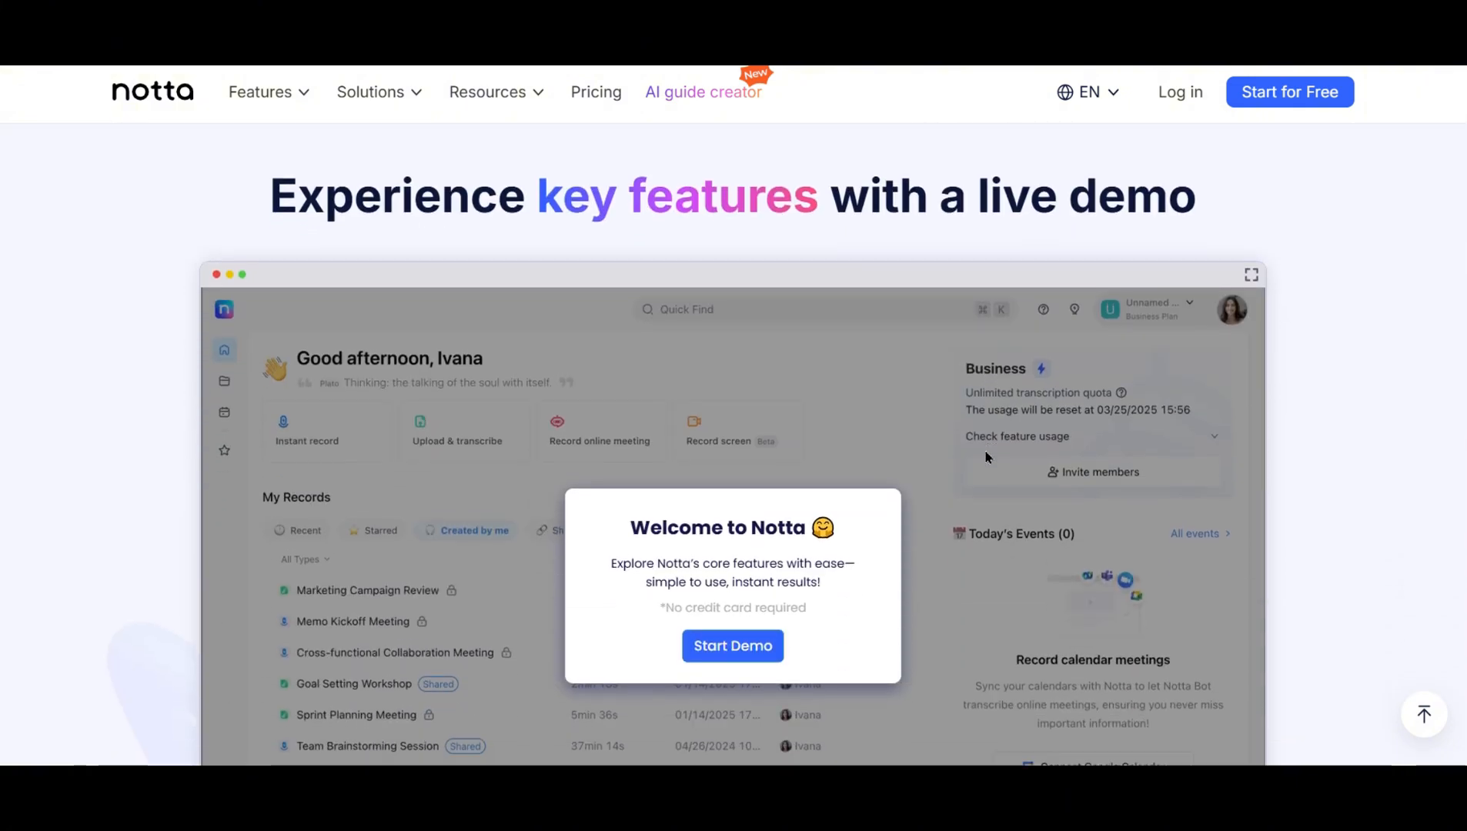
Look through the feature sections of the Notta homepage and start the free sign-up
scroll(985, 456, down, 8)
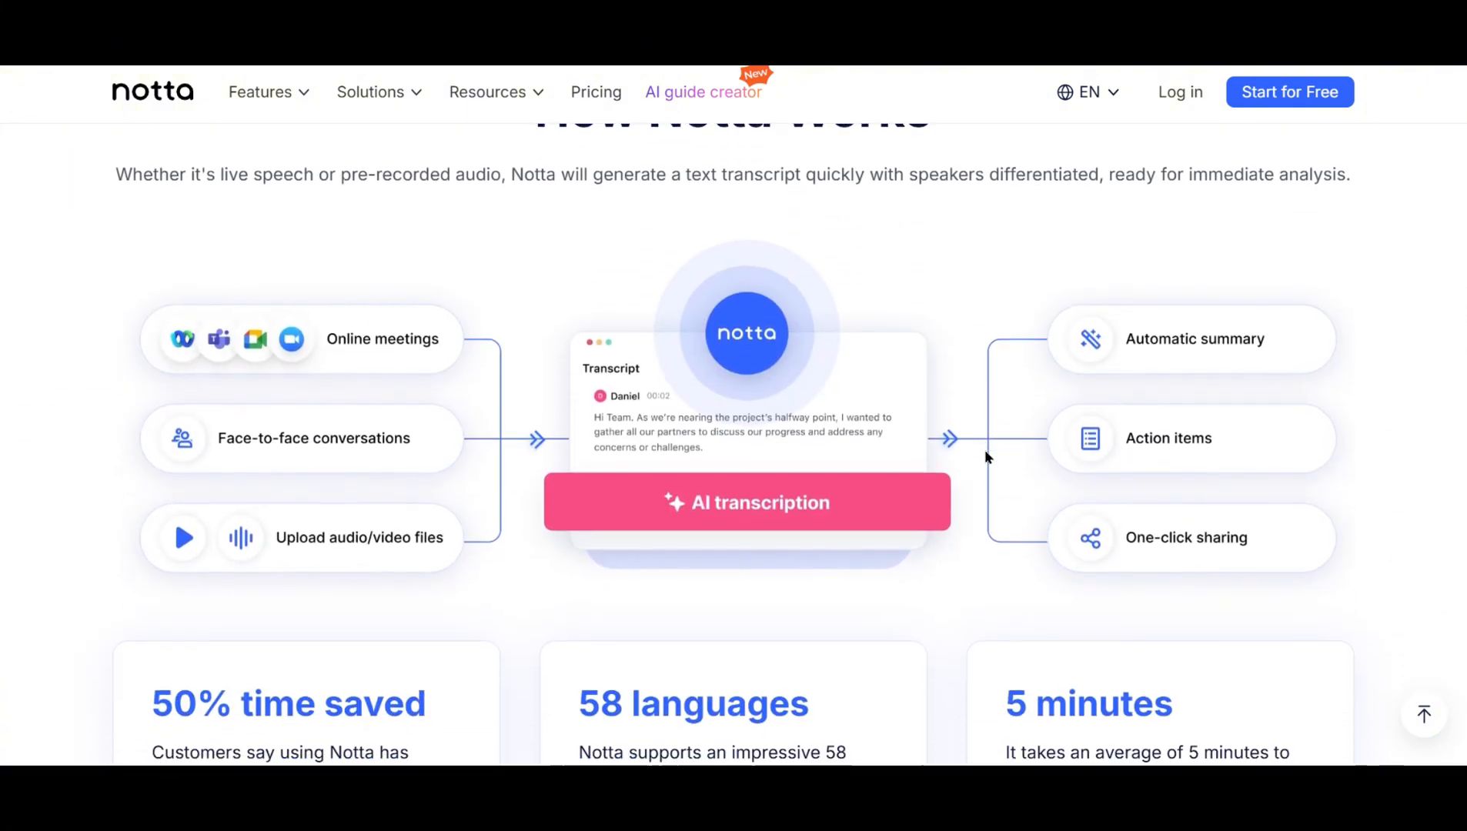
scroll(986, 457, down, 12)
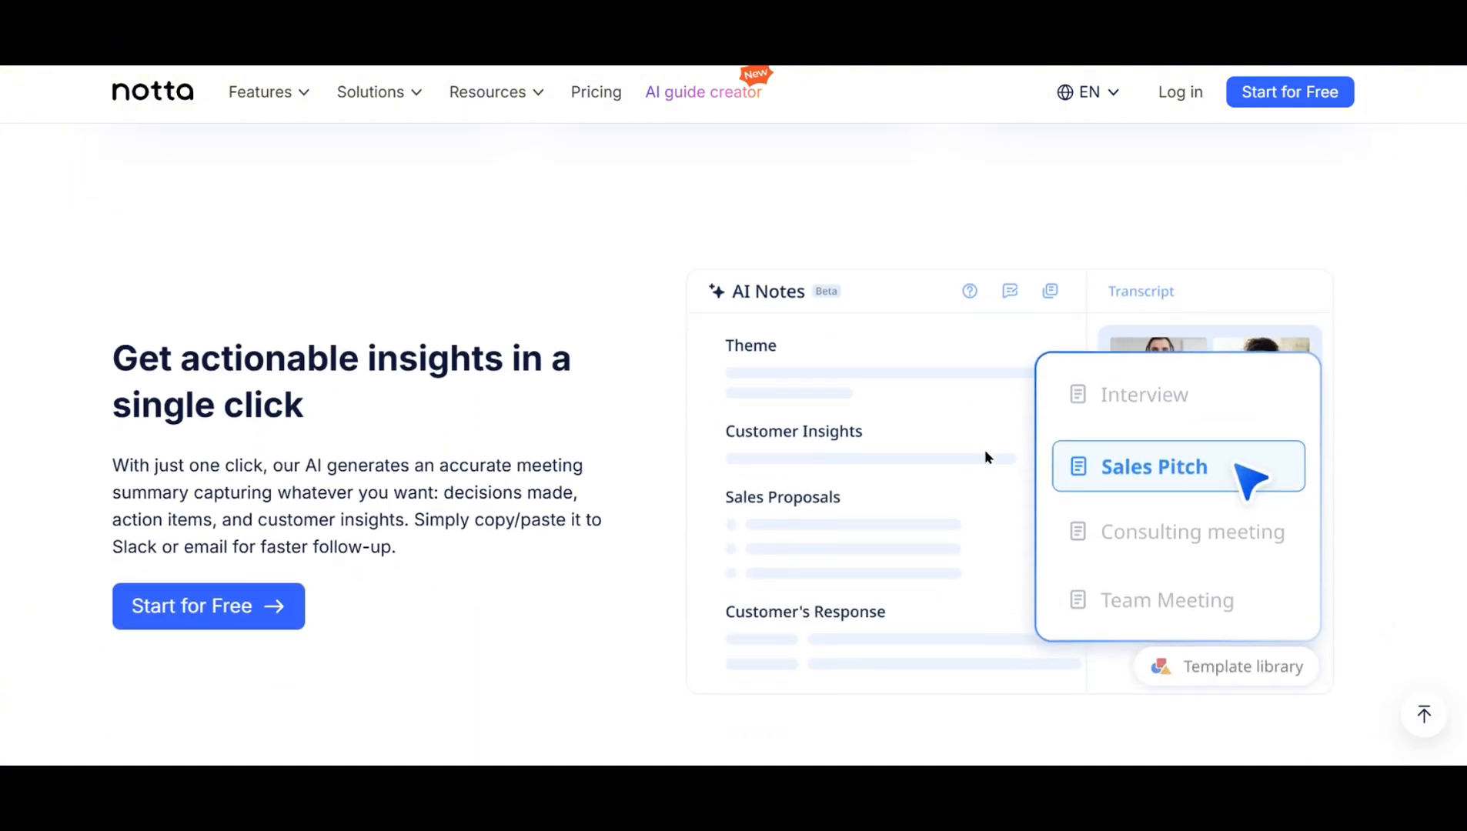
scroll(986, 457, down, 10)
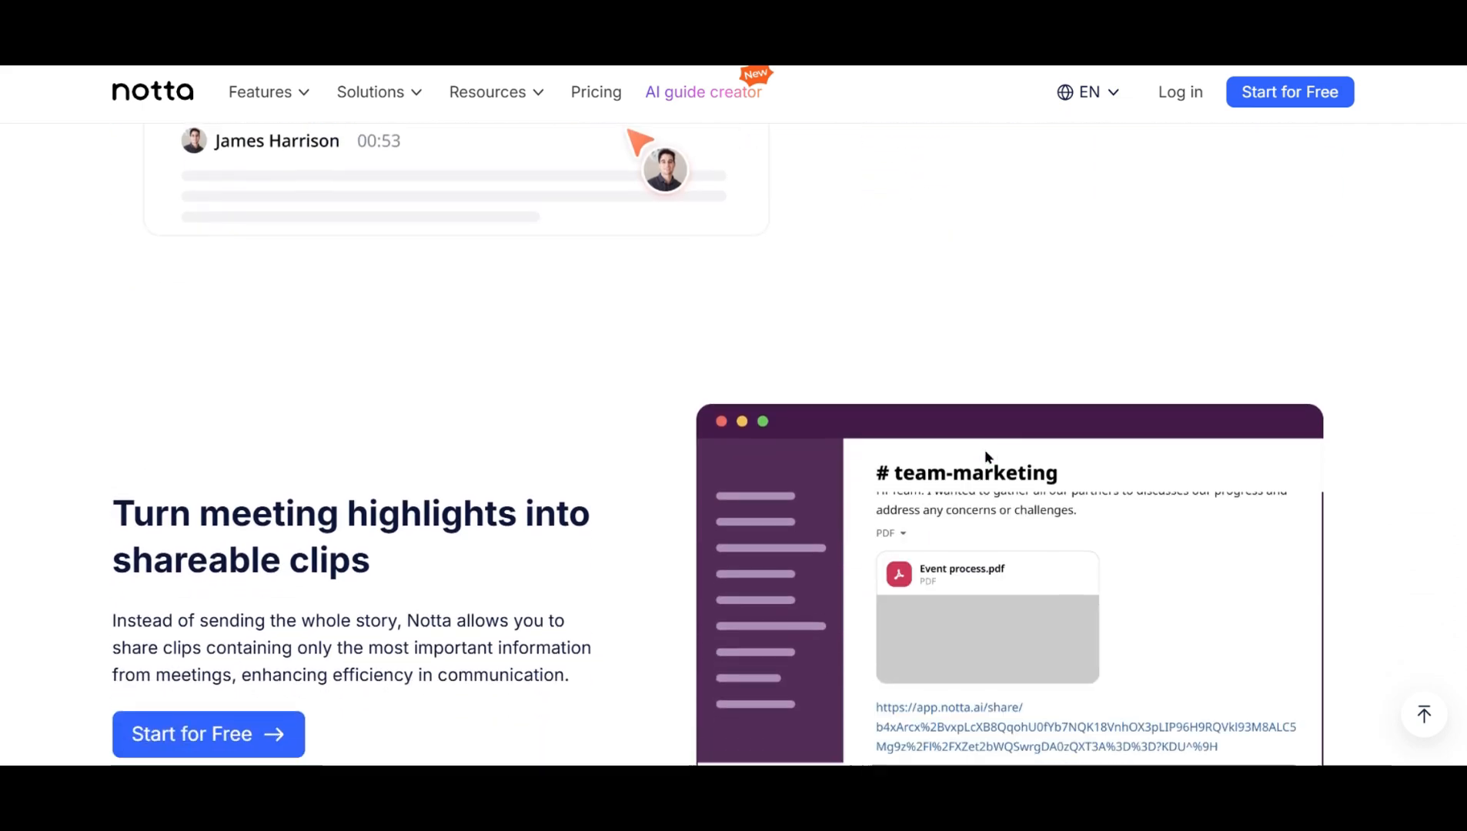
scroll(986, 456, down, 10)
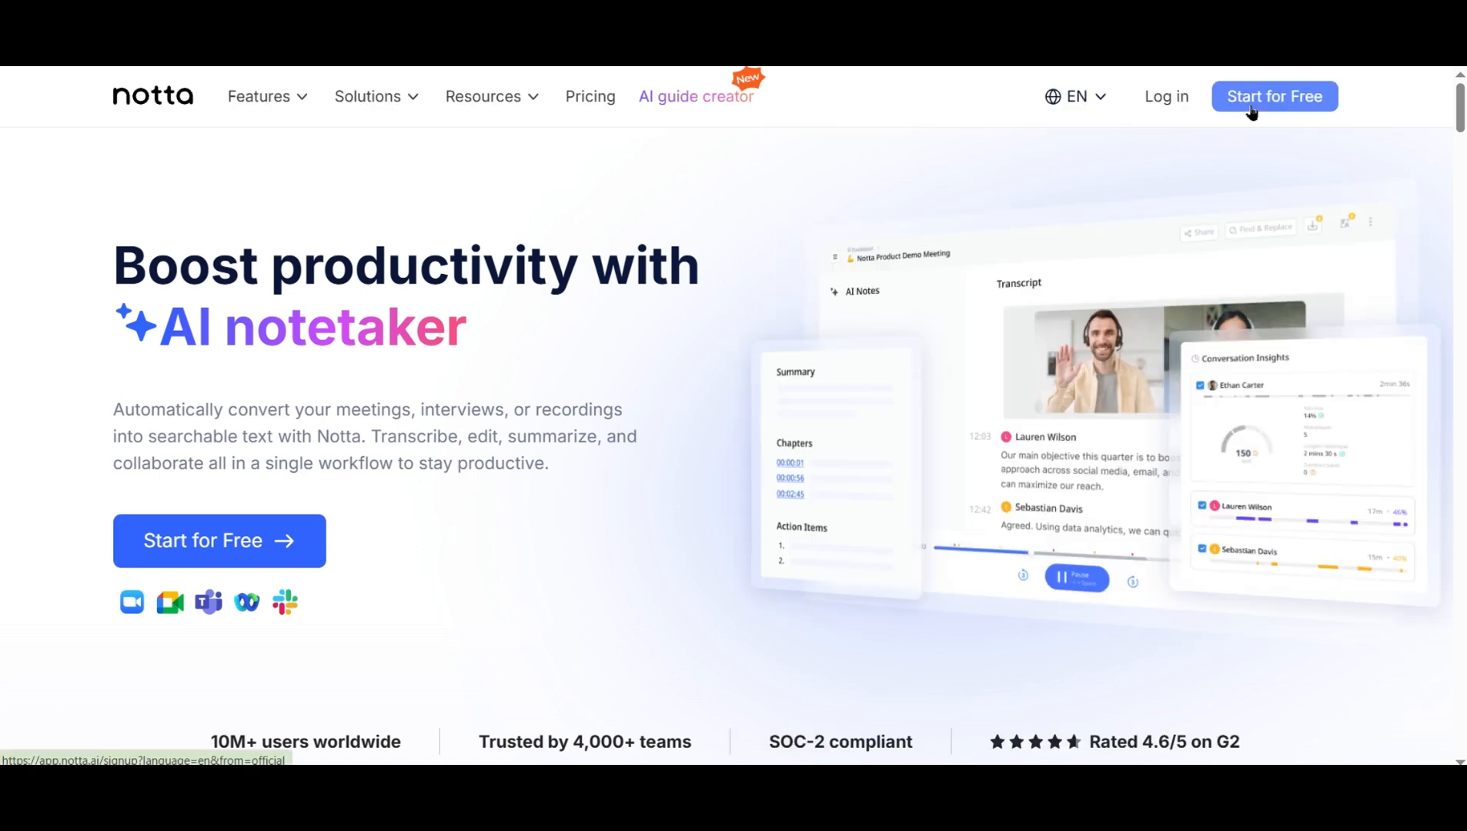
click(1251, 112)
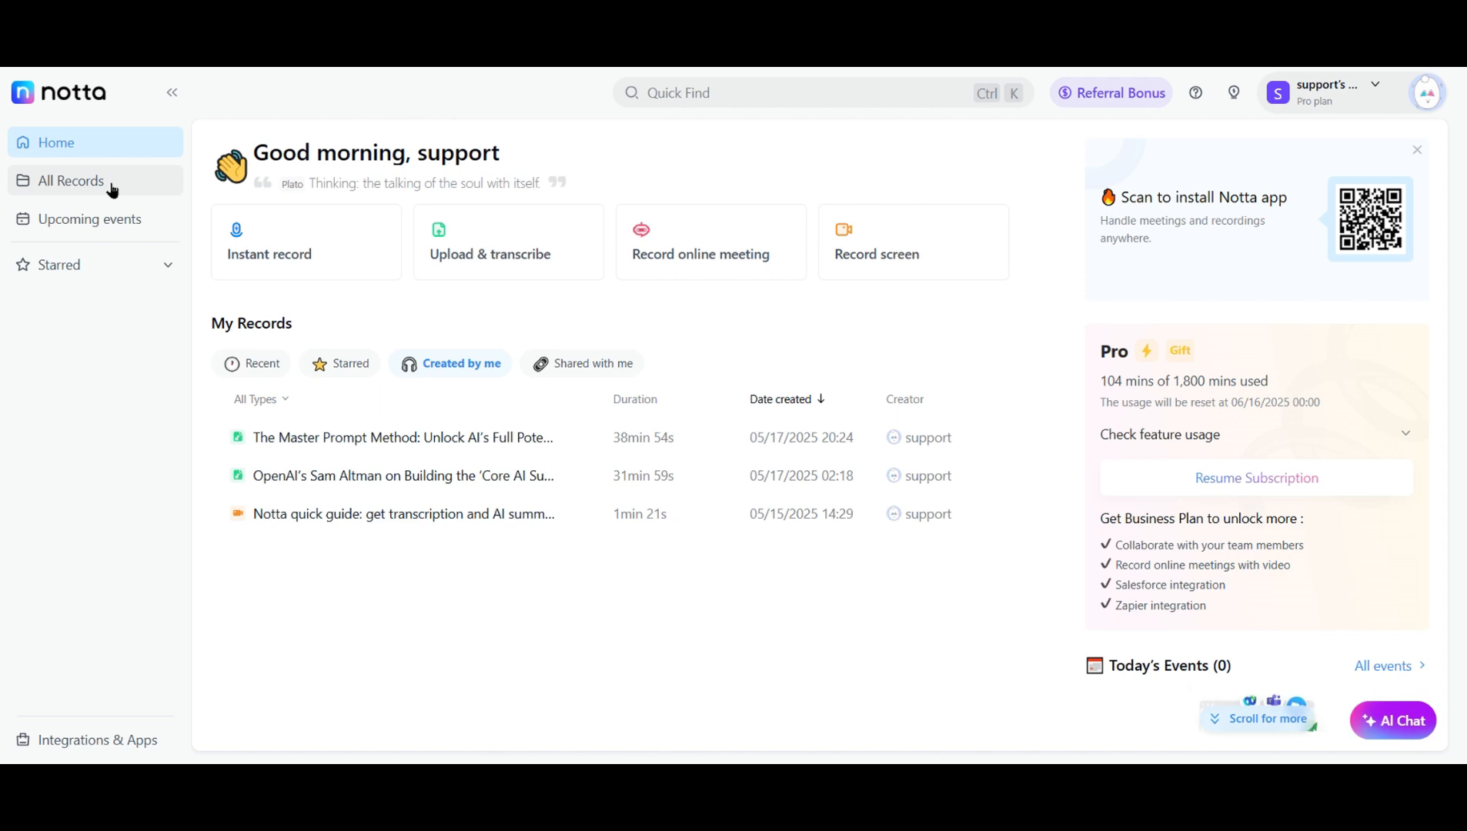
View the upcoming events page and examine the available integrations, from CRM and video meetings to collaboration and storage services
click(131, 223)
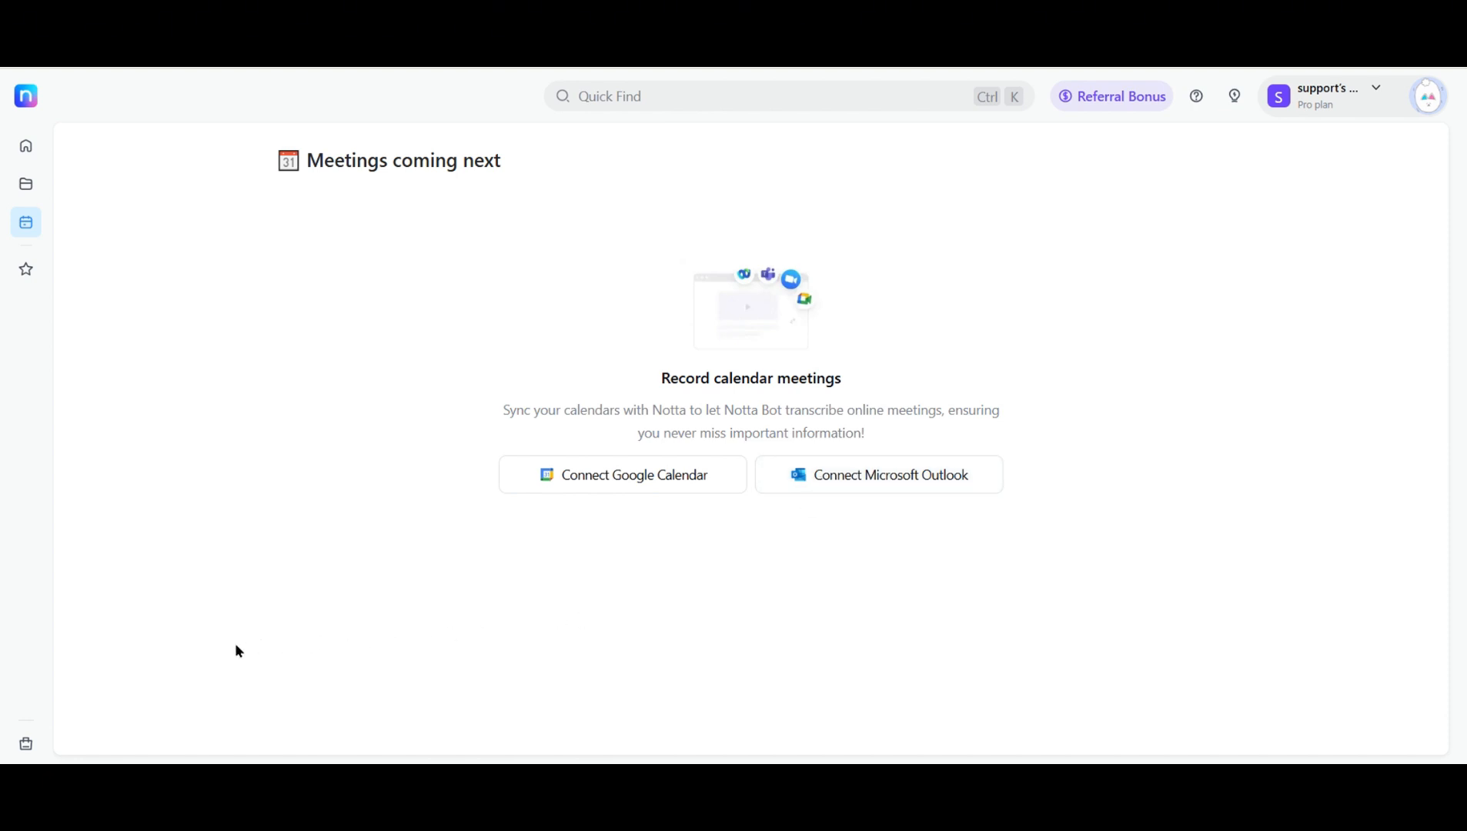
click(26, 744)
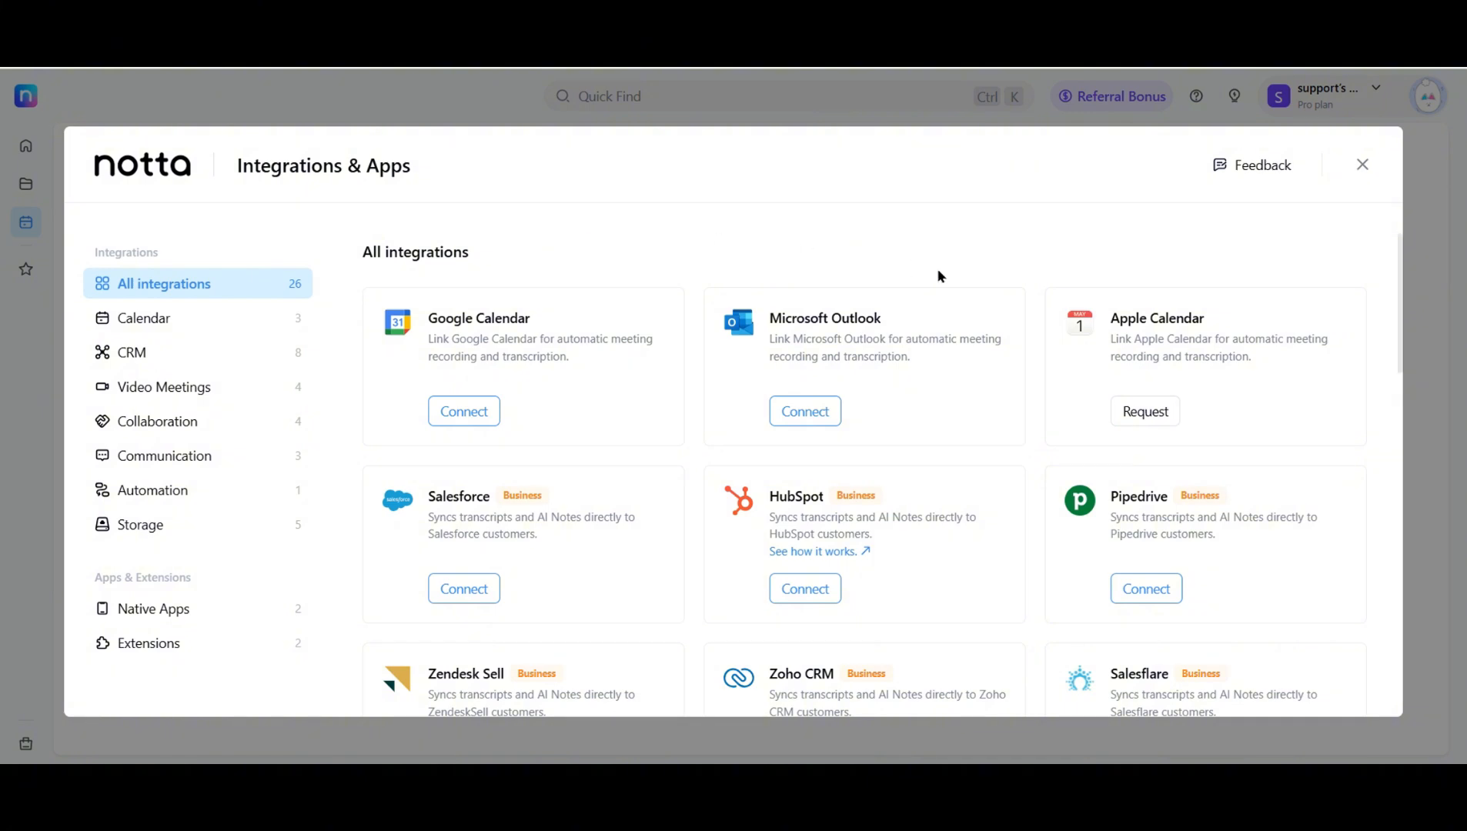
scroll(976, 332, down, 5)
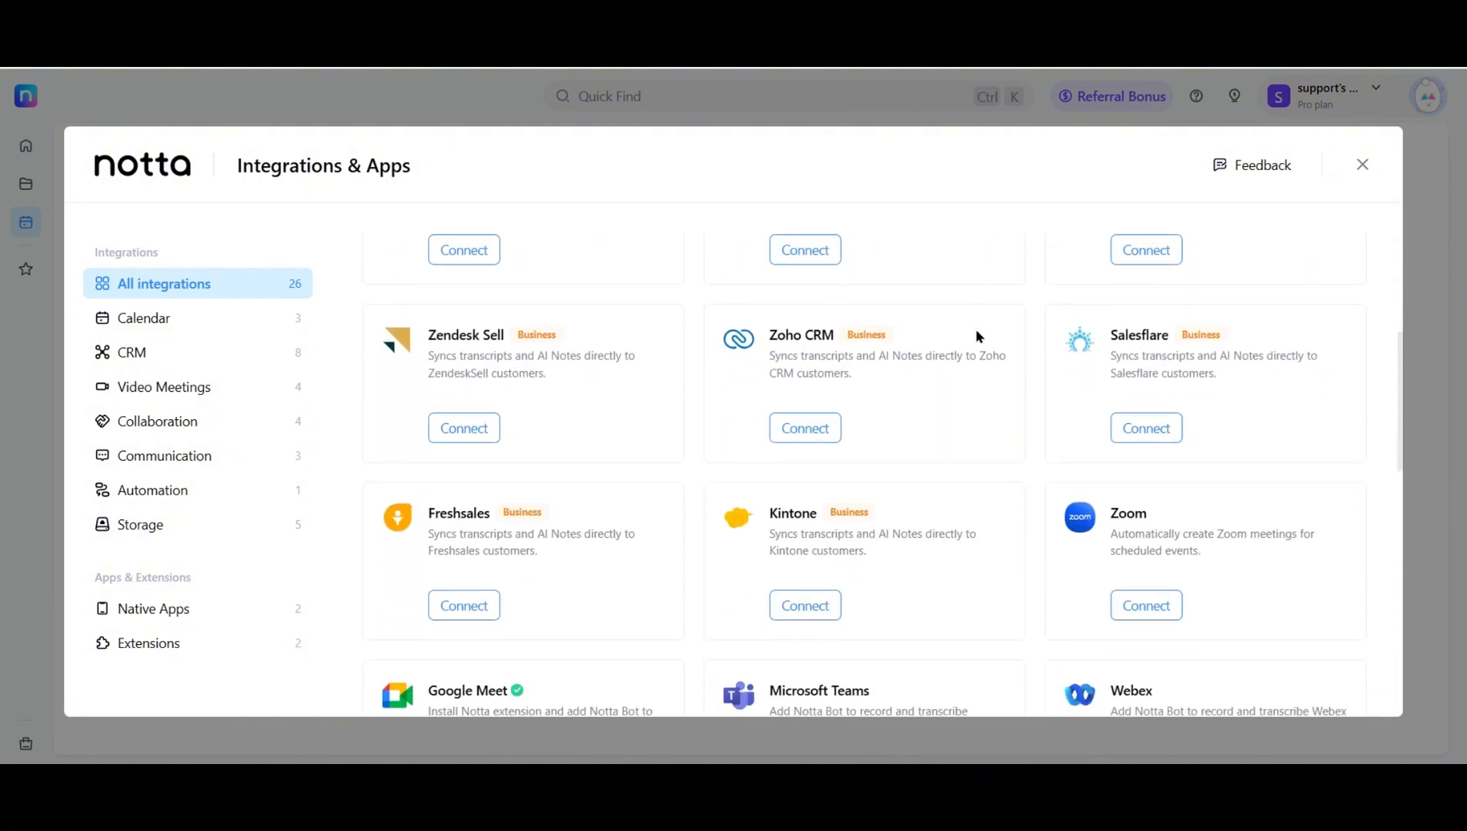
scroll(977, 336, down, 7)
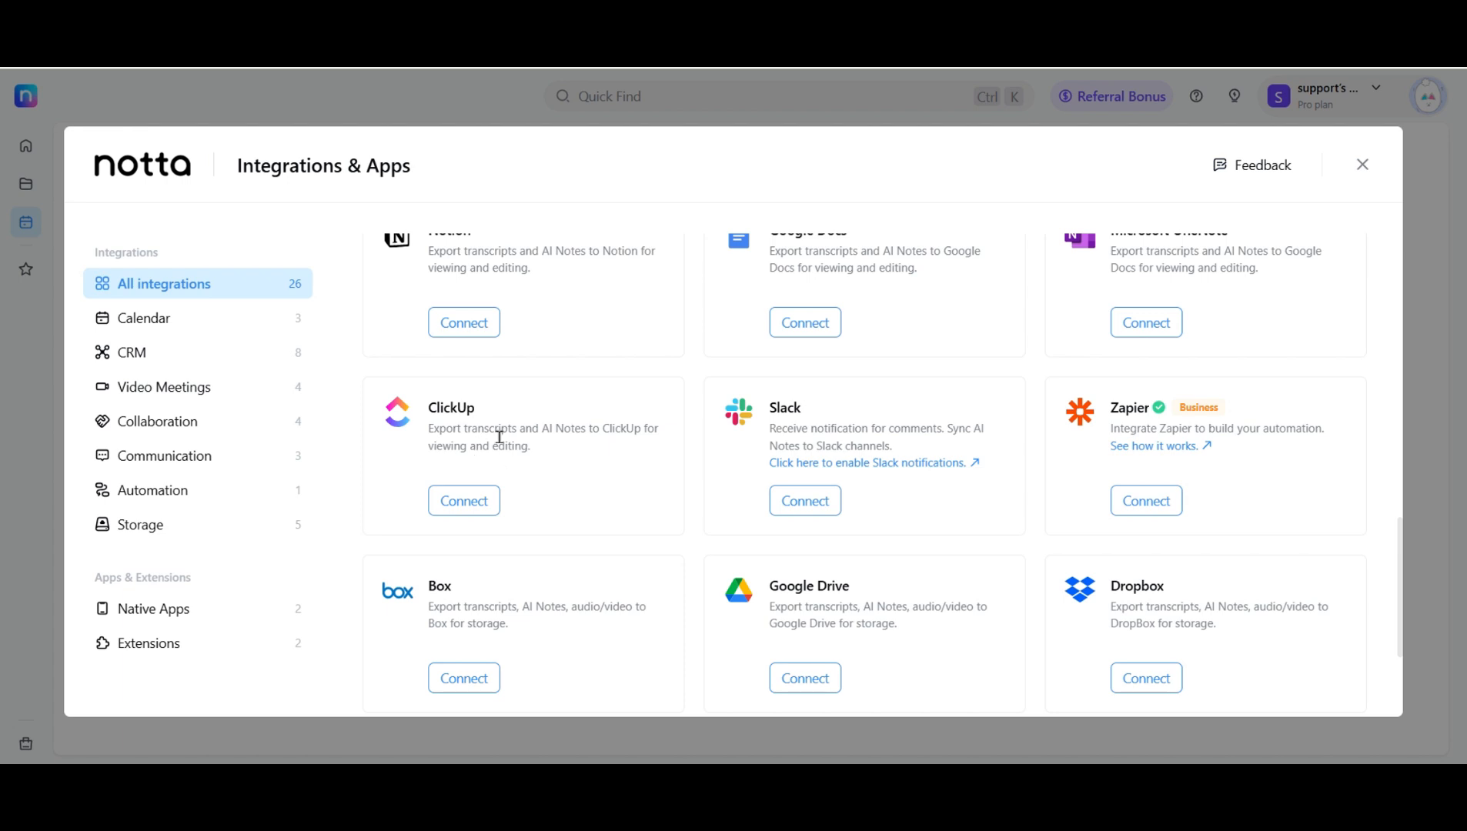
scroll(576, 432, up, 1)
scroll(576, 435, up, 2)
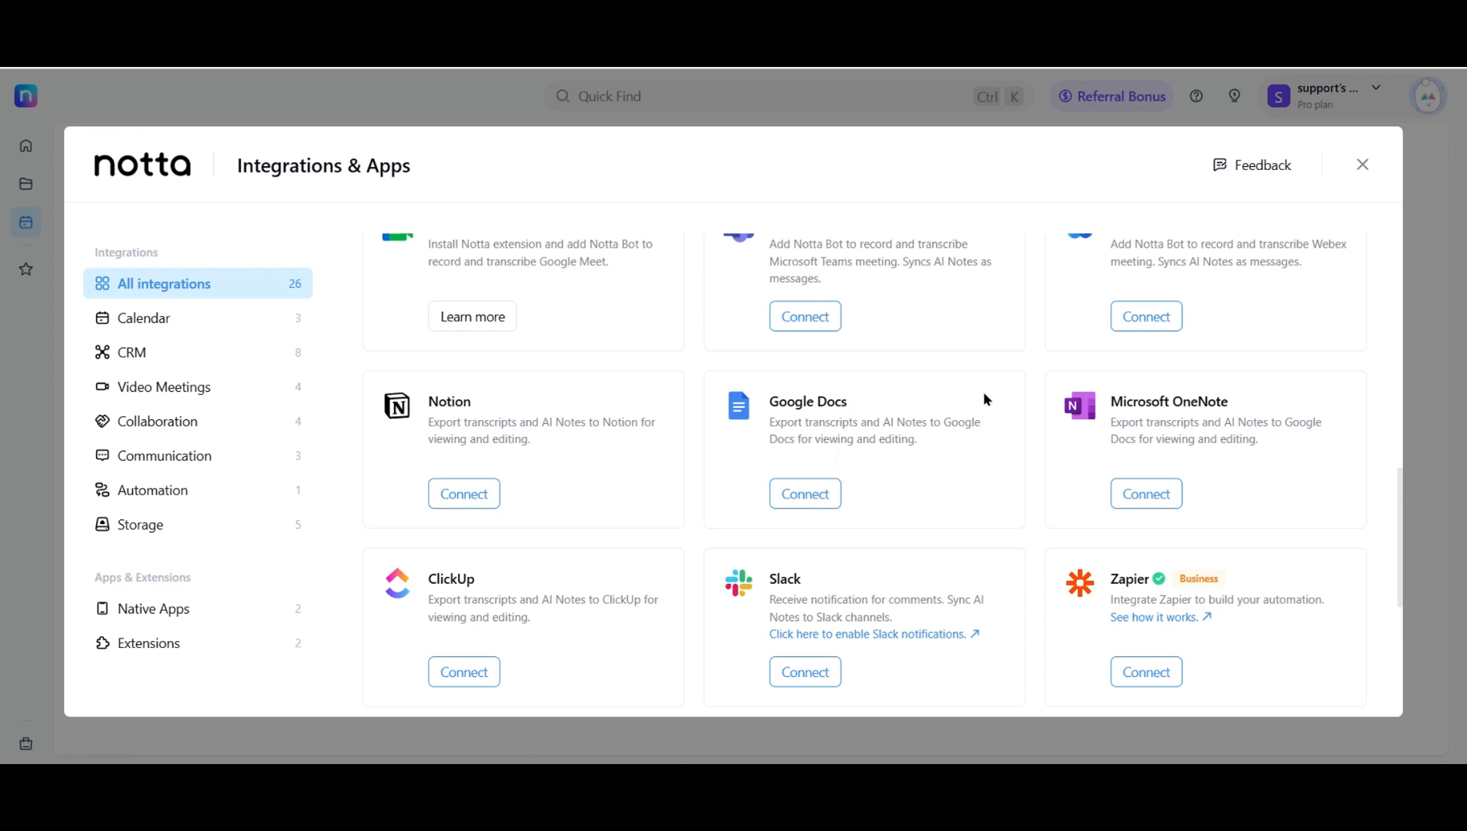
scroll(1116, 428, down, 1)
scroll(1116, 428, down, 2)
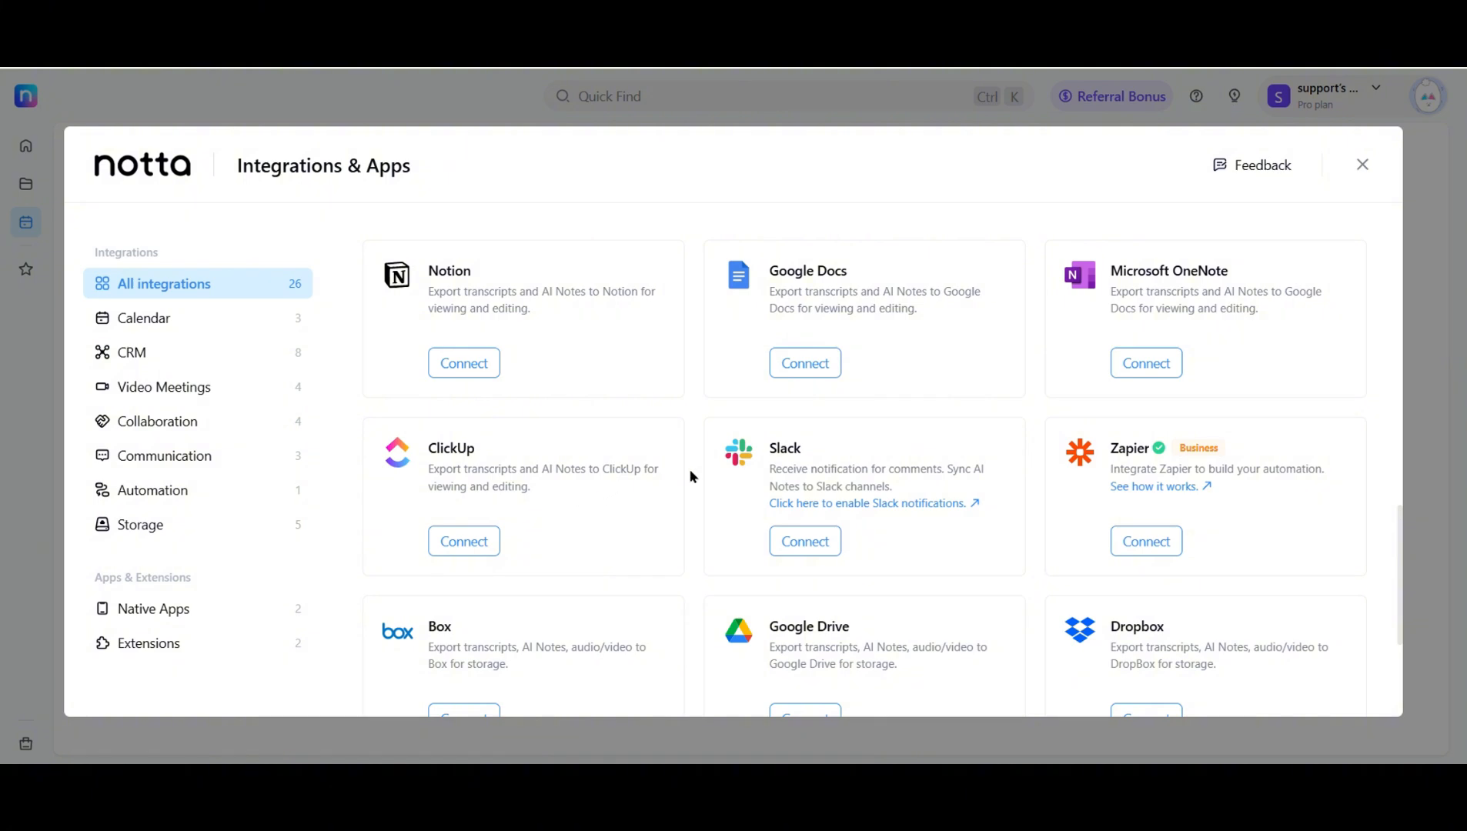
scroll(894, 498, down, 3)
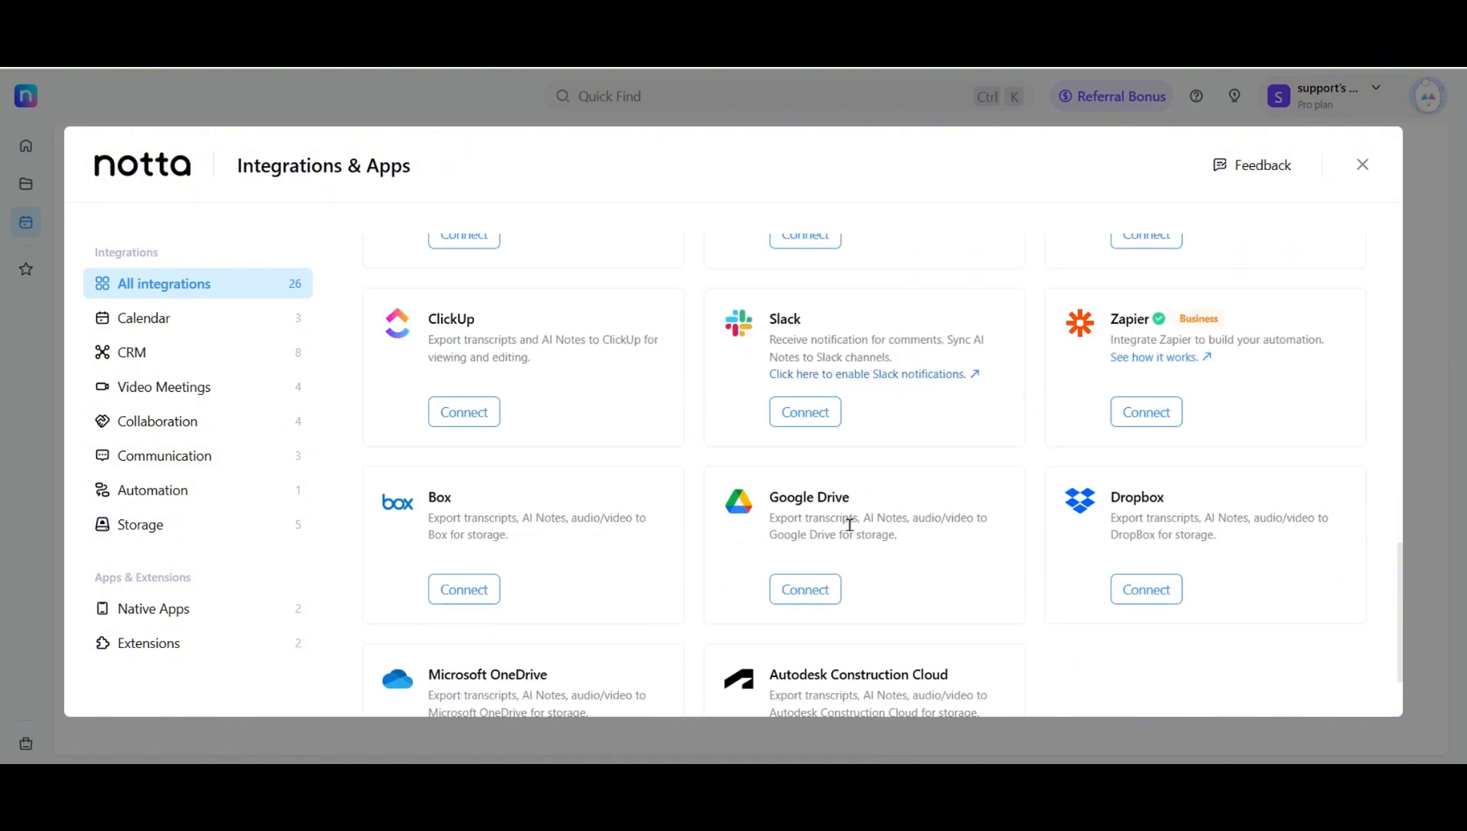
scroll(853, 524, up, 2)
scroll(853, 523, up, 7)
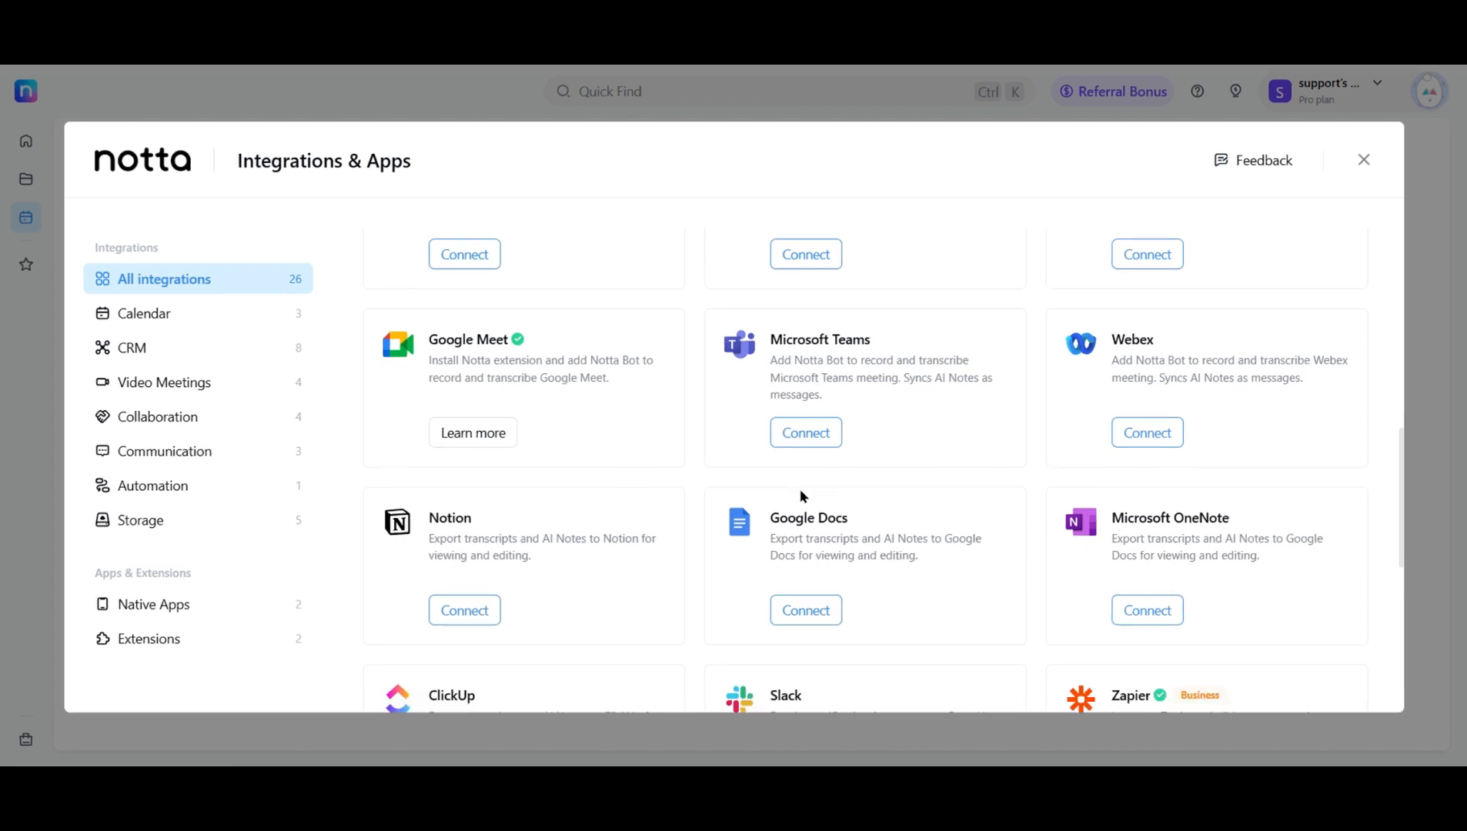
scroll(800, 490, up, 1)
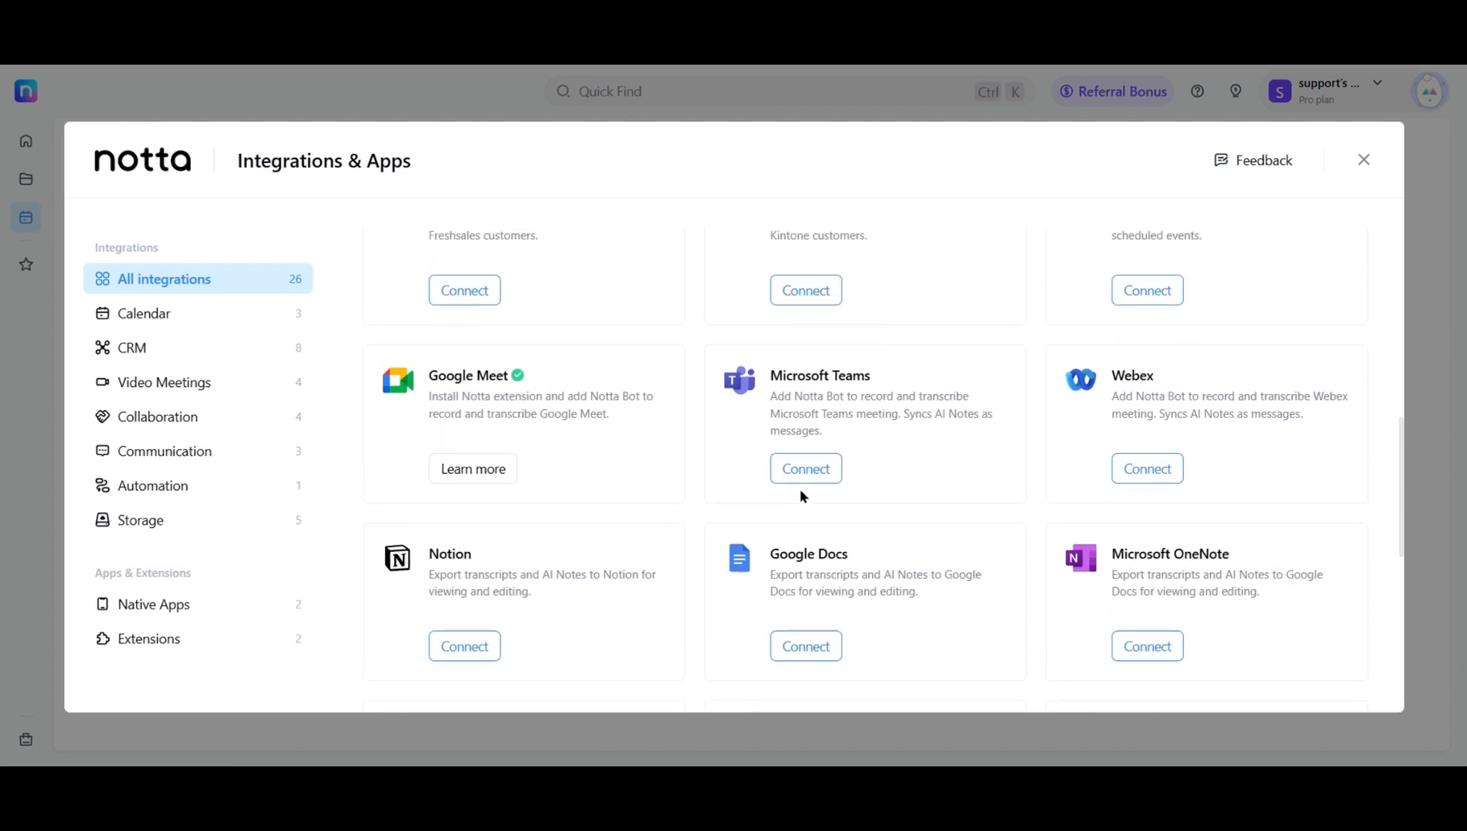
click(1361, 161)
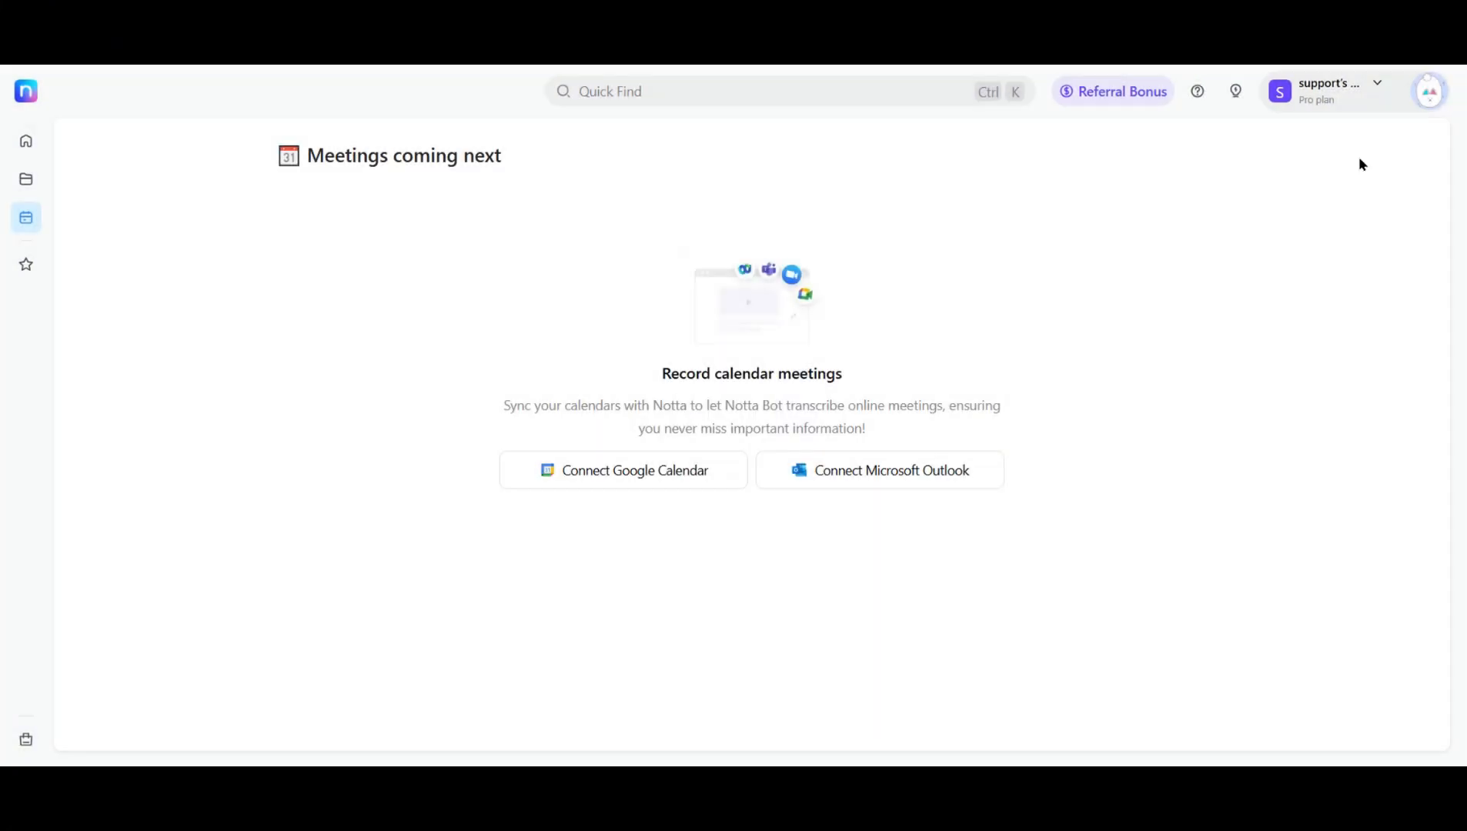
Return to the home page and view the screen recording settings without starting a recording
click(26, 143)
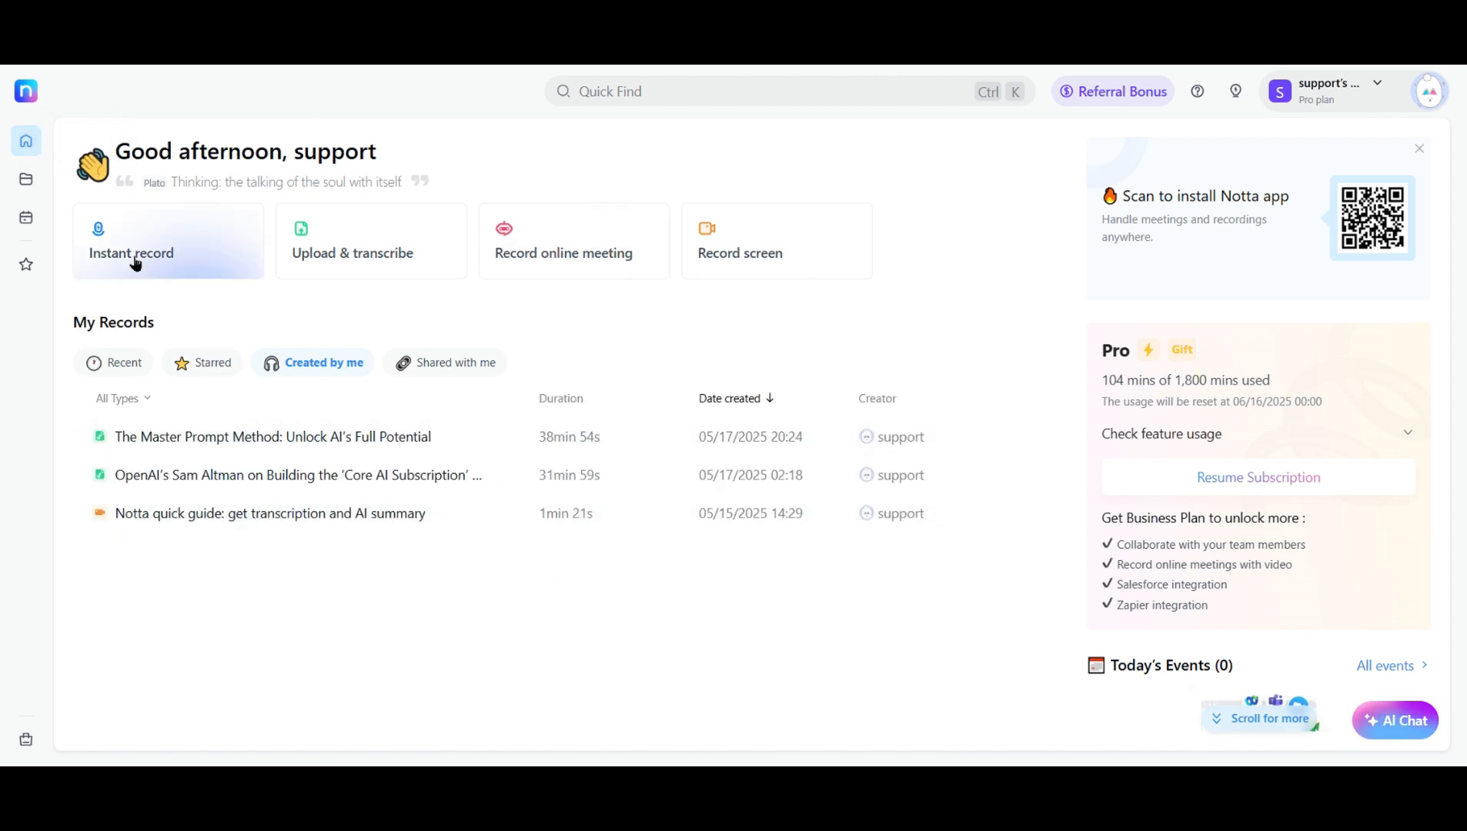
click(753, 266)
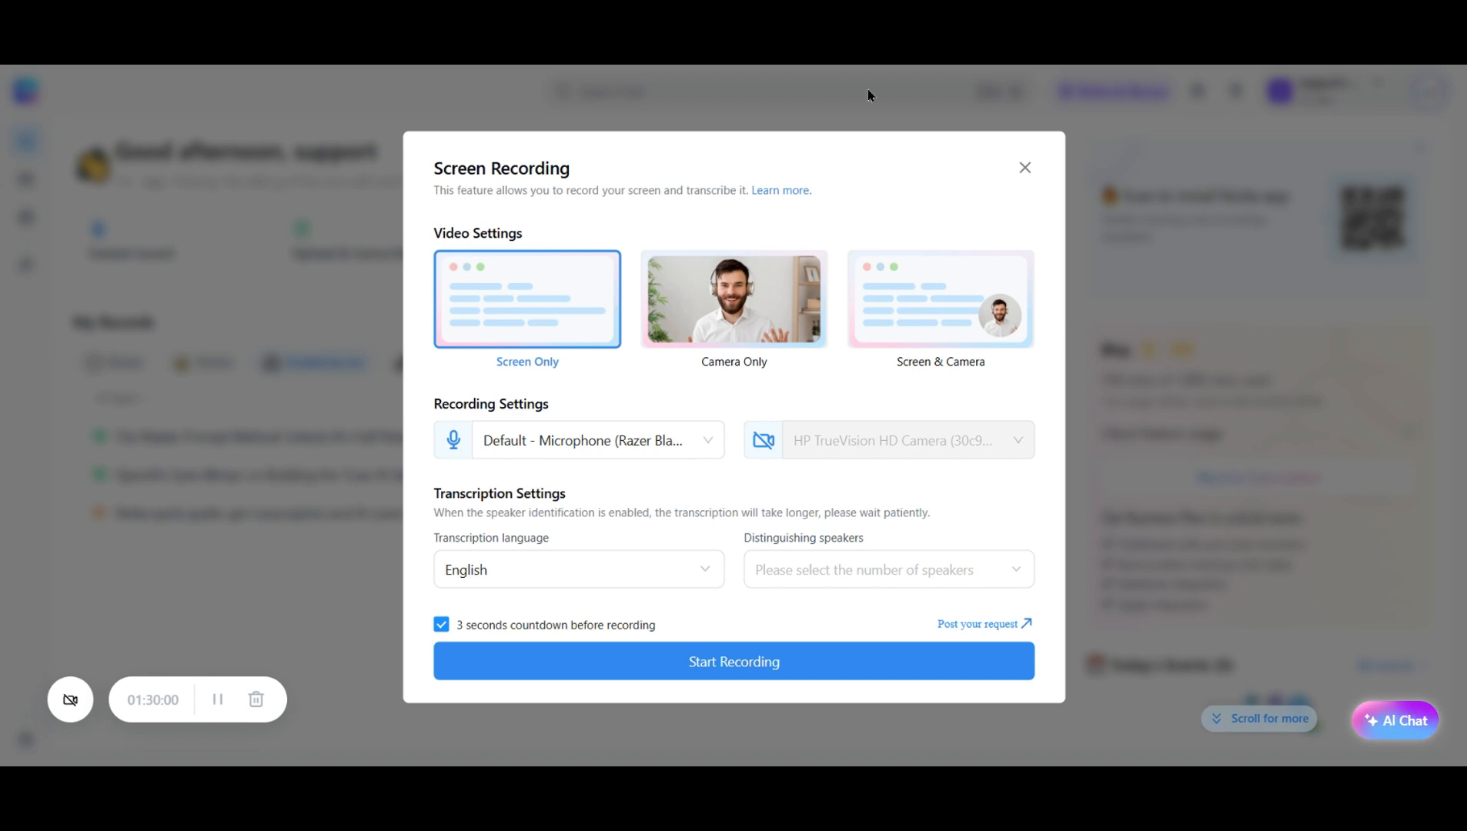
click(1028, 168)
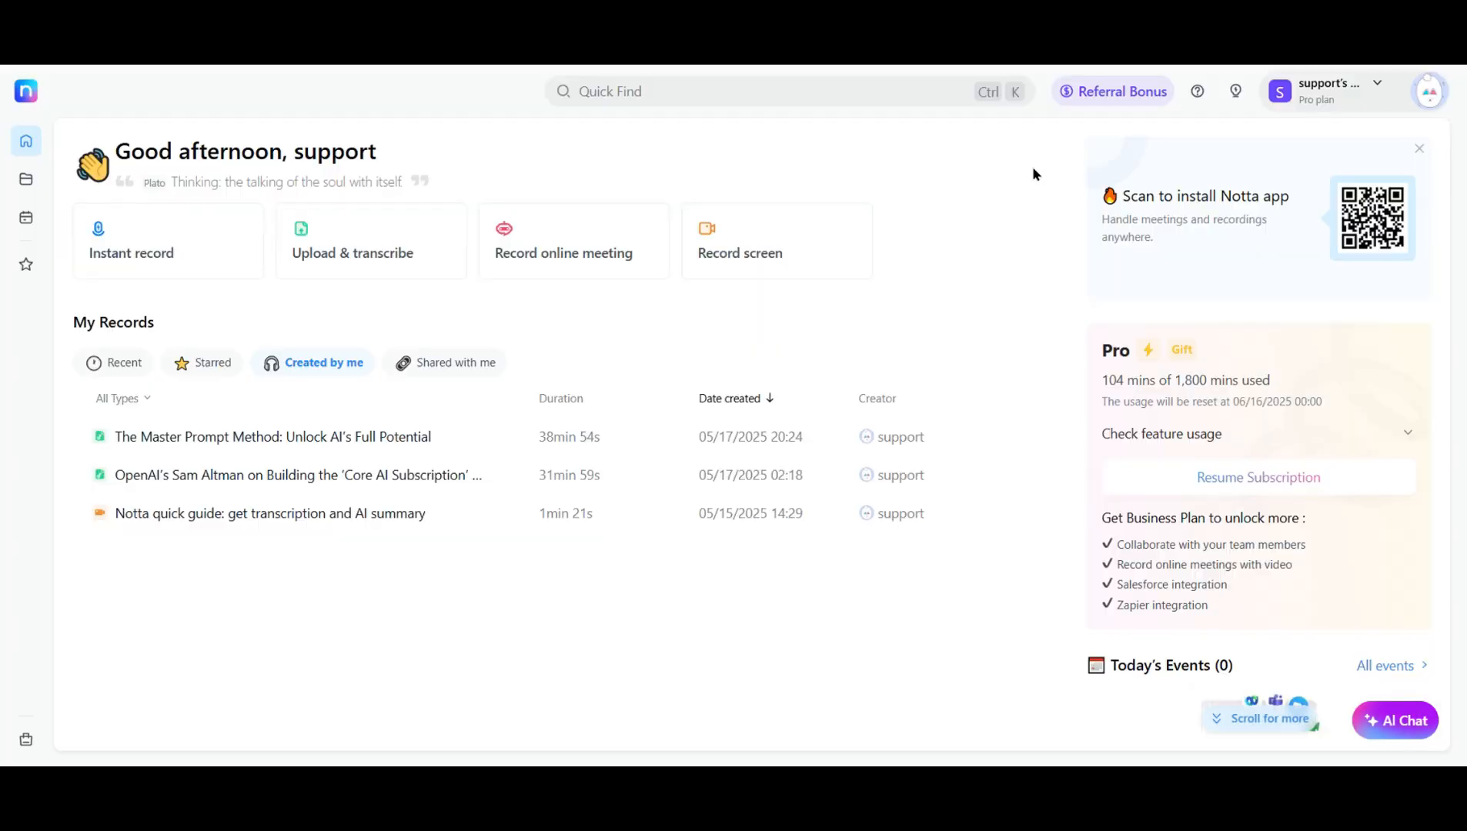
Examine the online meeting recording options, including the advanced ones, and the instant record language settings
click(581, 249)
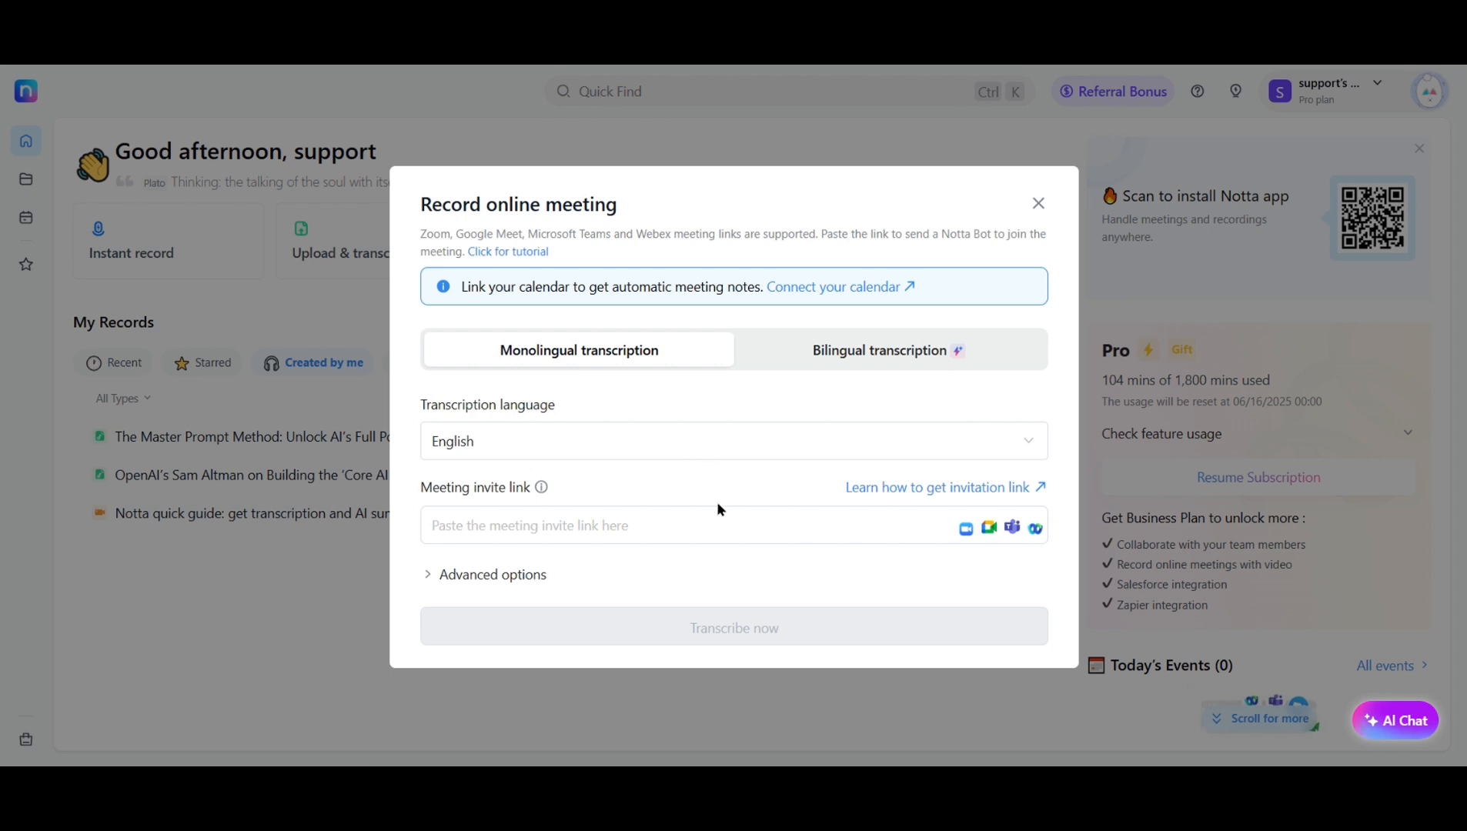
click(637, 530)
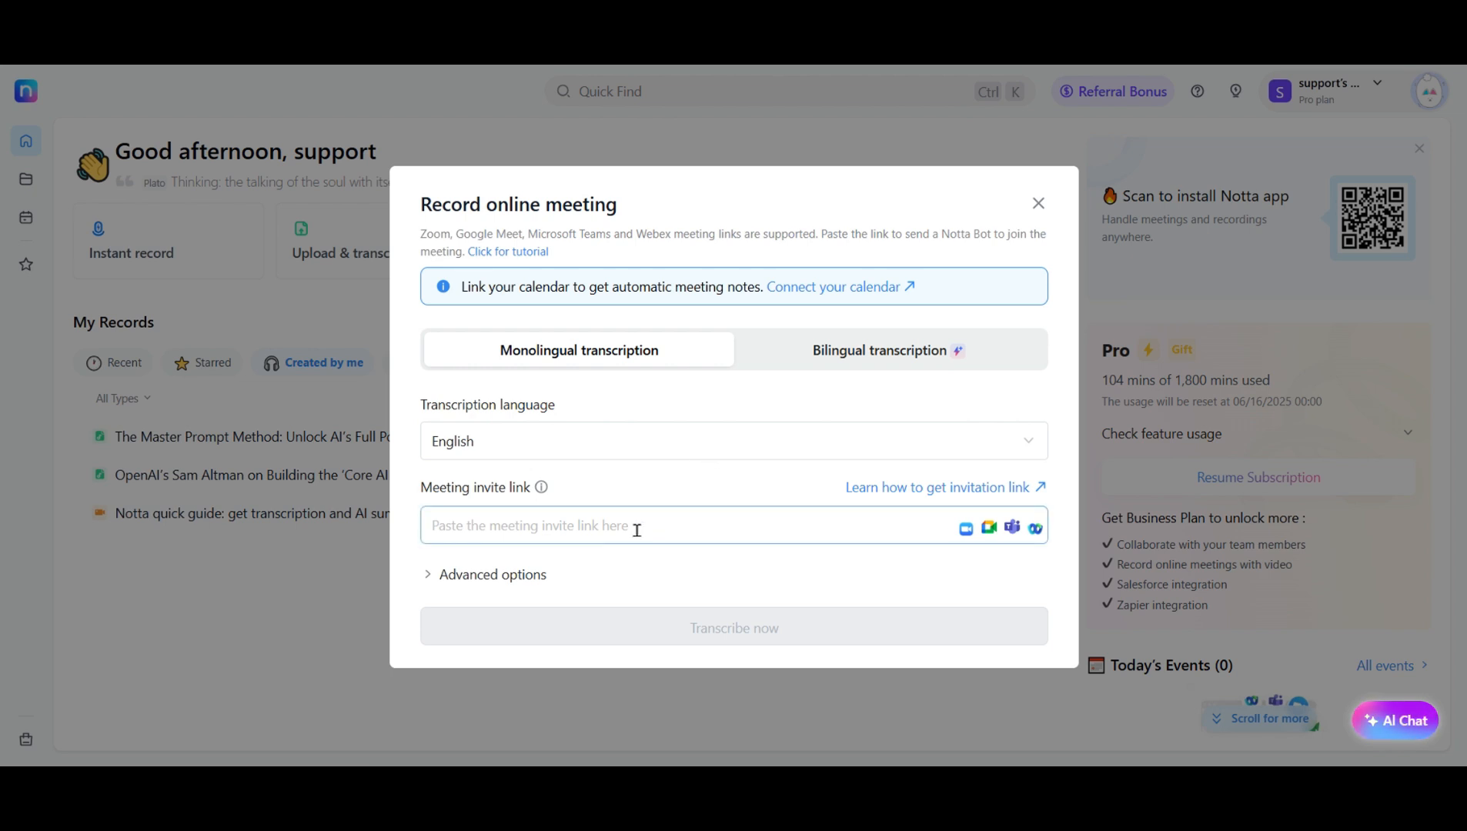
click(428, 577)
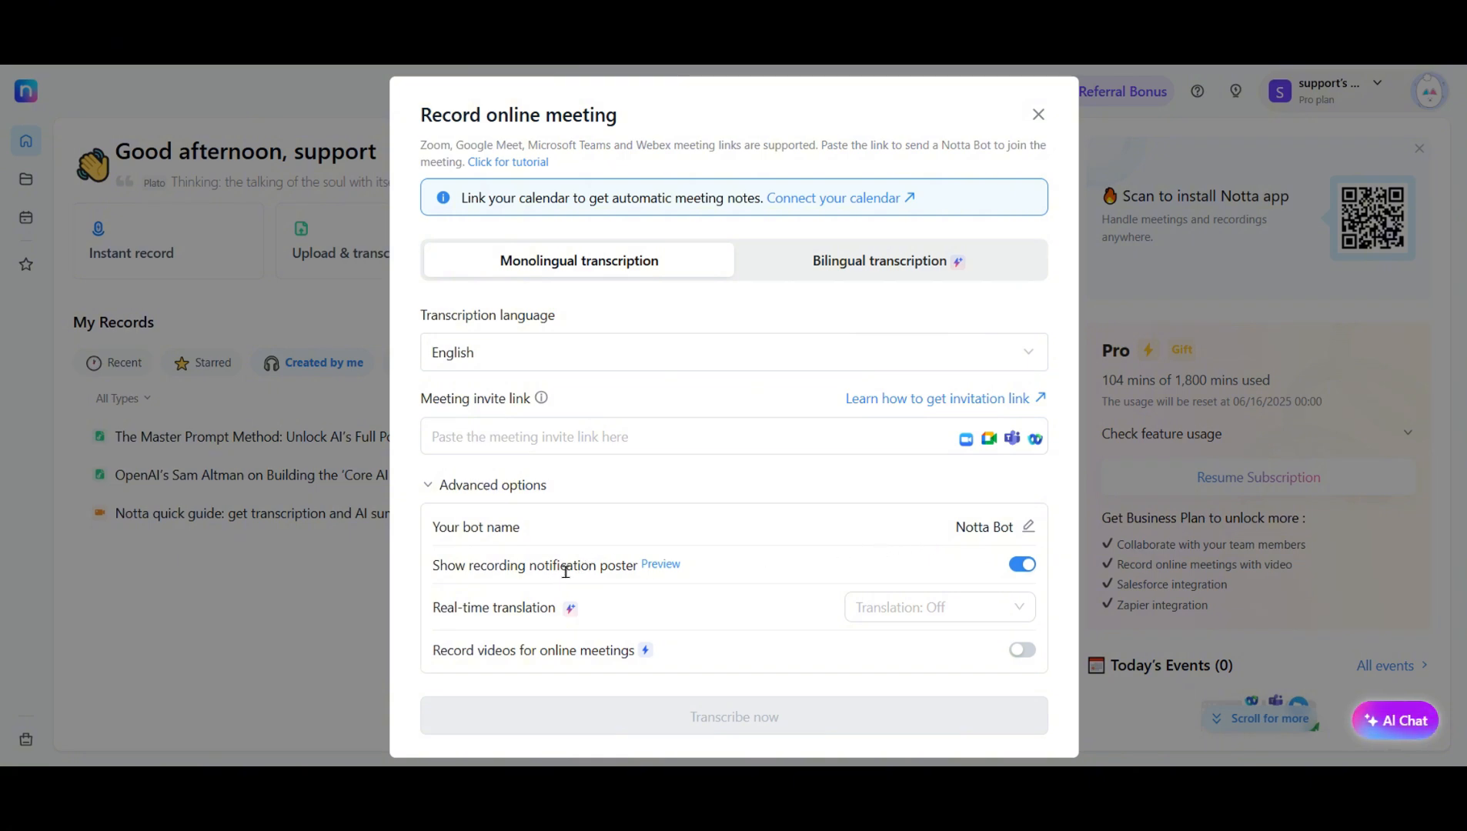
mouse_move(651, 568)
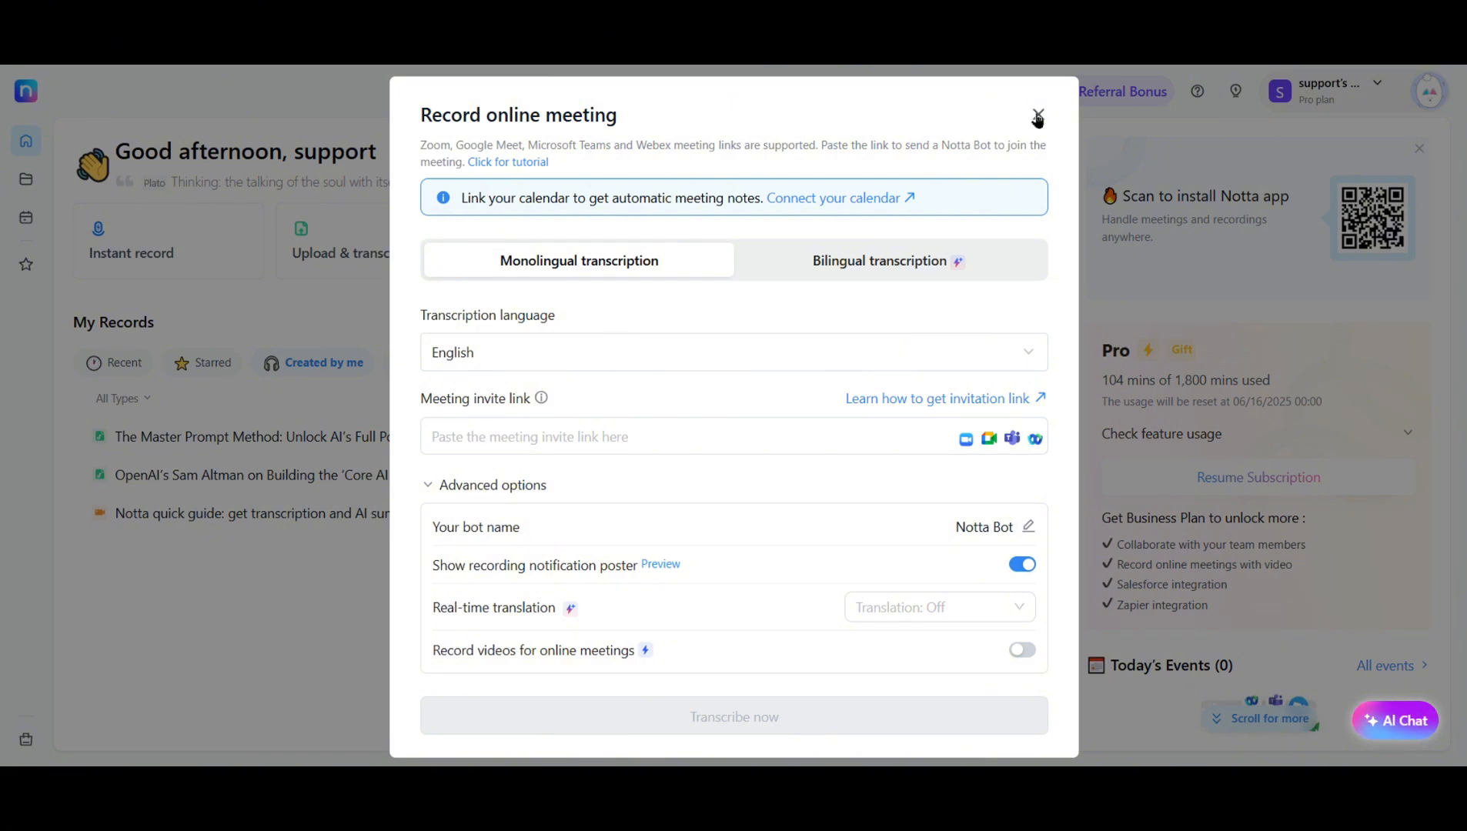
click(1036, 116)
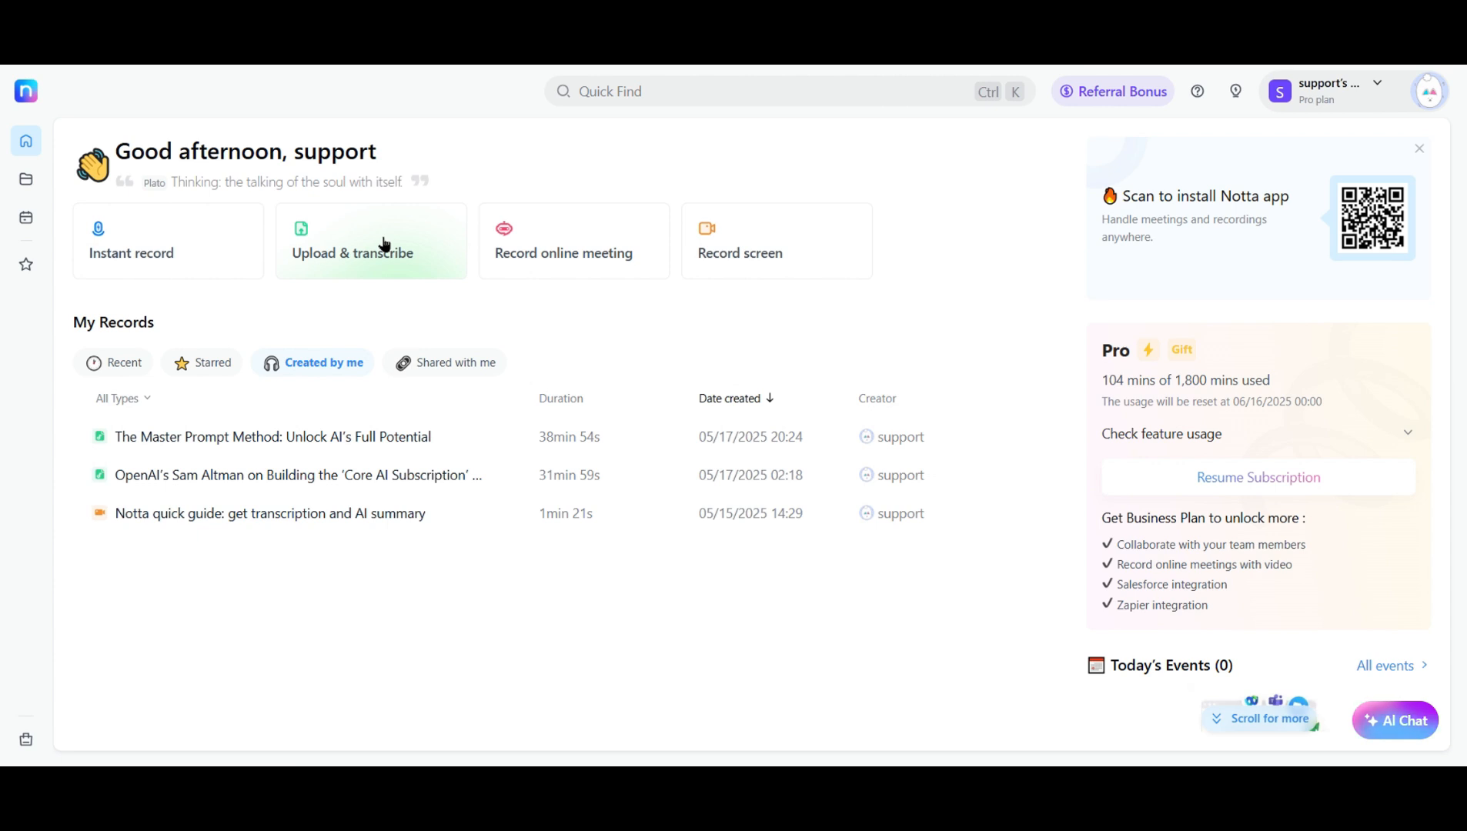
click(216, 269)
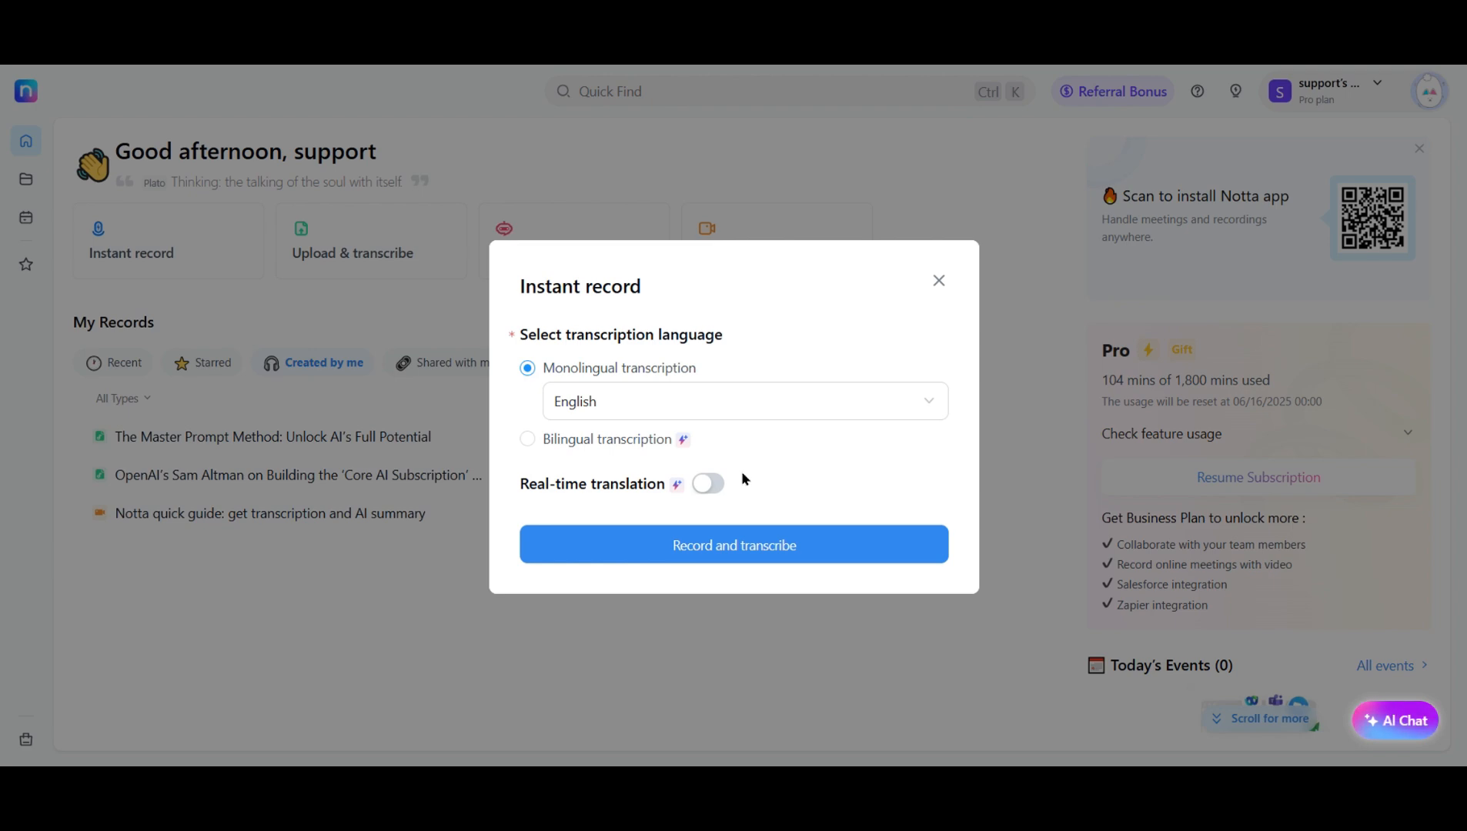
click(939, 282)
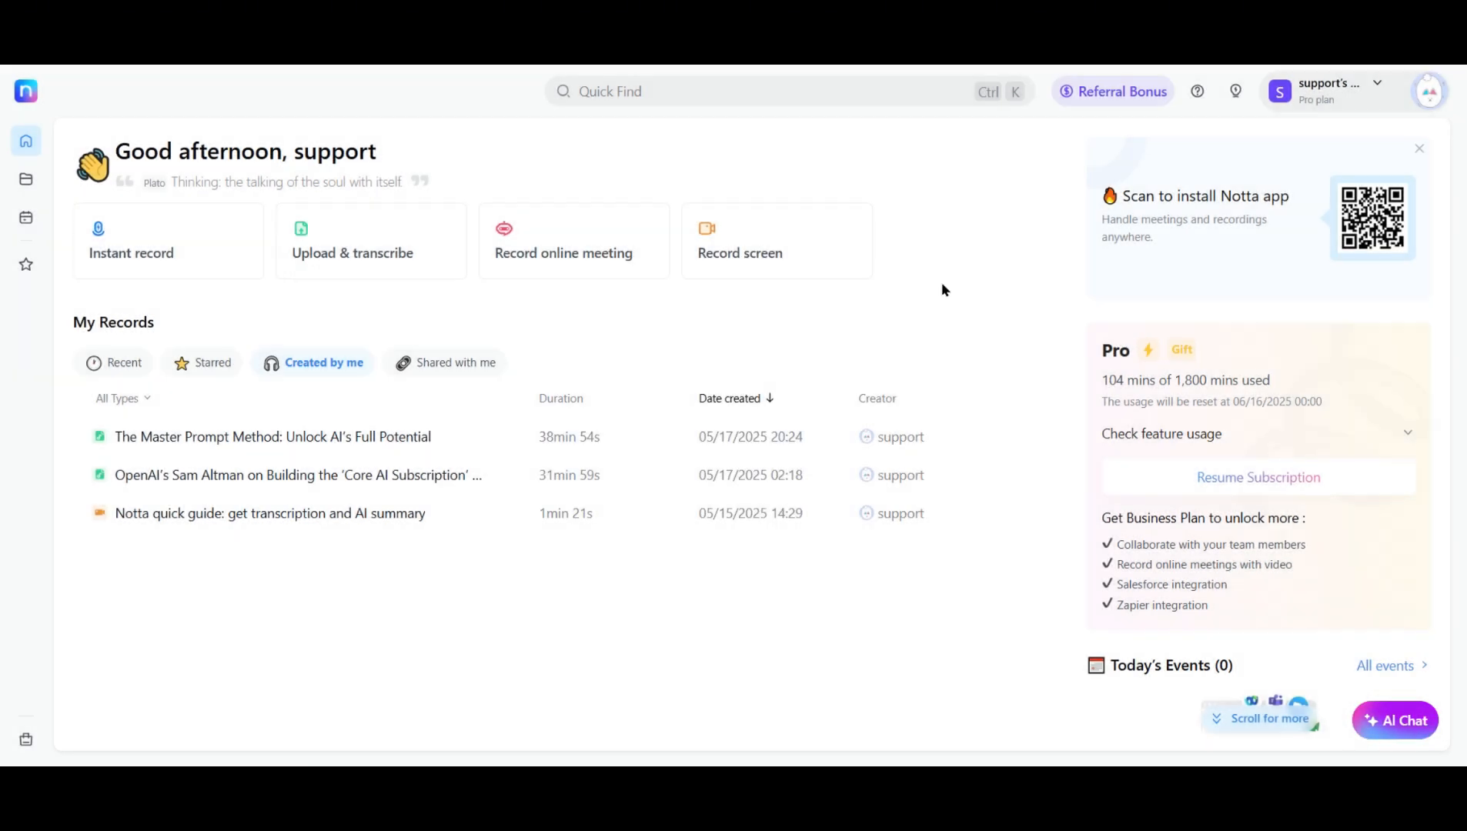
Open Upload & transcribe for a URL upload, and copy the share link of the GaryVee YouTube video "This Is Where AI Is Taking Us"
click(400, 245)
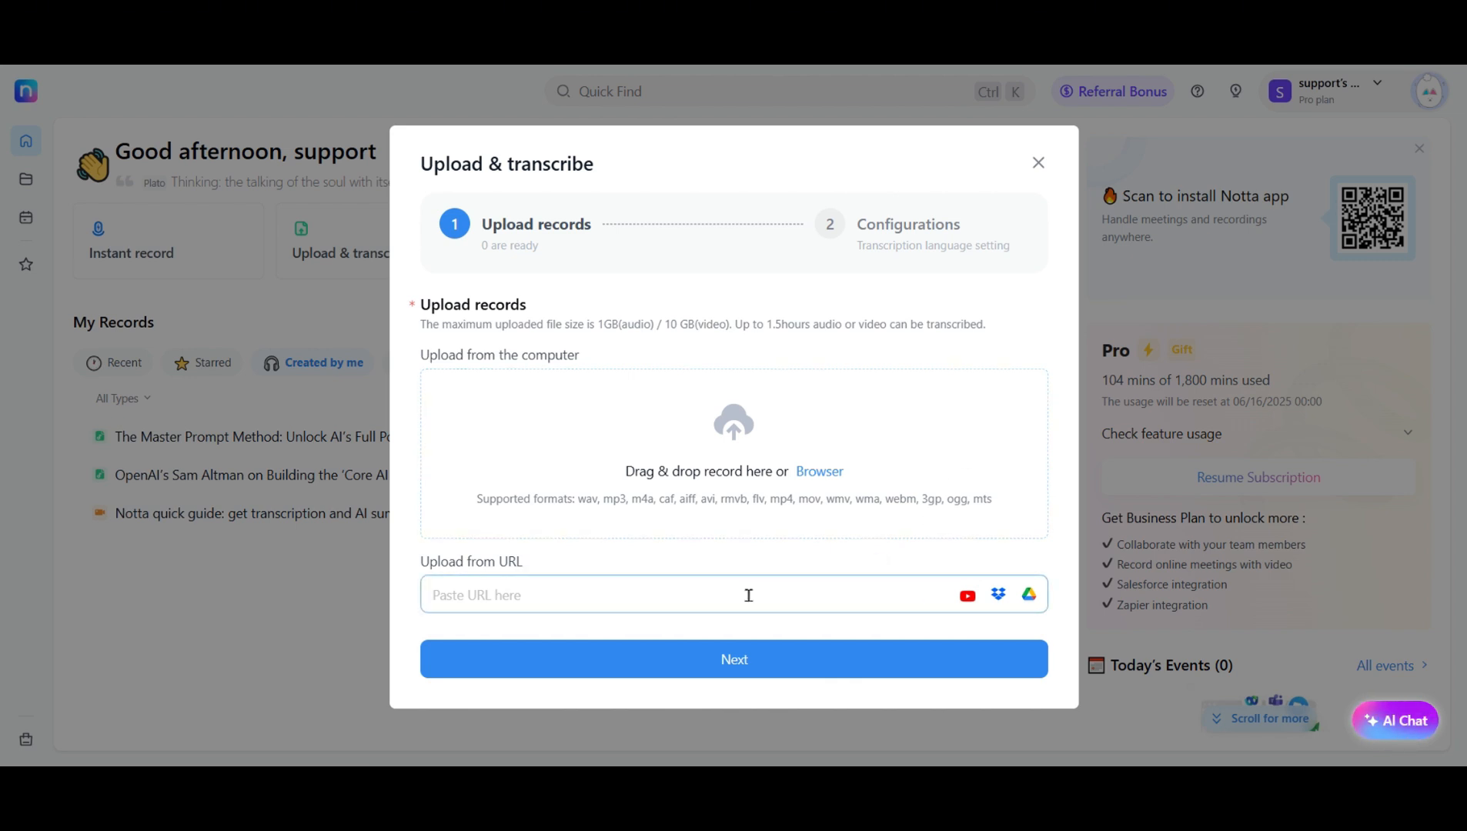
click(632, 596)
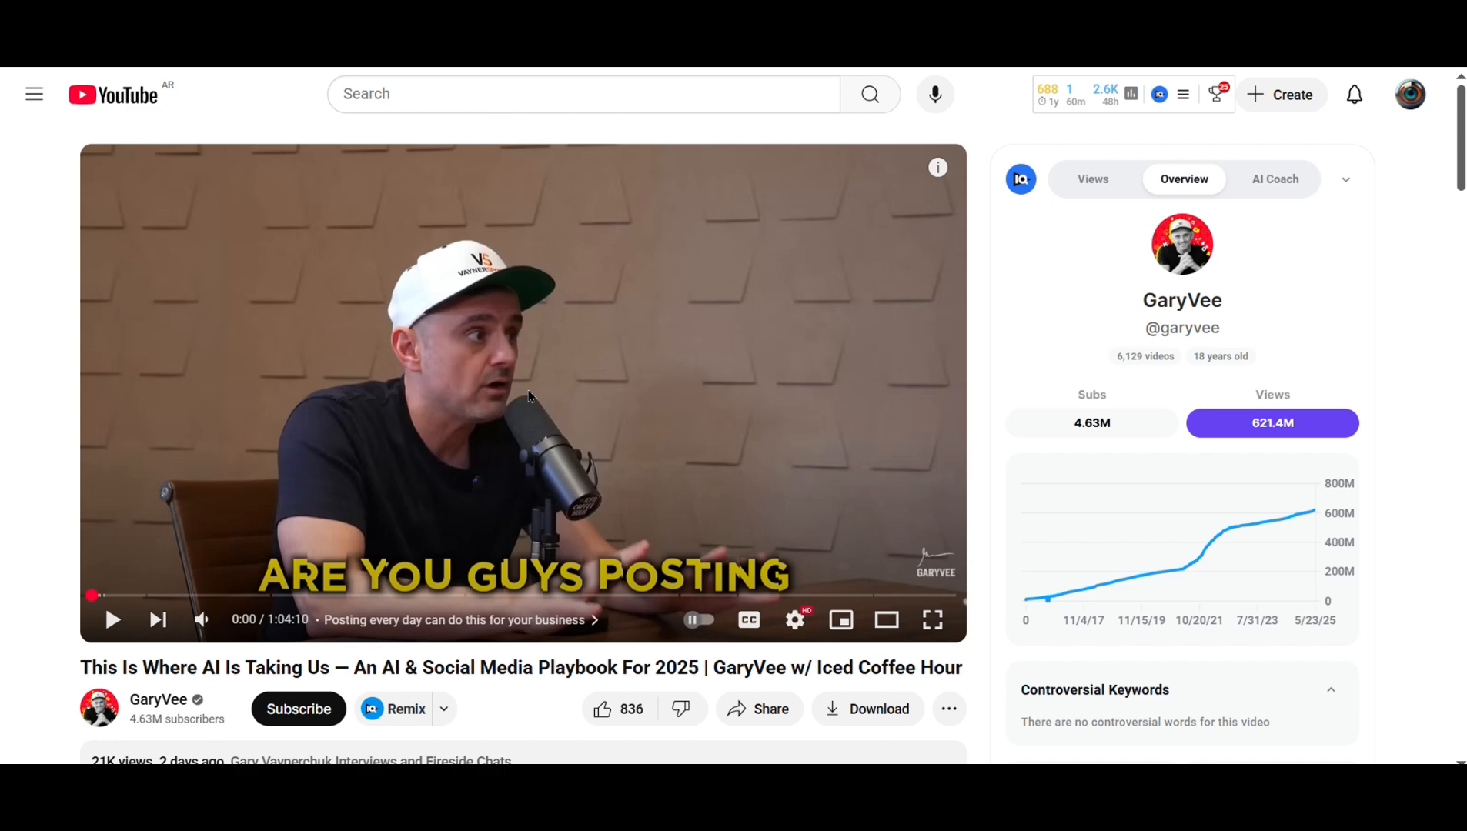
scroll(528, 396, down, 1)
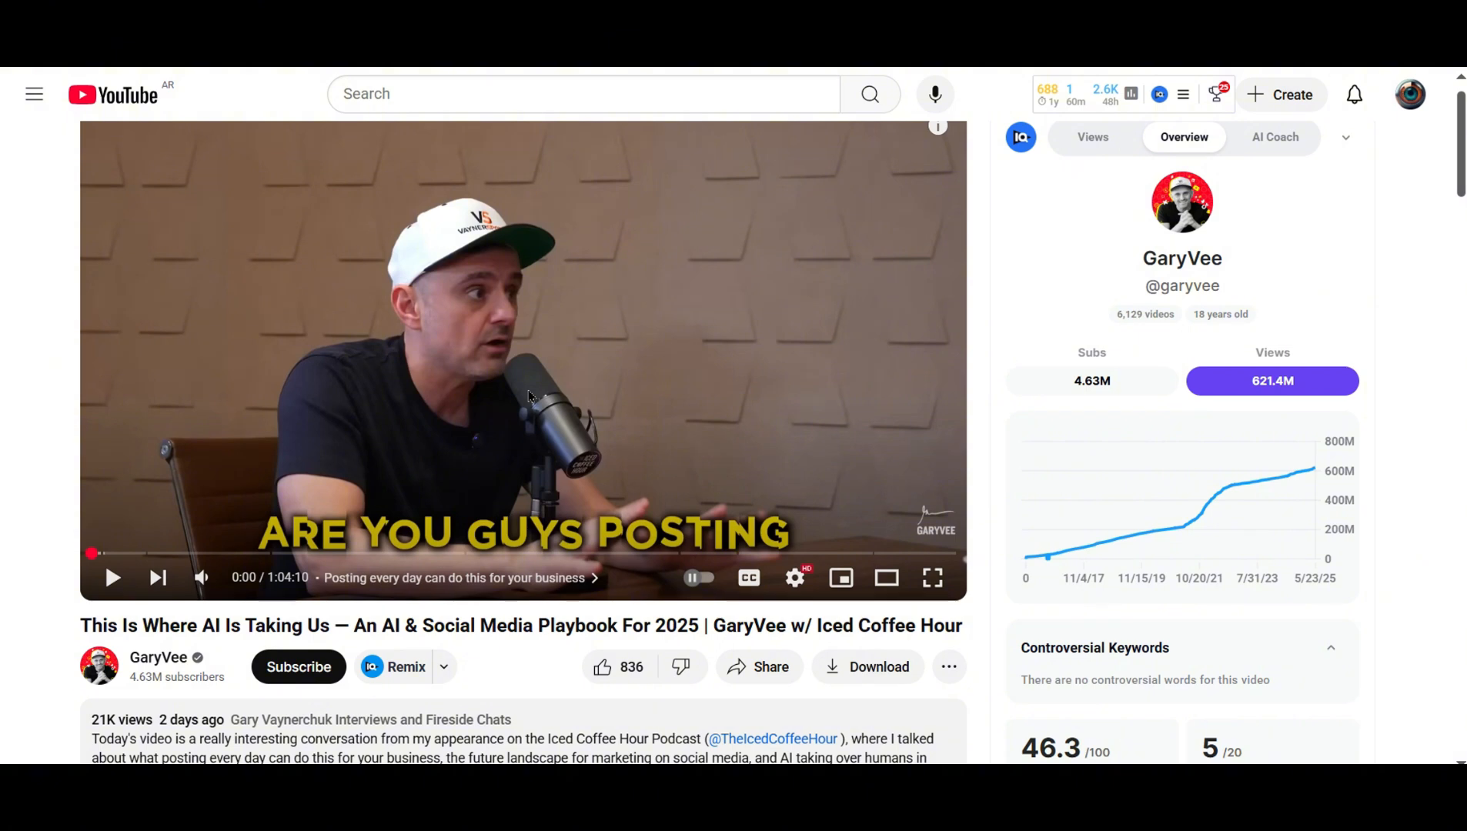
scroll(528, 396, down, 1)
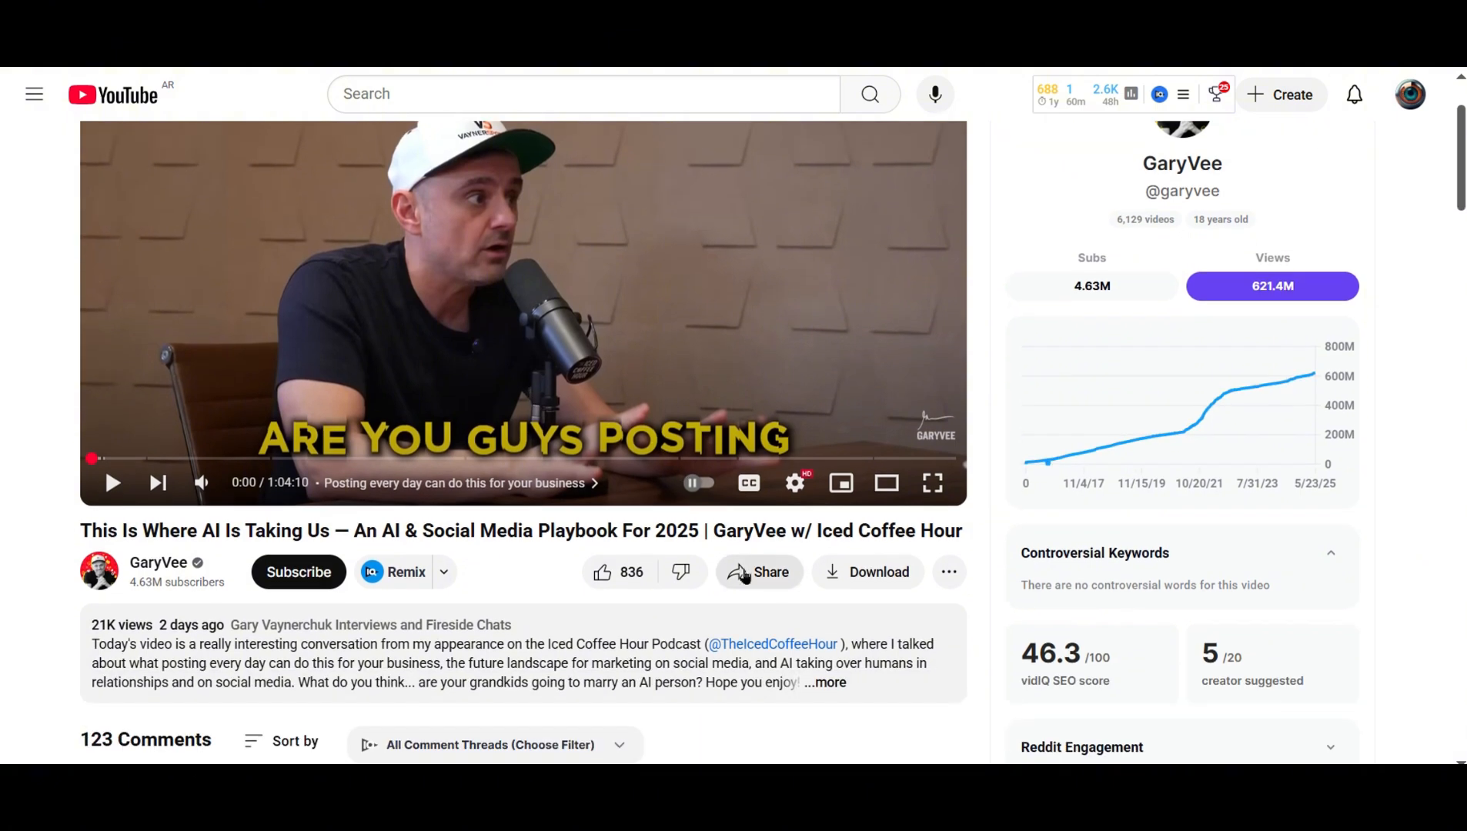
click(744, 576)
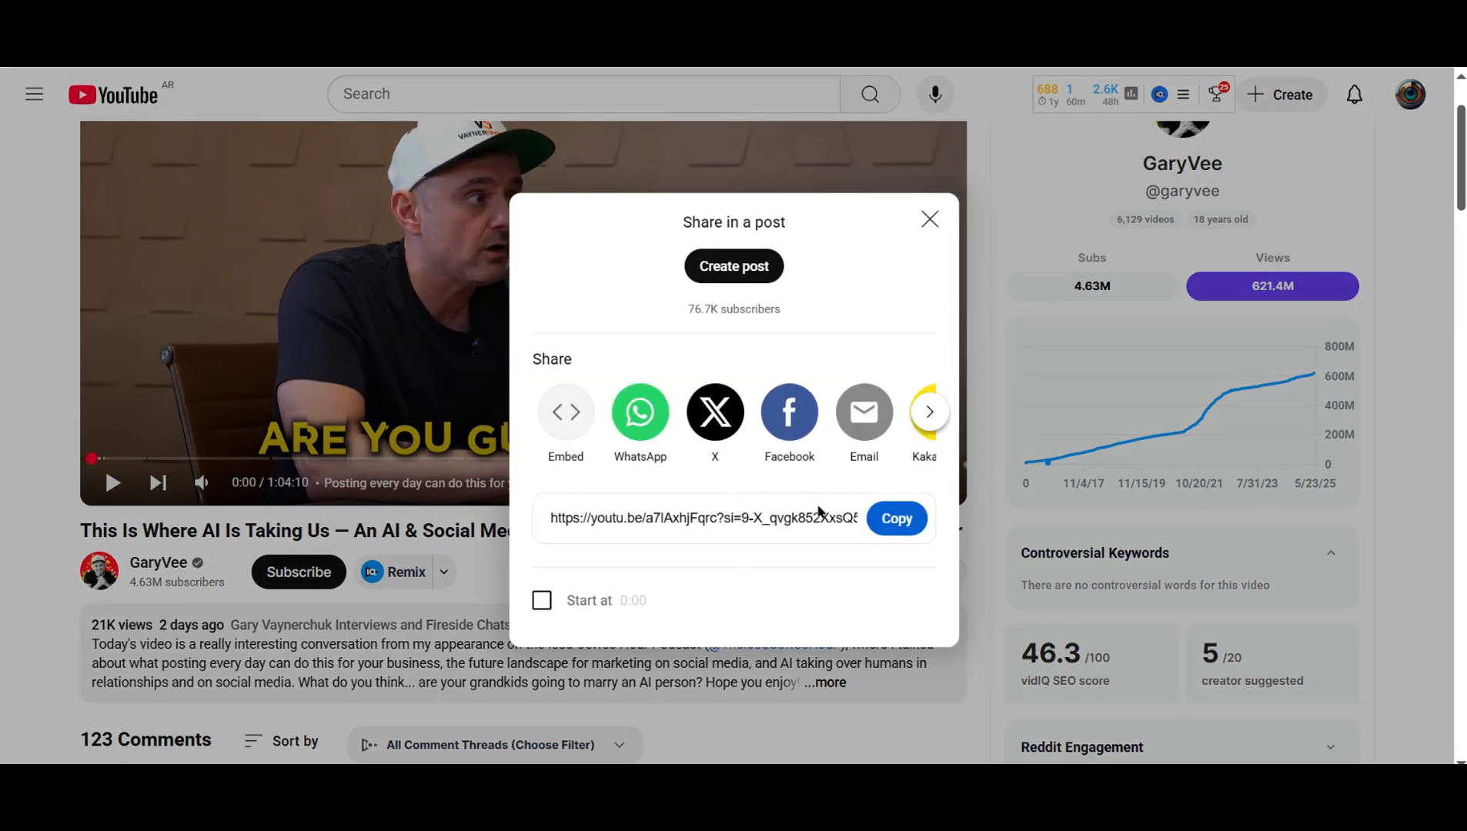
click(896, 518)
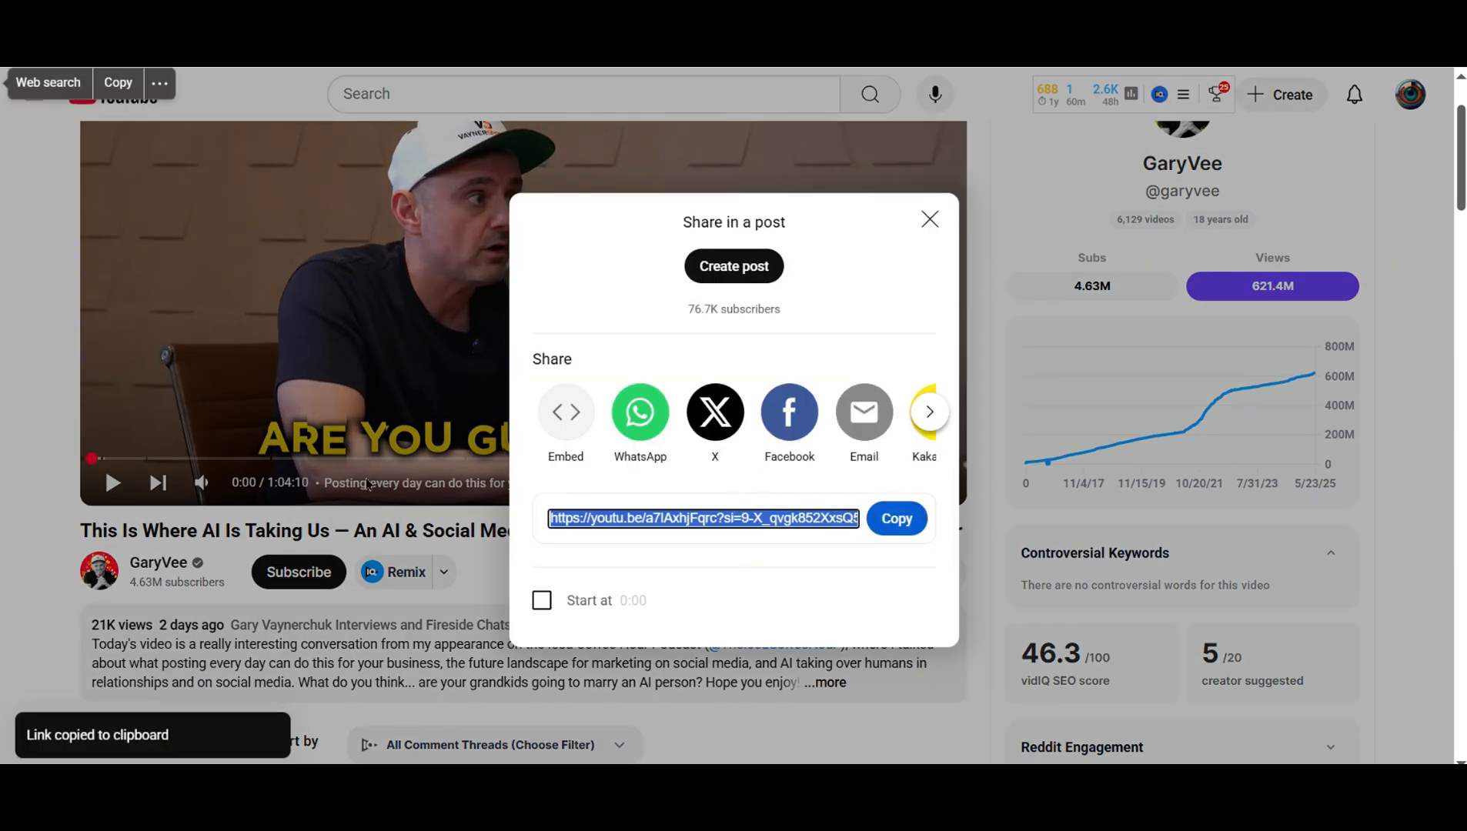
Return to Notta, paste the copied video link as the upload URL, and submit it for monolingual transcription in English
click(514, 38)
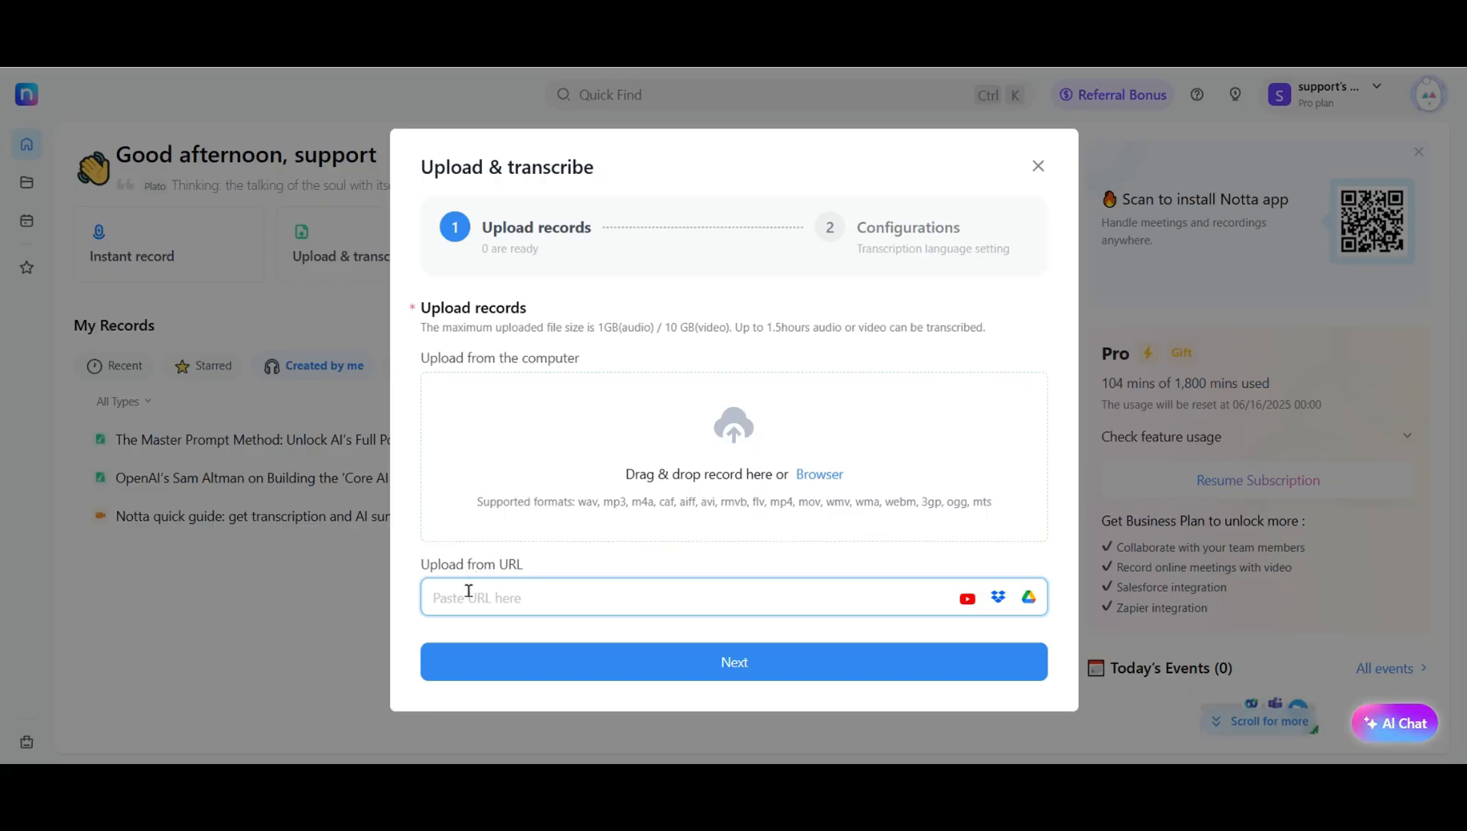
key(ctrl+v)
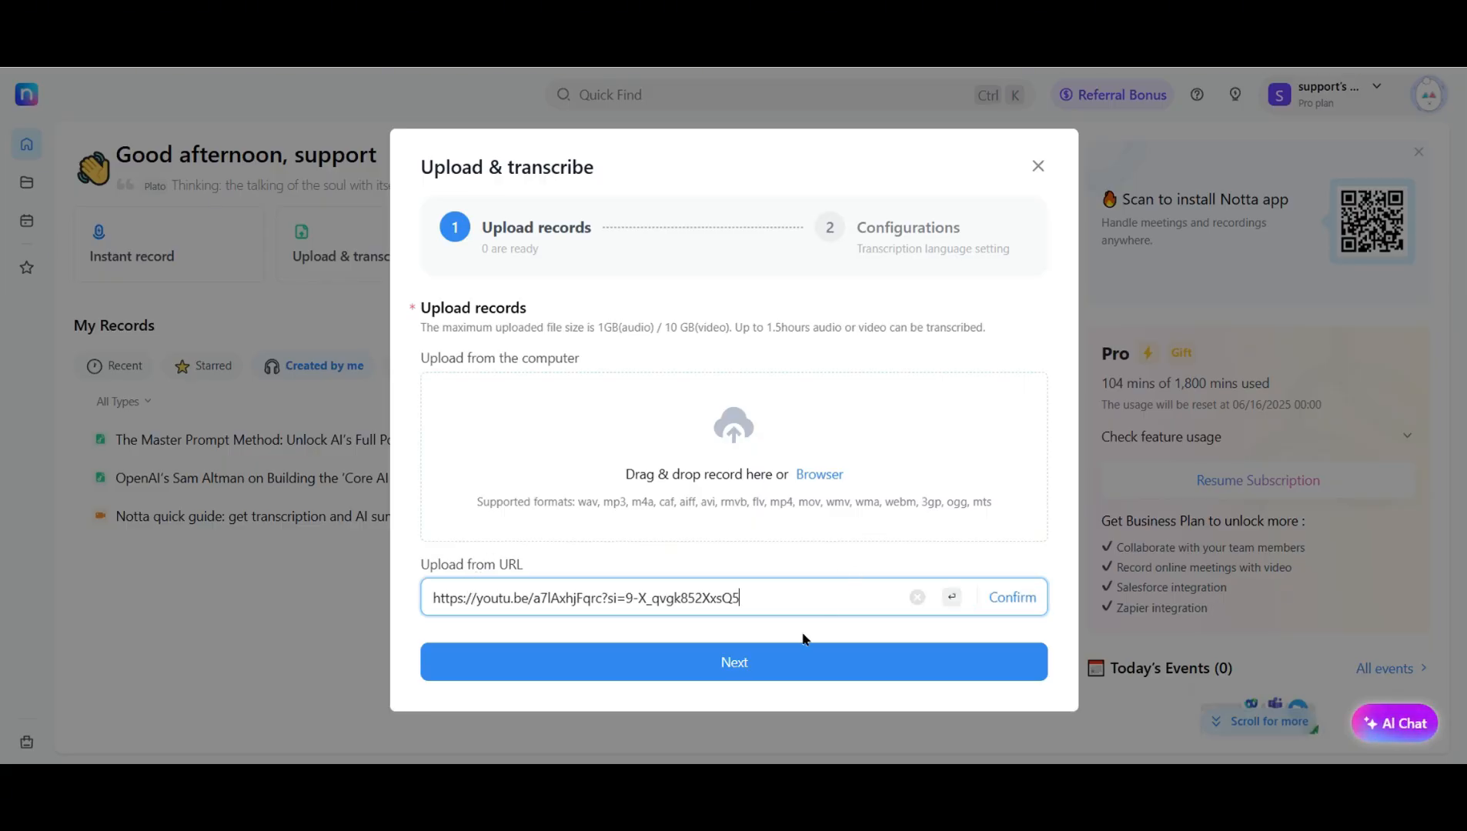
click(756, 670)
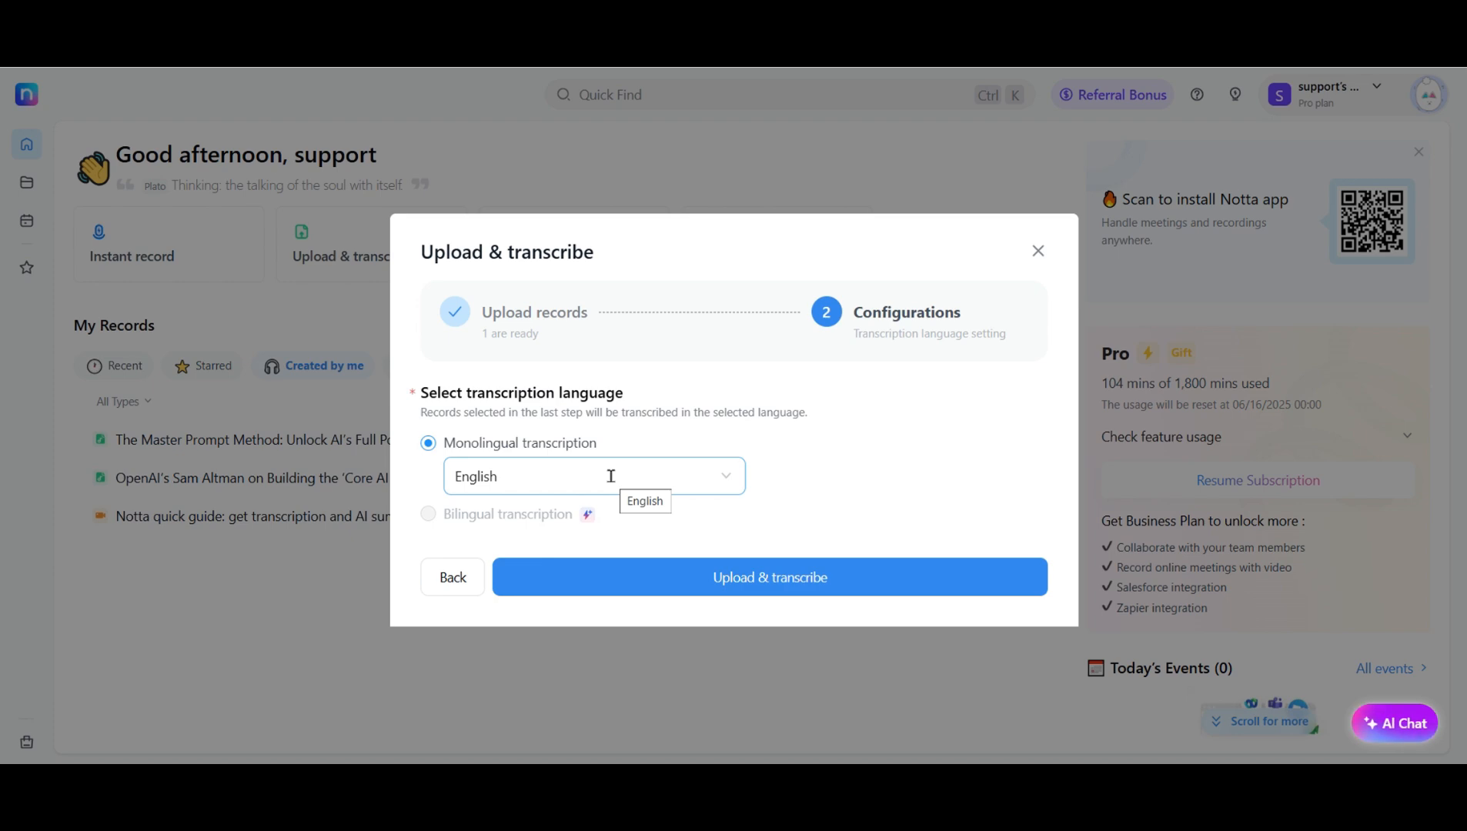
click(650, 593)
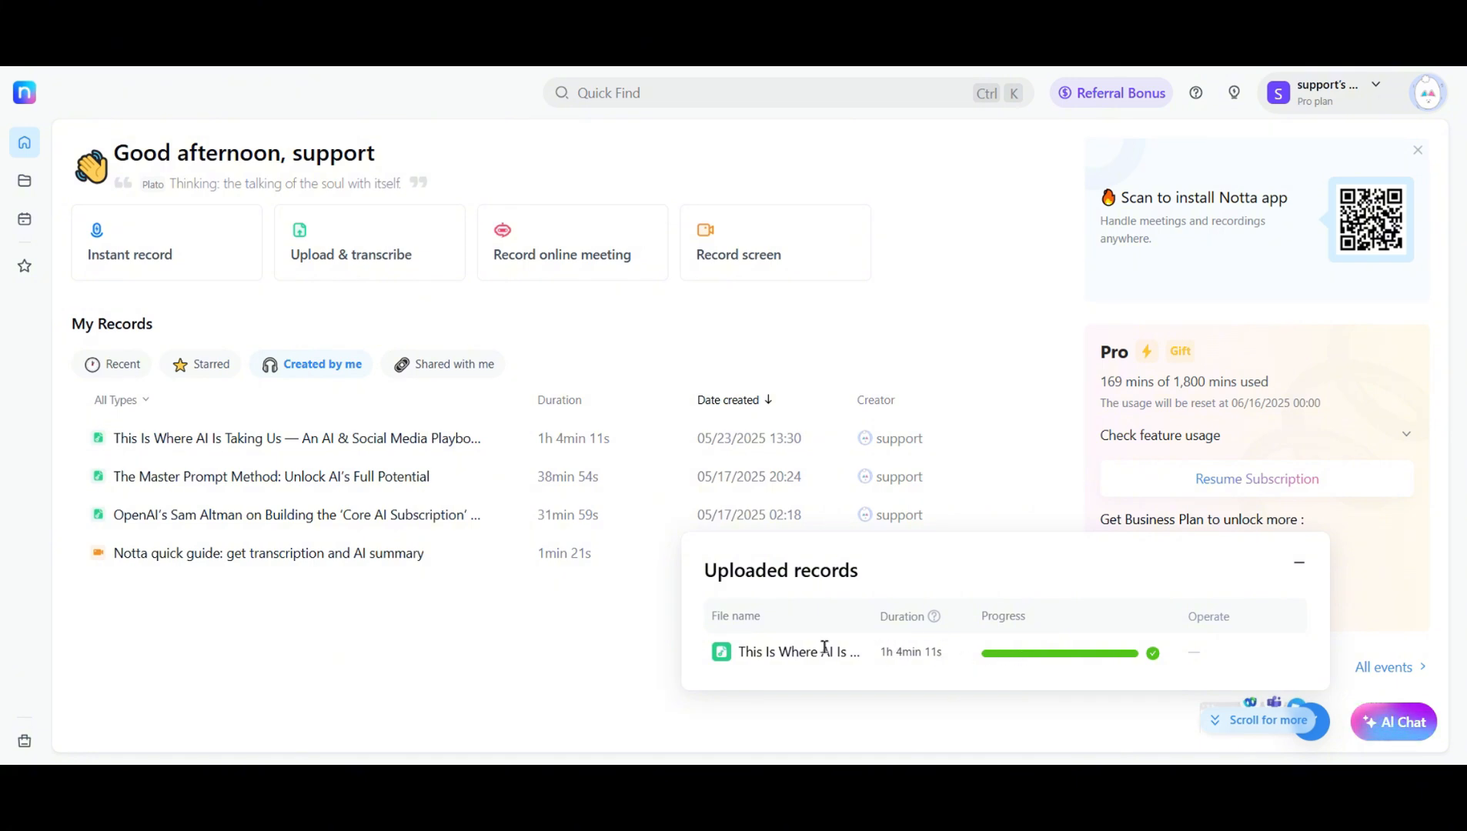
Open the "This Is Where AI Is Taking Us" record and review its transcript, ending back at the beginning
click(380, 450)
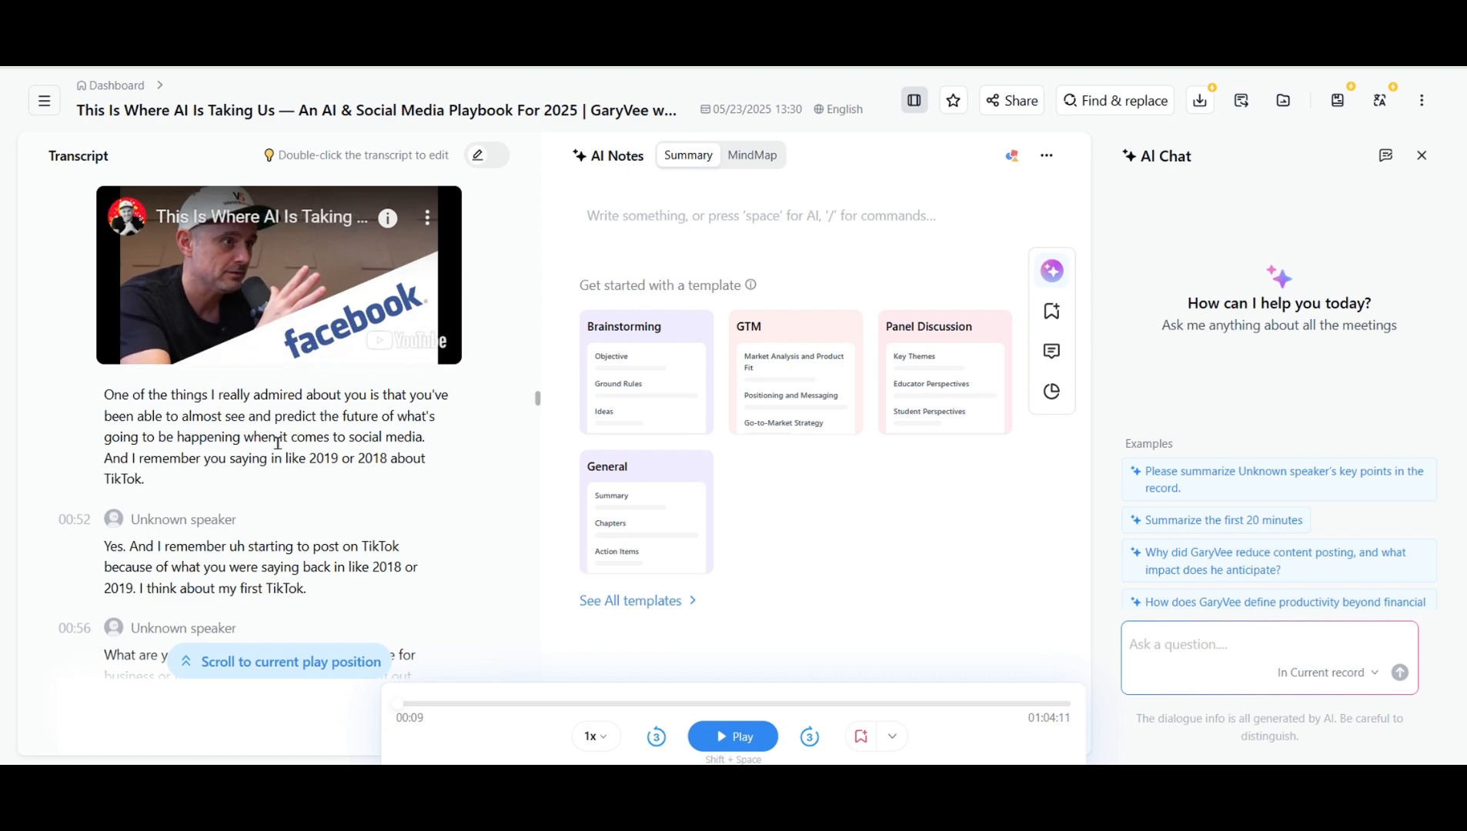
scroll(276, 442, down, 10)
scroll(278, 447, down, 15)
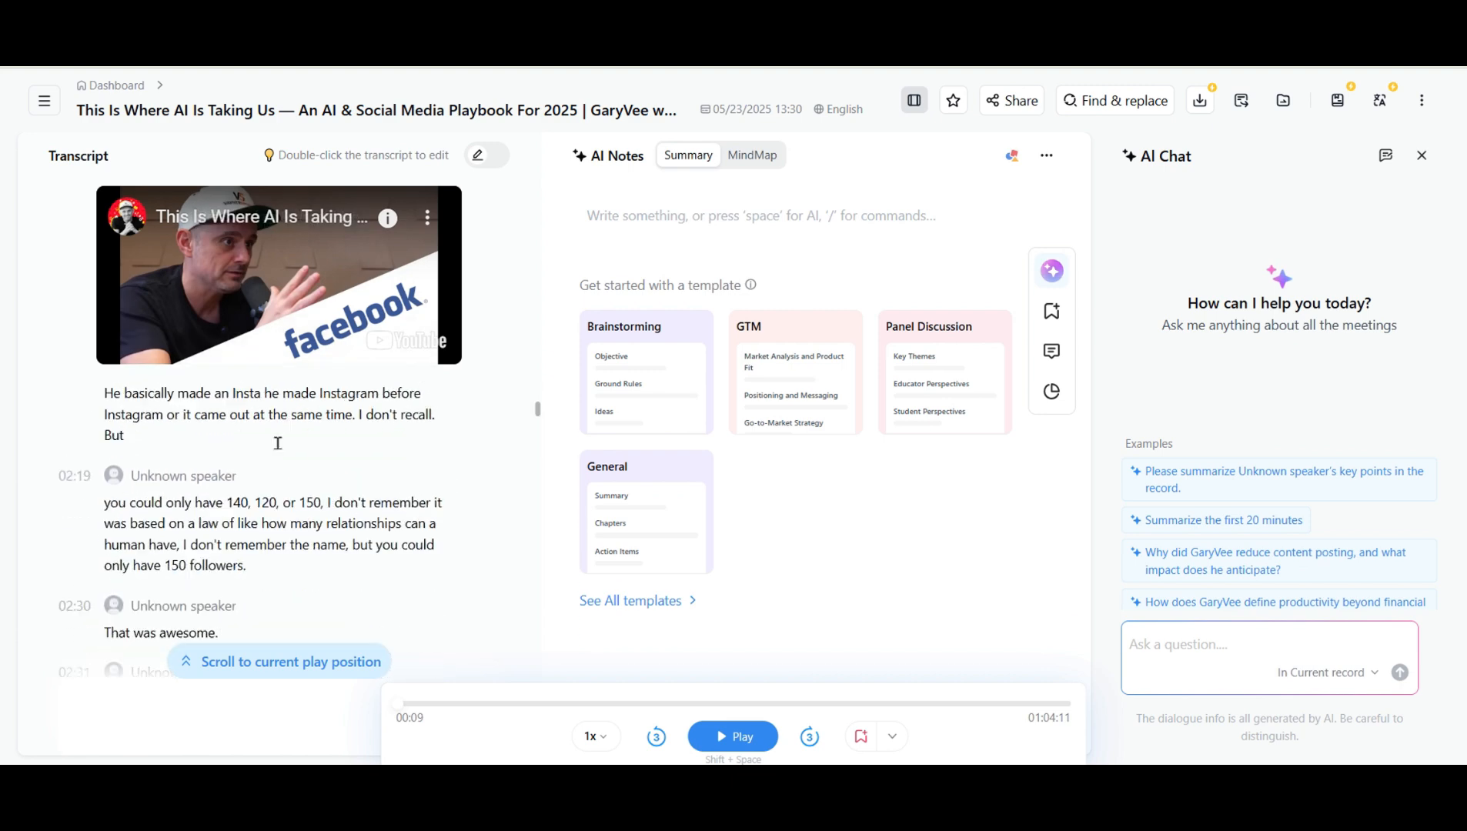
scroll(277, 443, down, 2)
scroll(278, 443, up, 12)
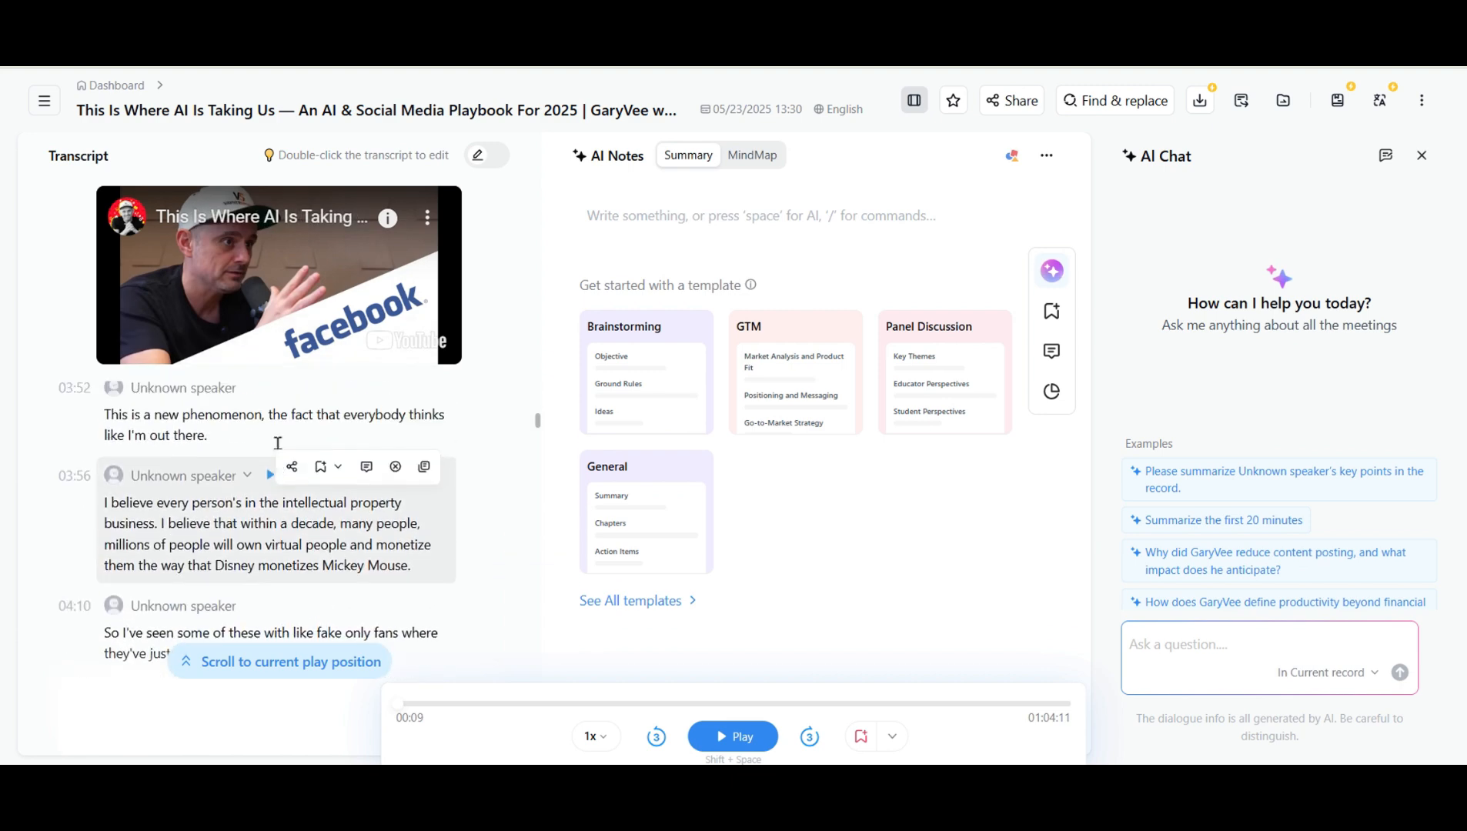
scroll(277, 444, up, 10)
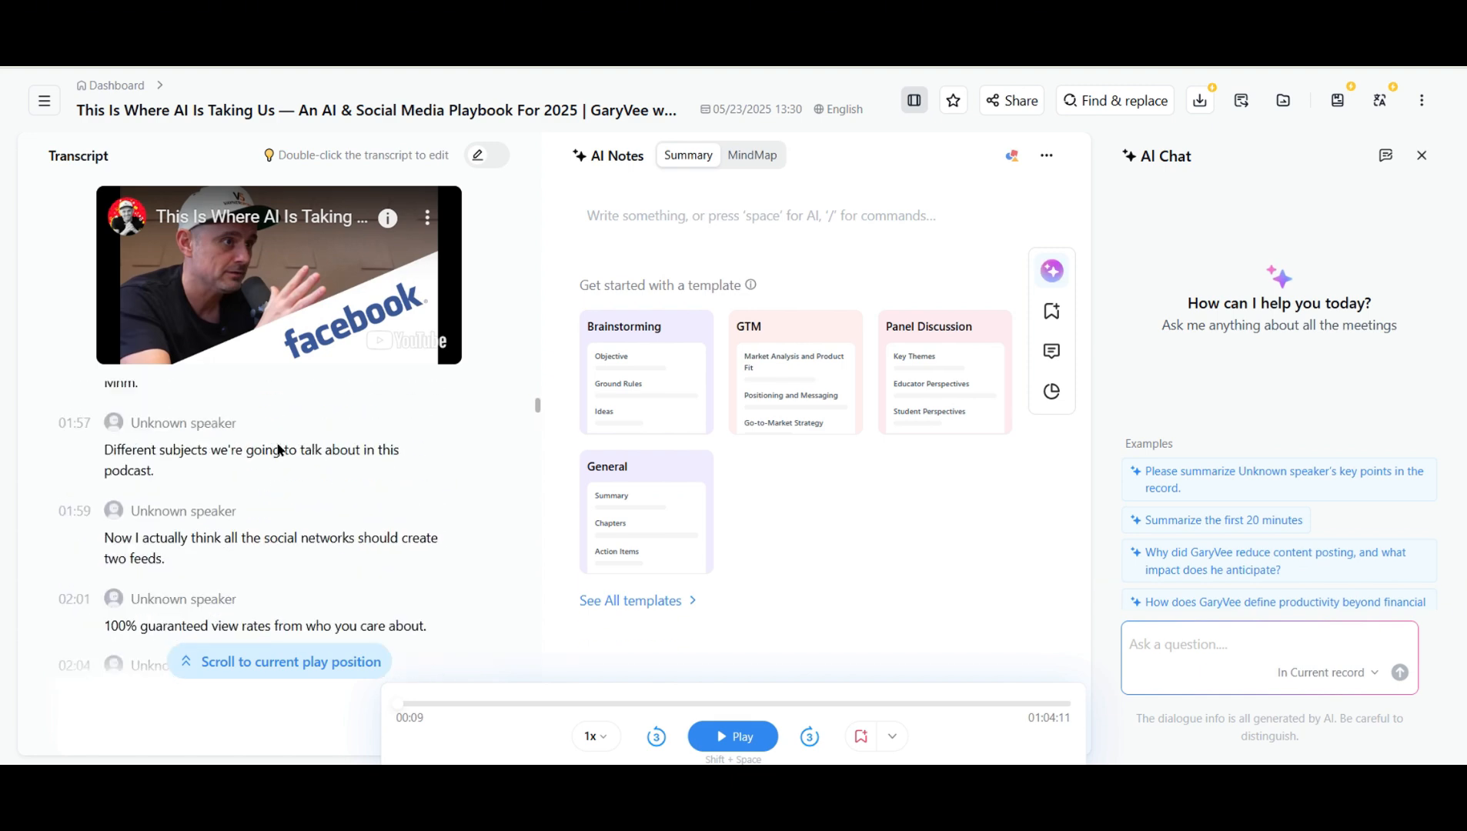
scroll(278, 443, up, 5)
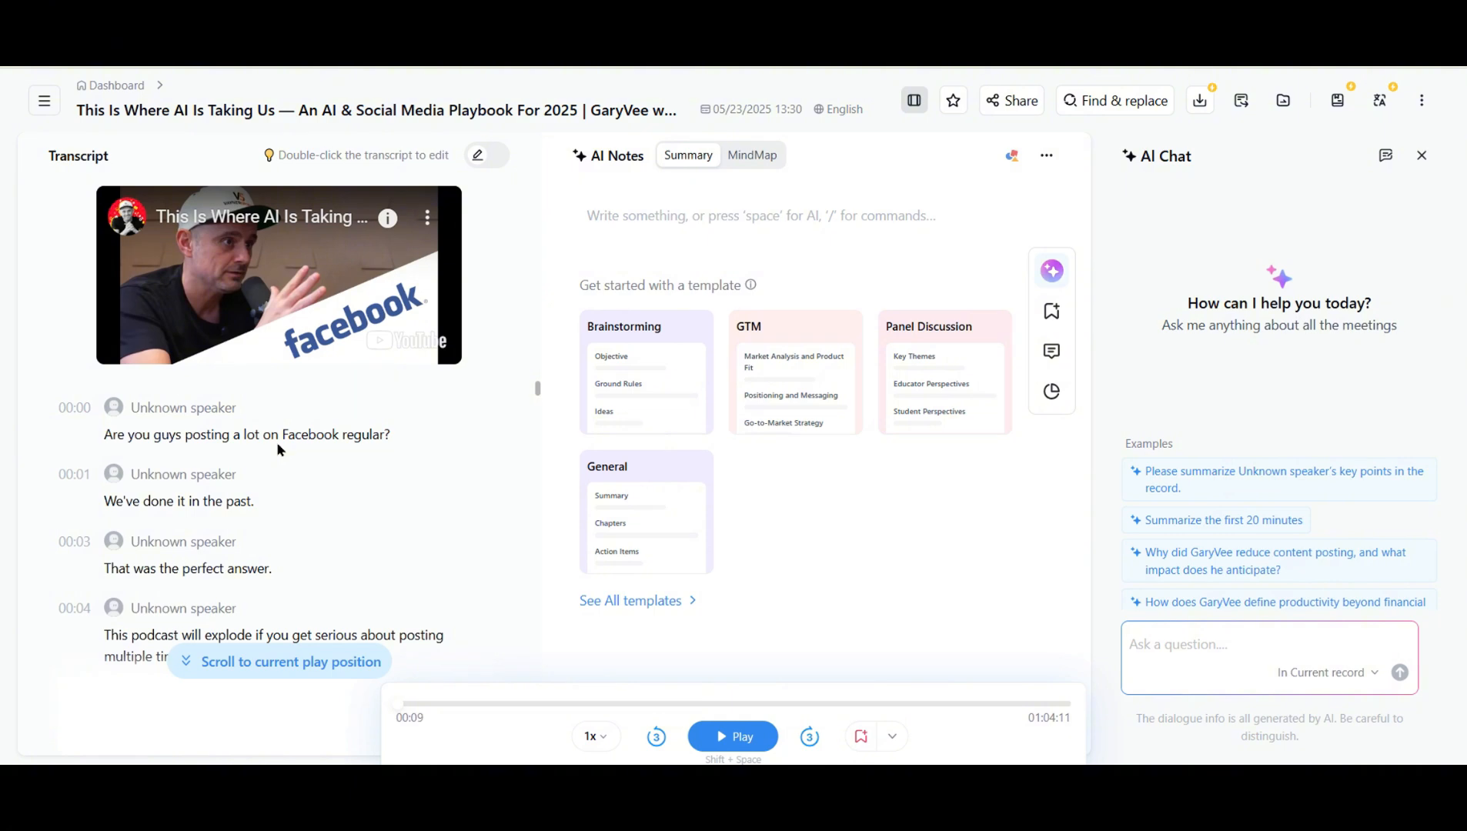
mouse_move(277, 444)
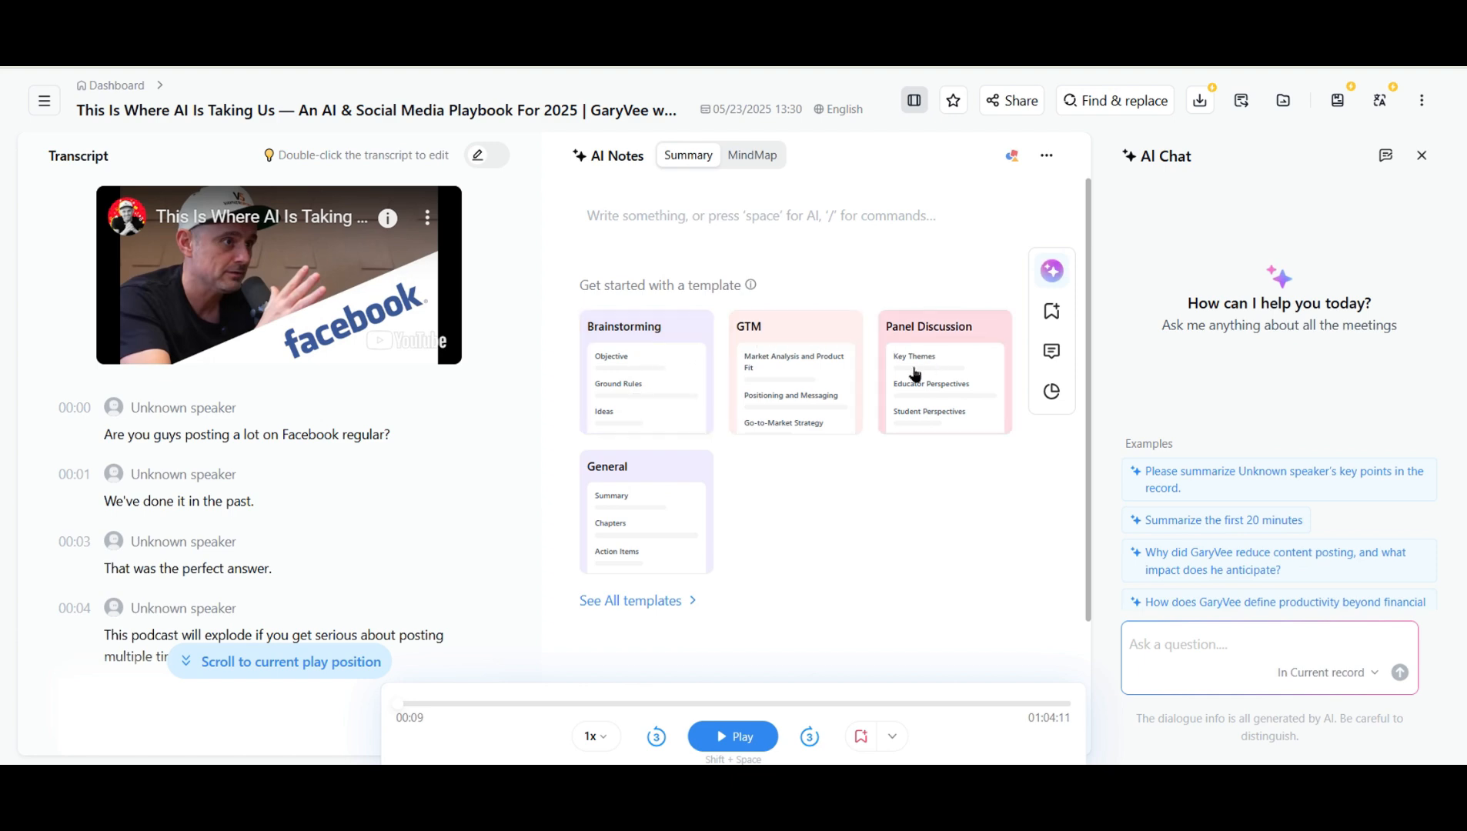
Browse the Marketing and Sales categories of the AI Notes template library, and close it without applying a template
click(630, 608)
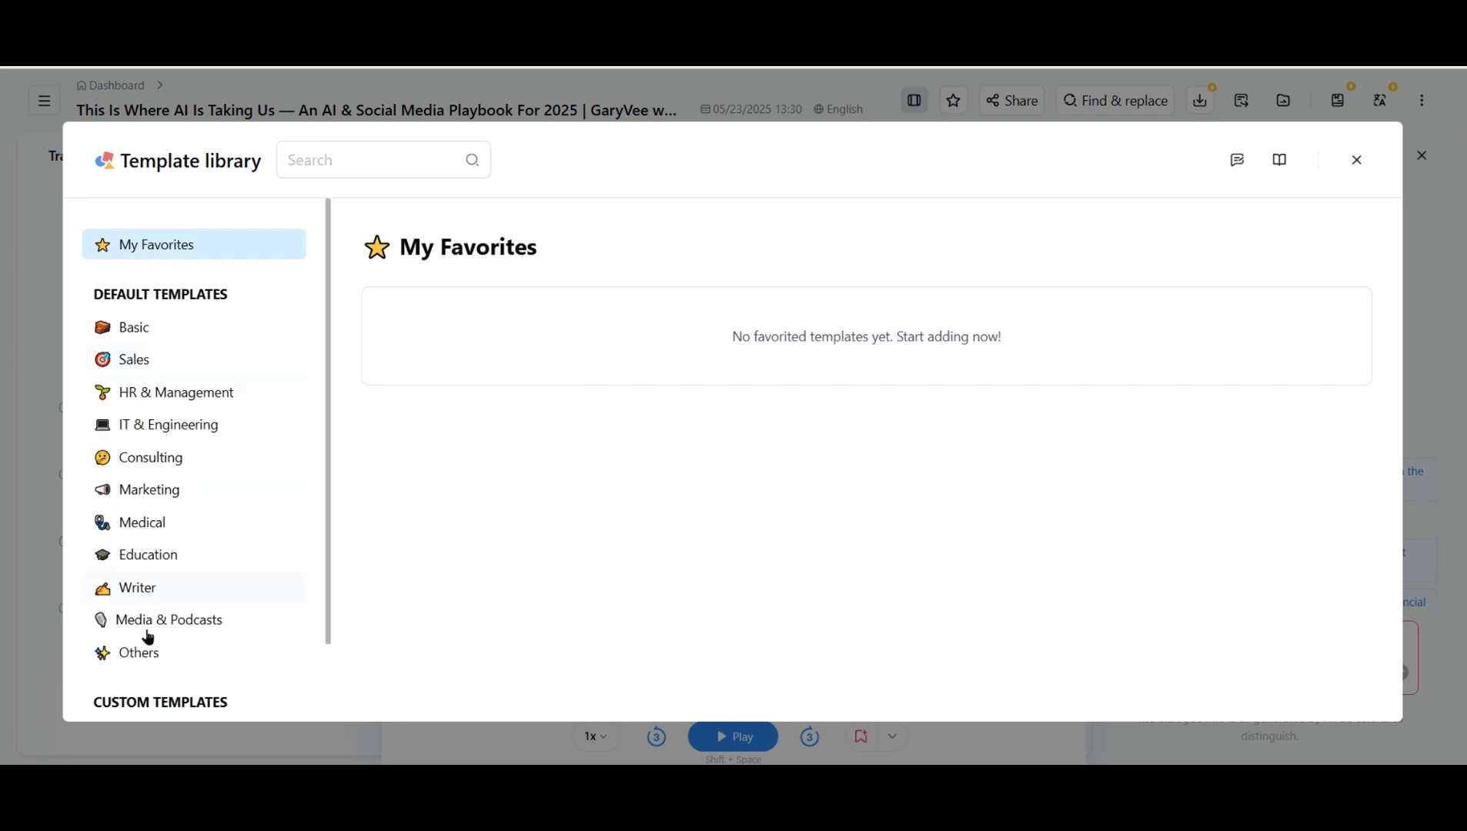
click(162, 496)
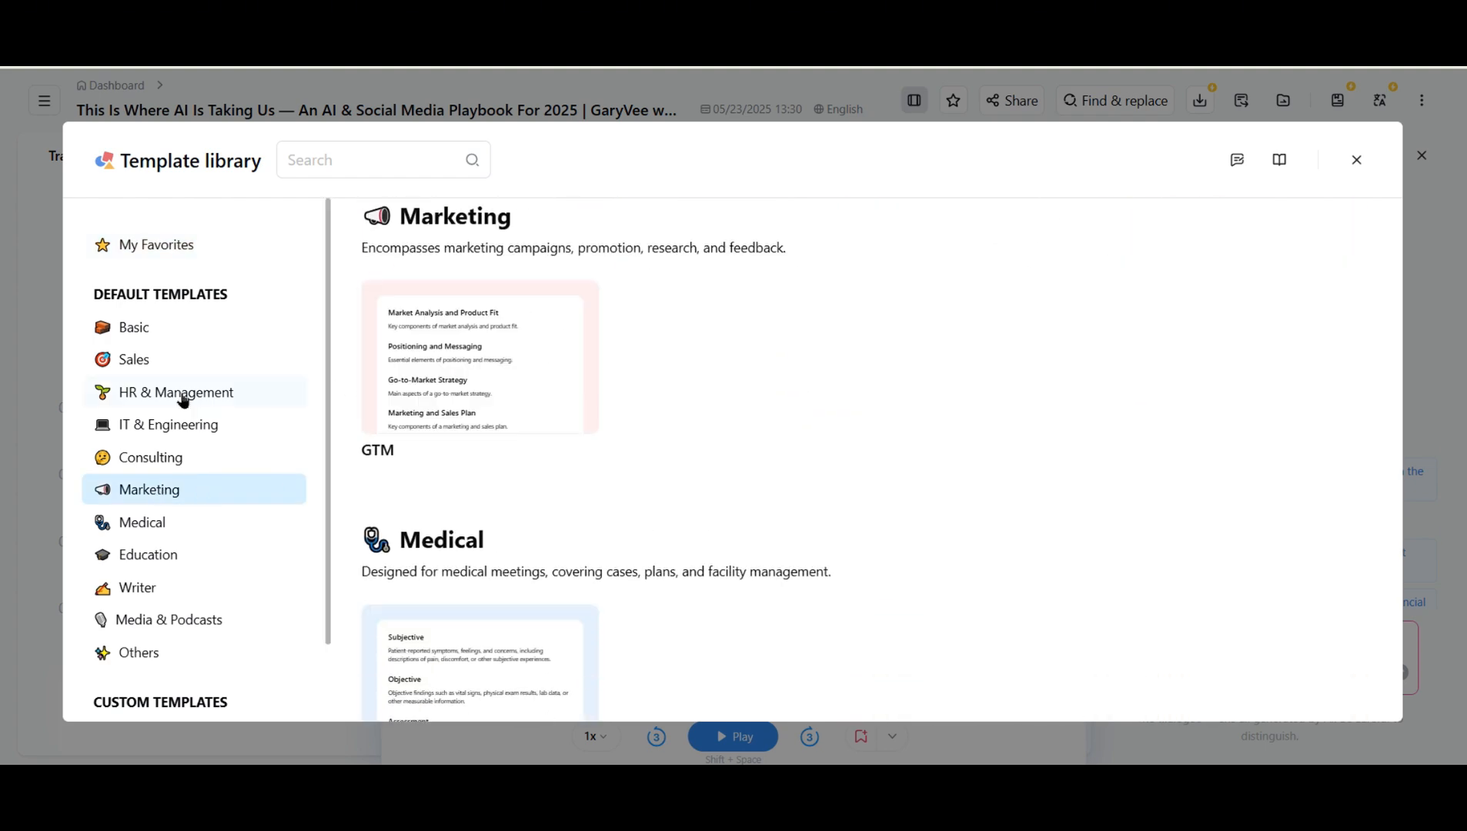
click(148, 361)
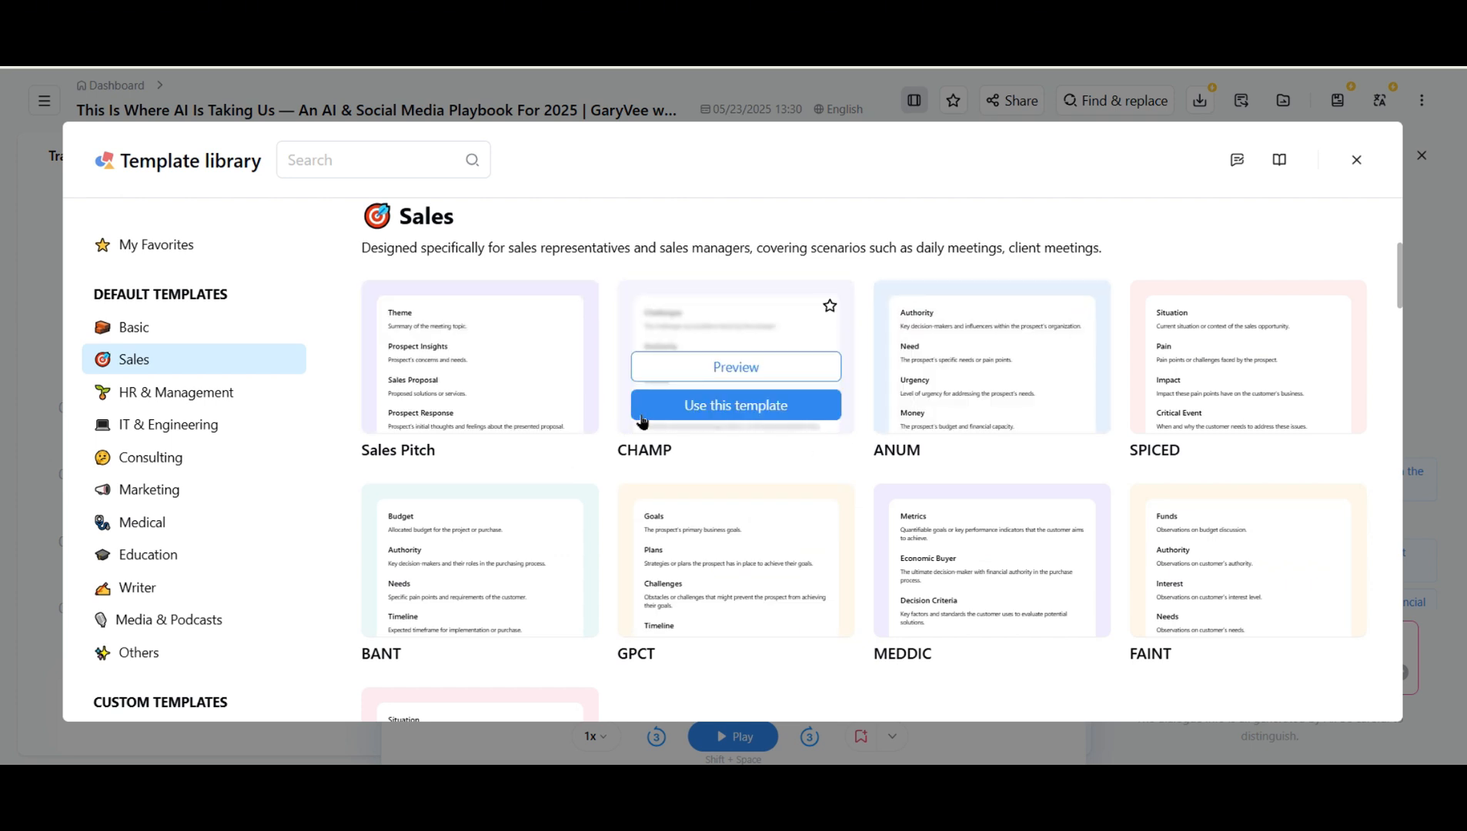
click(1356, 163)
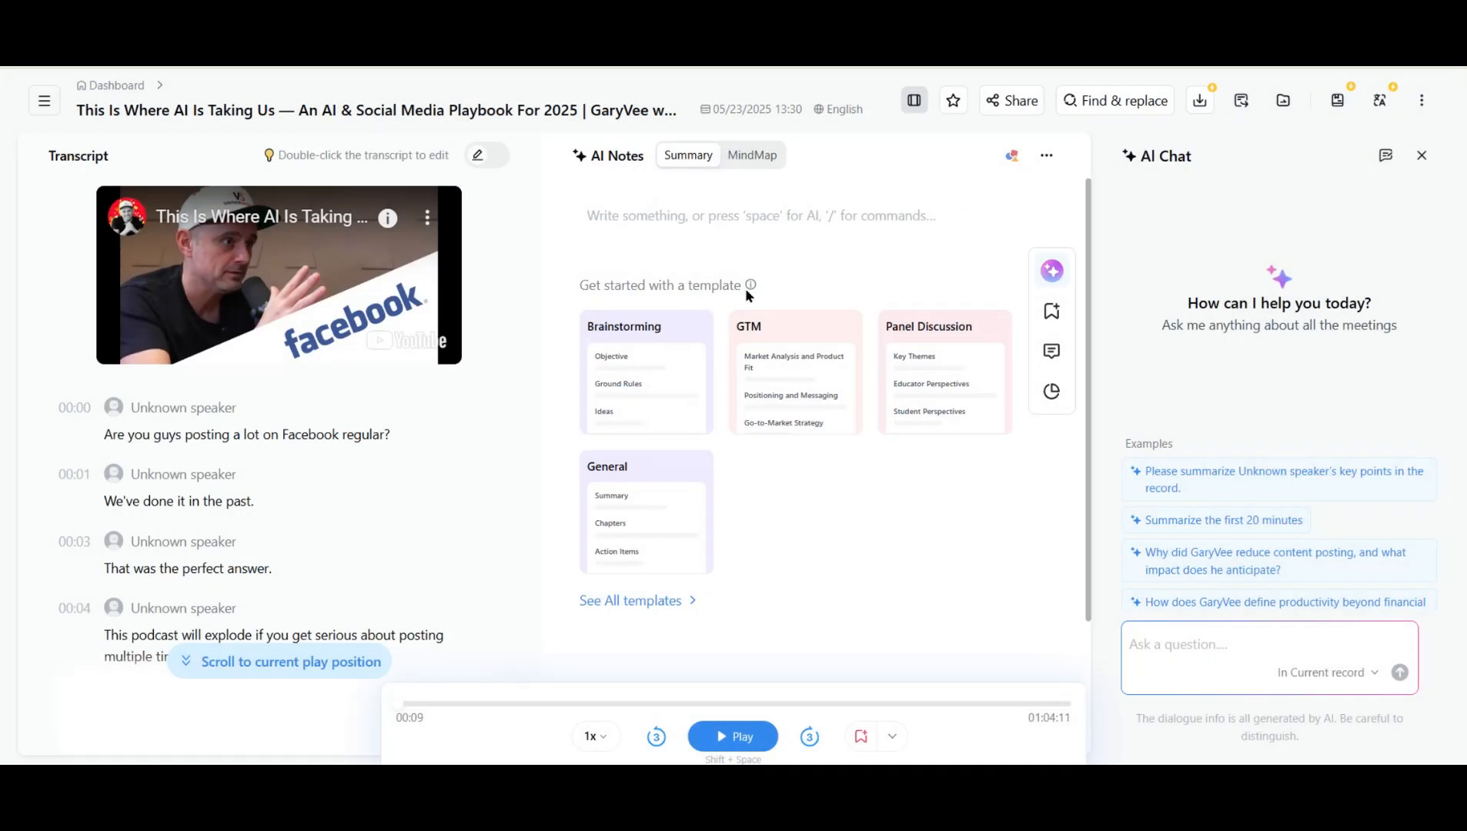
mouse_move(747, 292)
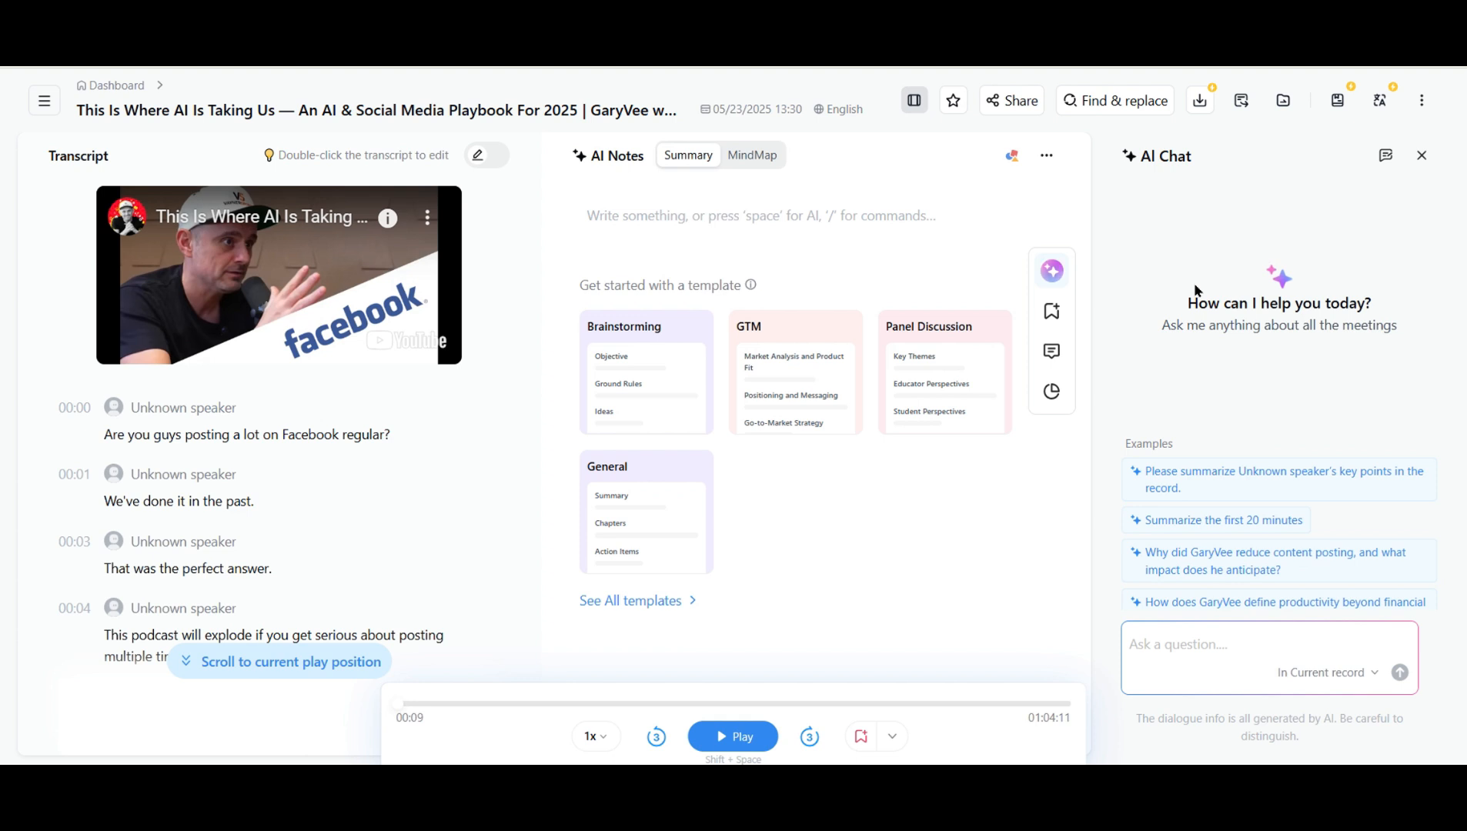
Ask AI Chat the suggested question about why GaryVee reduced content posting and what impact he anticipates
scroll(1205, 352, down, 1)
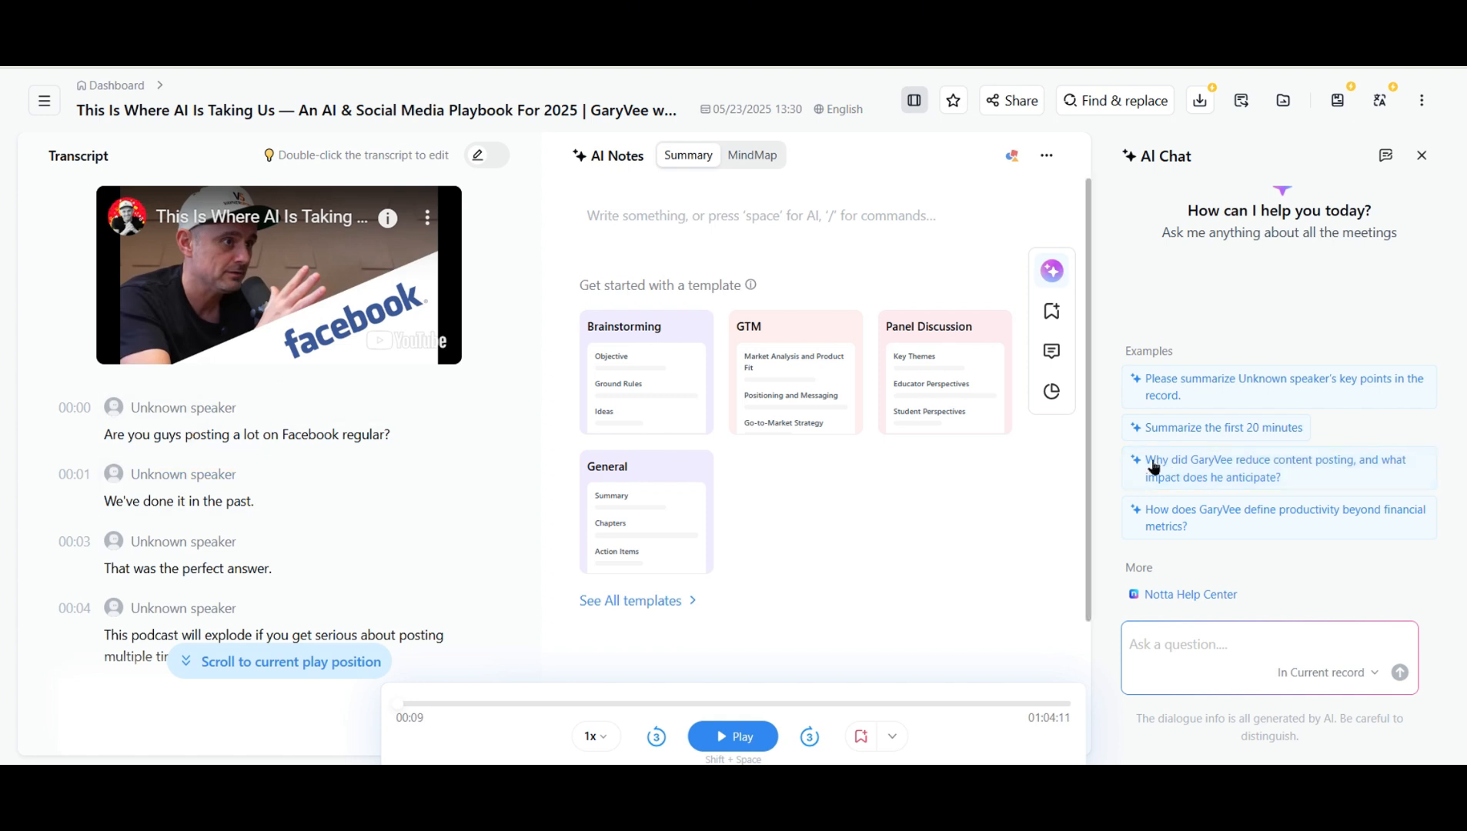
click(1209, 477)
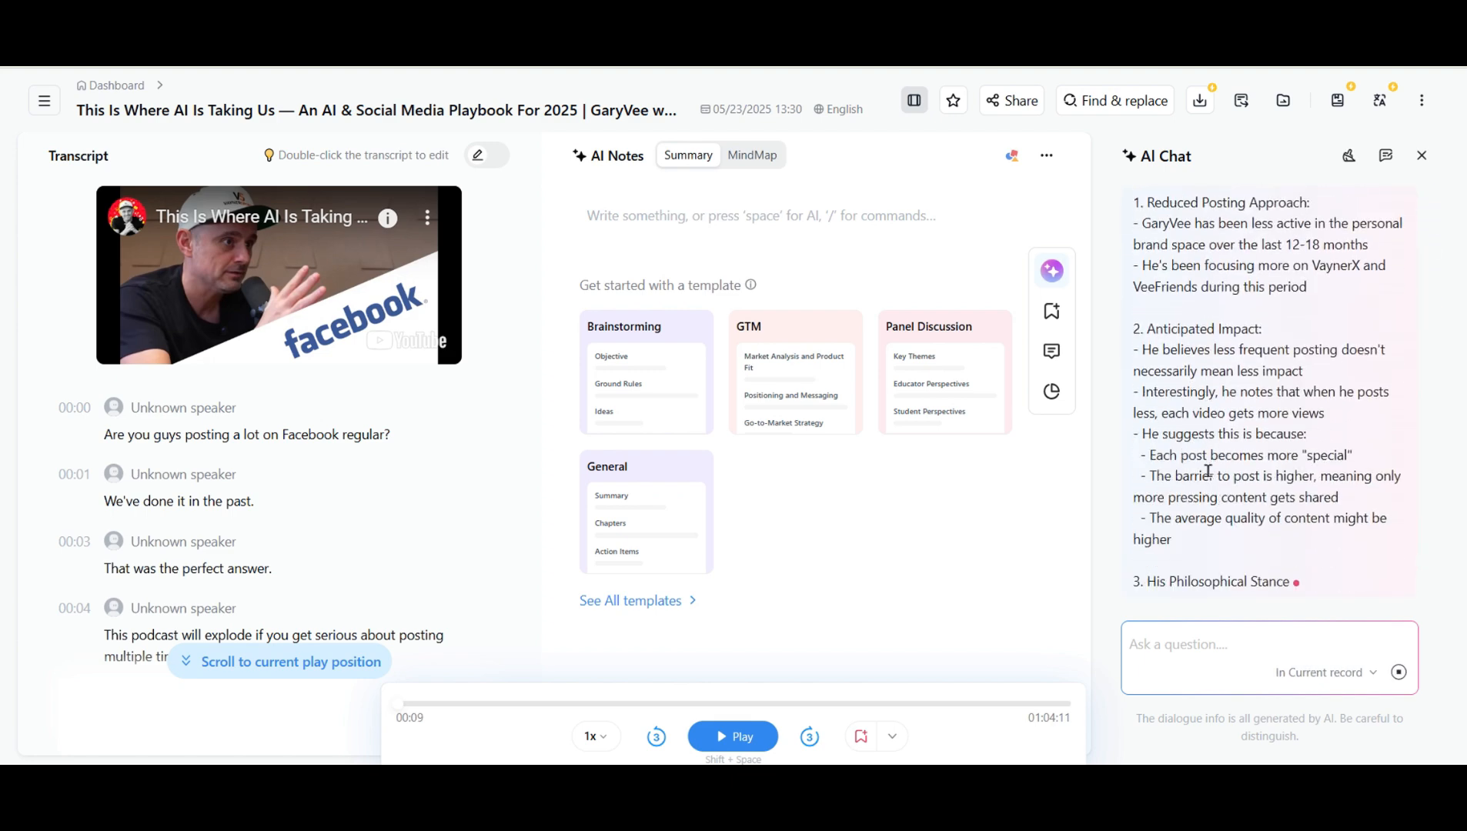
scroll(1223, 354, up, 2)
scroll(1223, 353, up, 1)
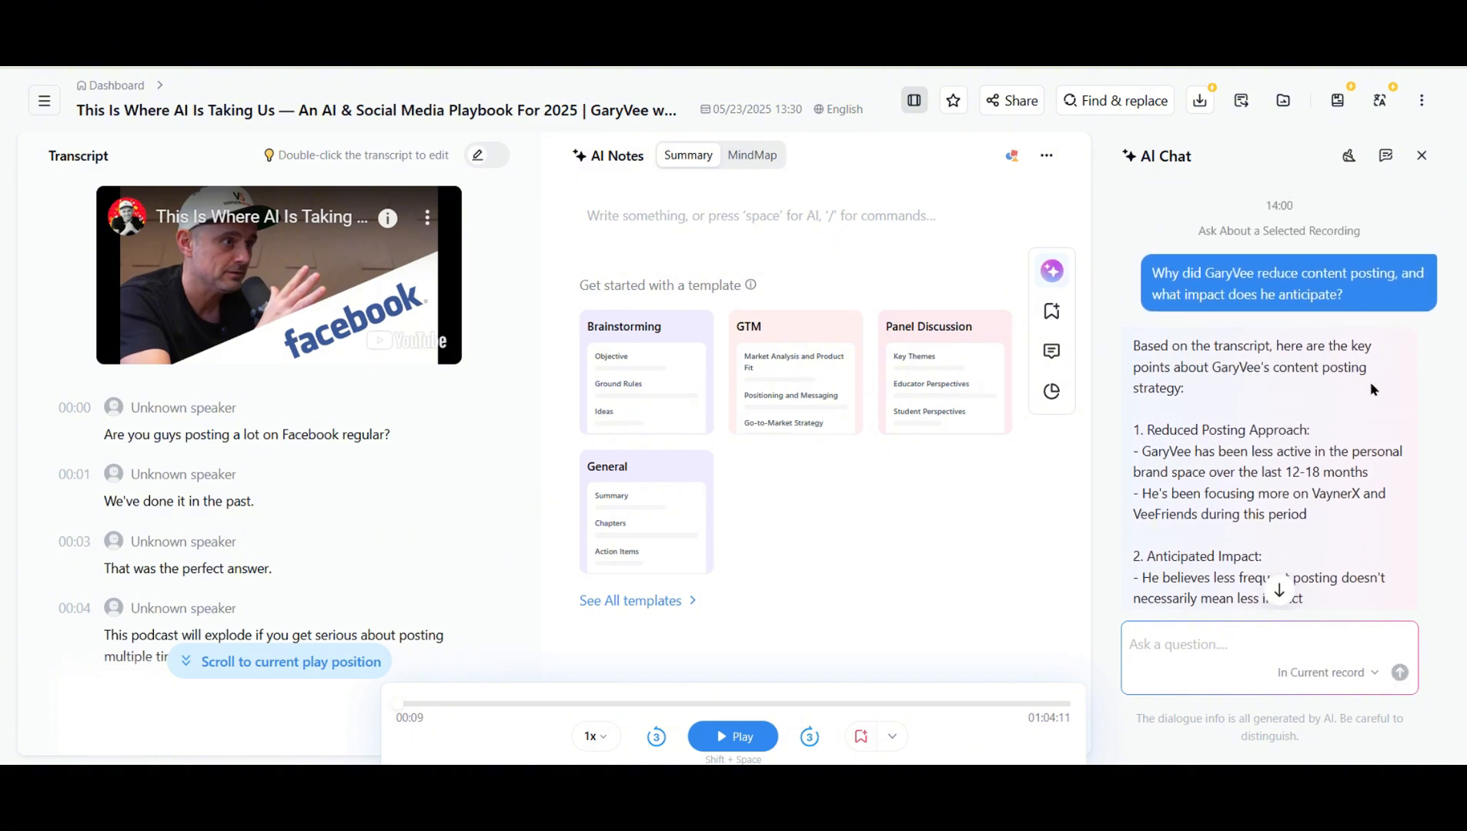
Read through AI Chat's answer on GaryVee's content posting strategy and the follow-up questions suggested below it
scroll(1176, 389, down, 3)
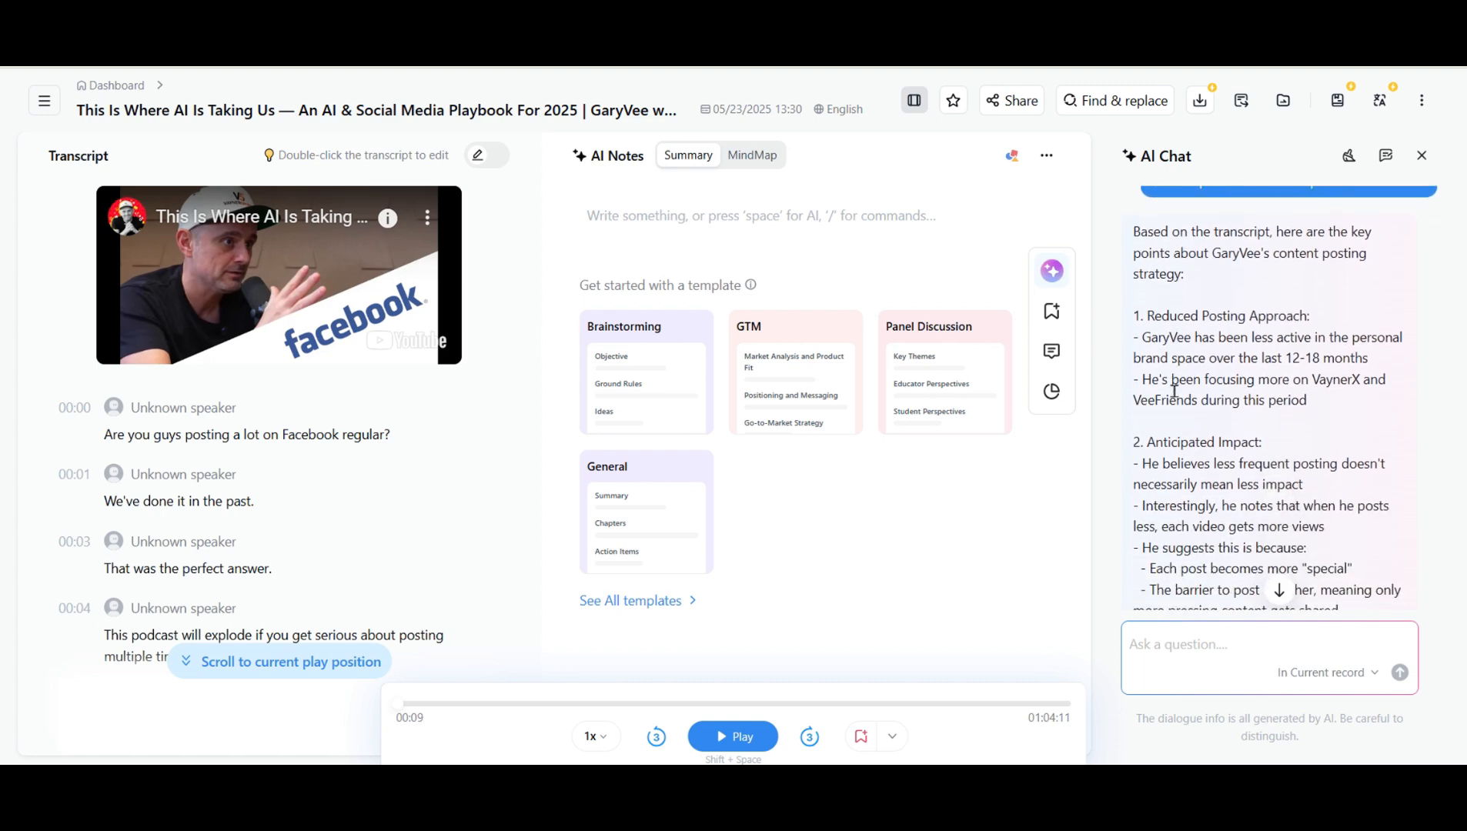
scroll(1174, 391, down, 6)
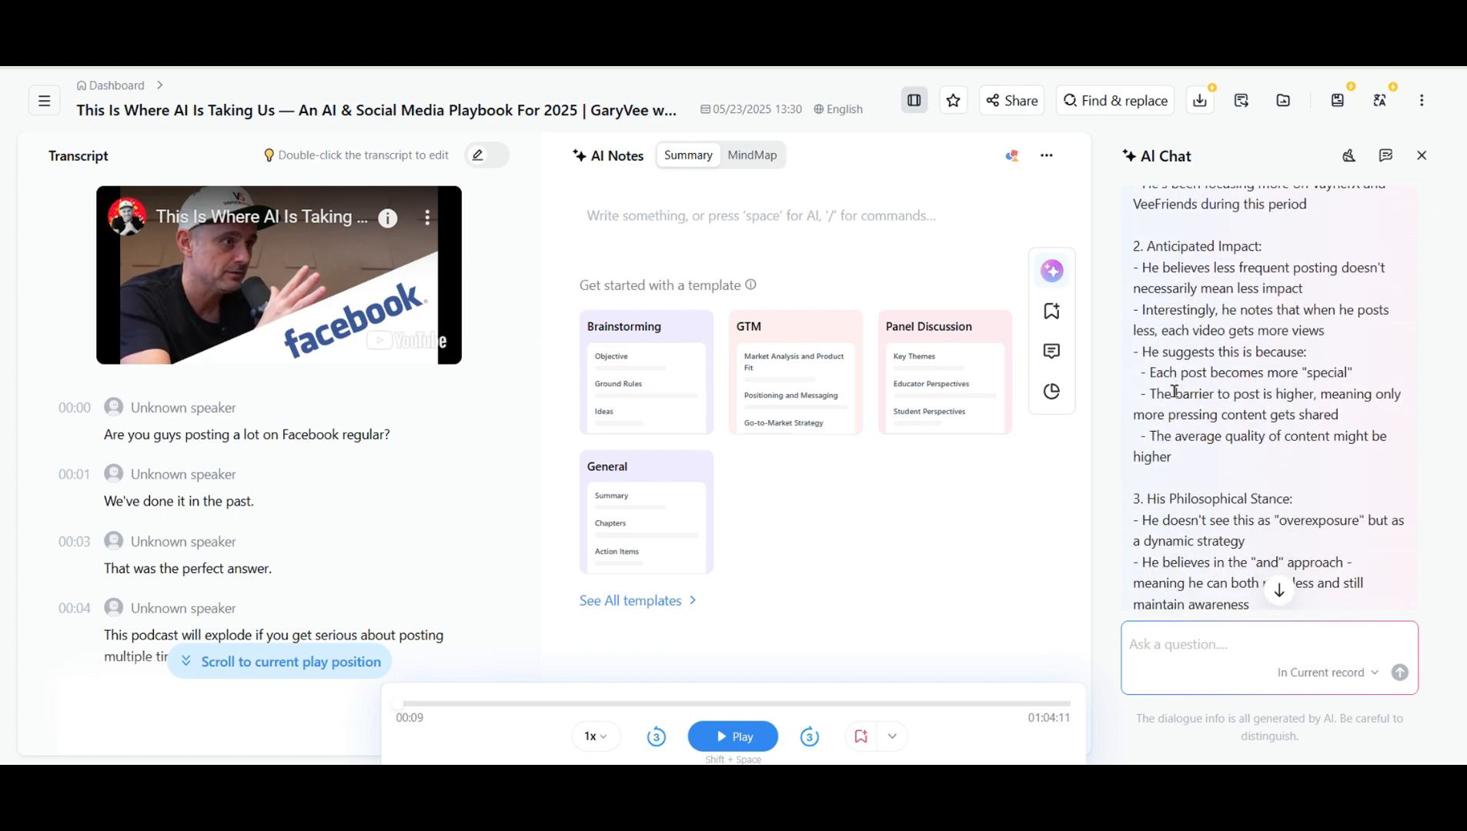
scroll(1173, 391, down, 5)
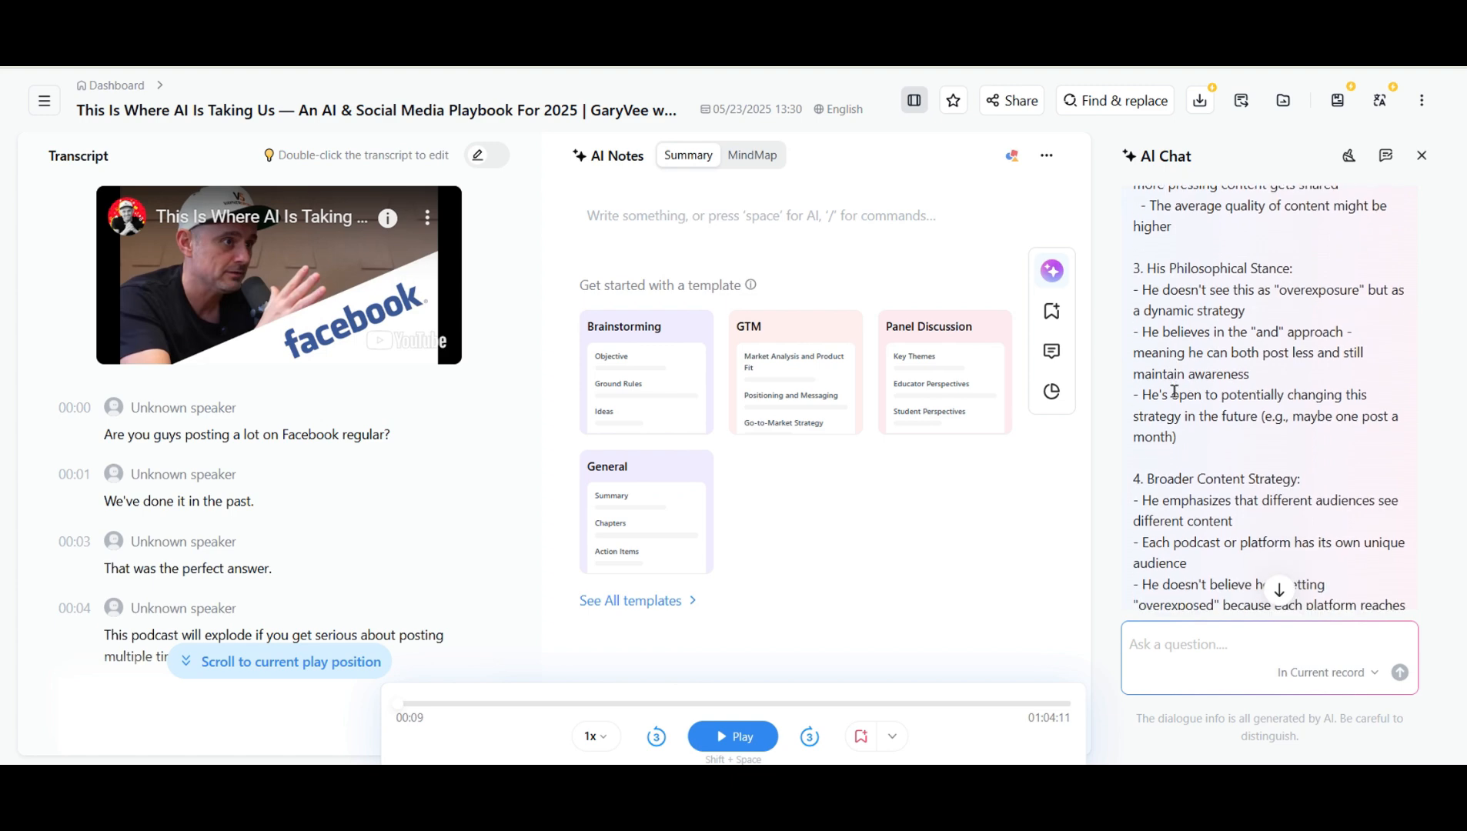
scroll(1173, 391, down, 5)
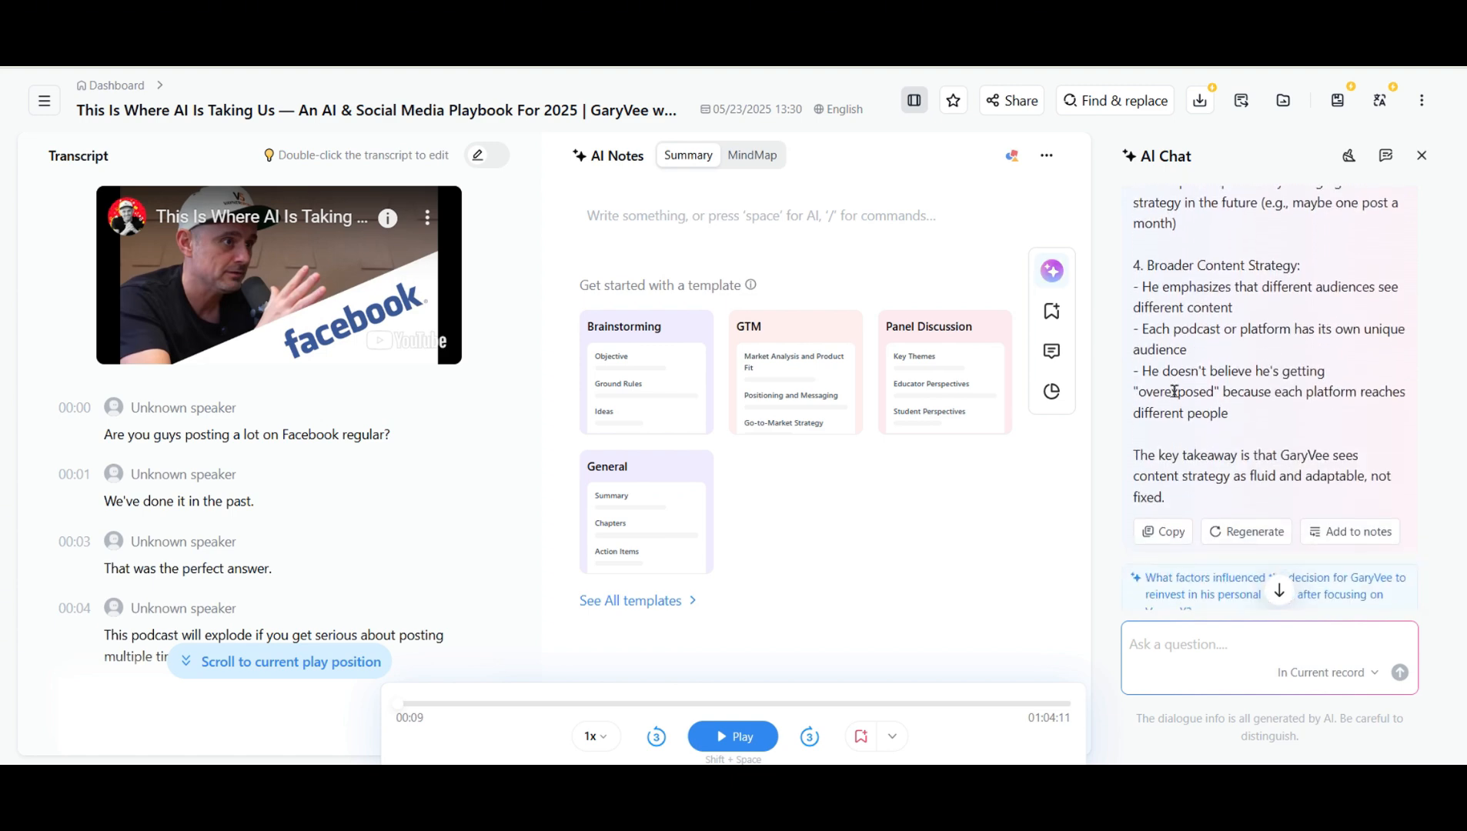
scroll(1175, 391, down, 3)
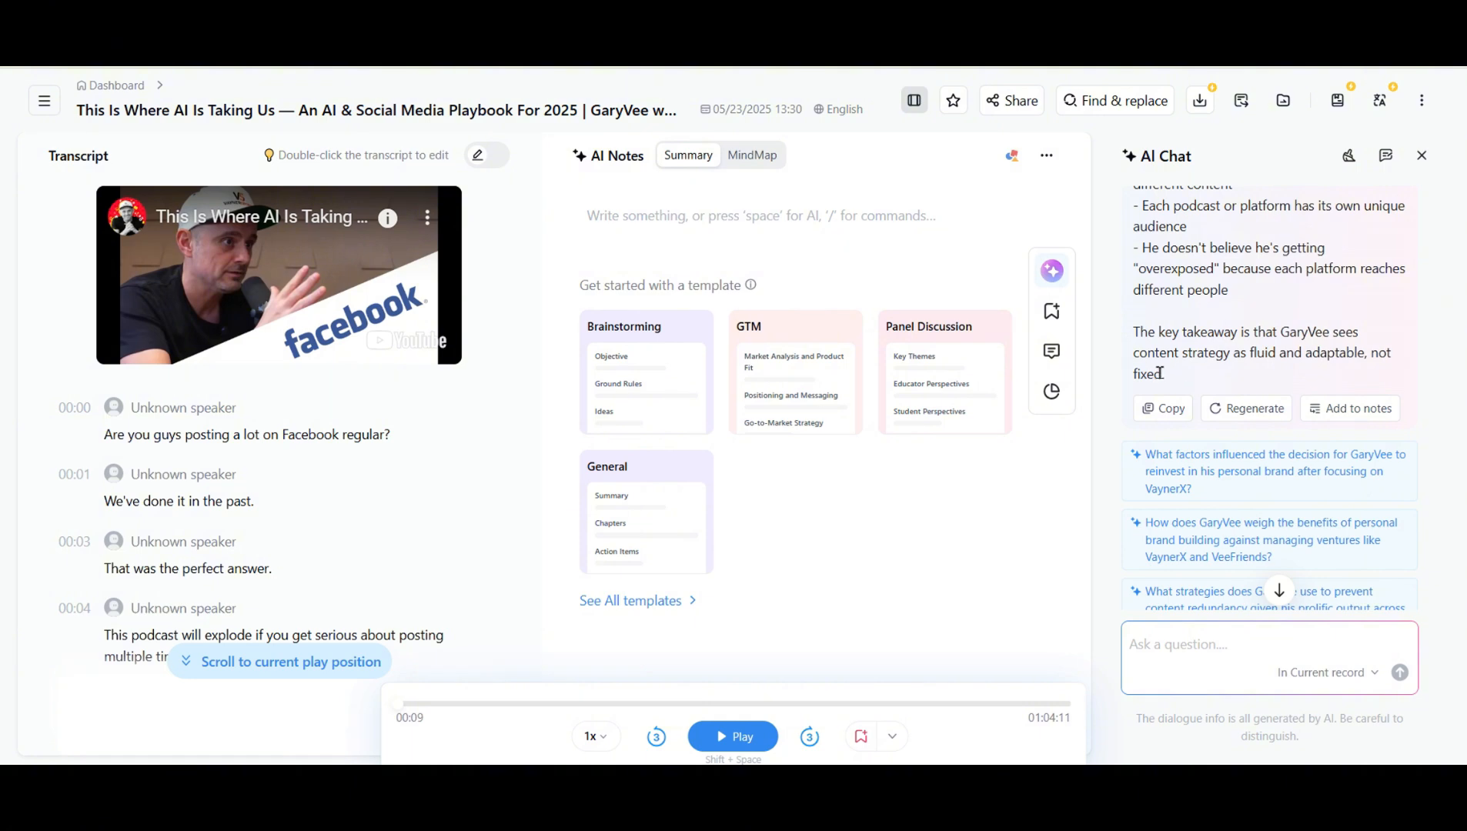
scroll(1160, 372, down, 1)
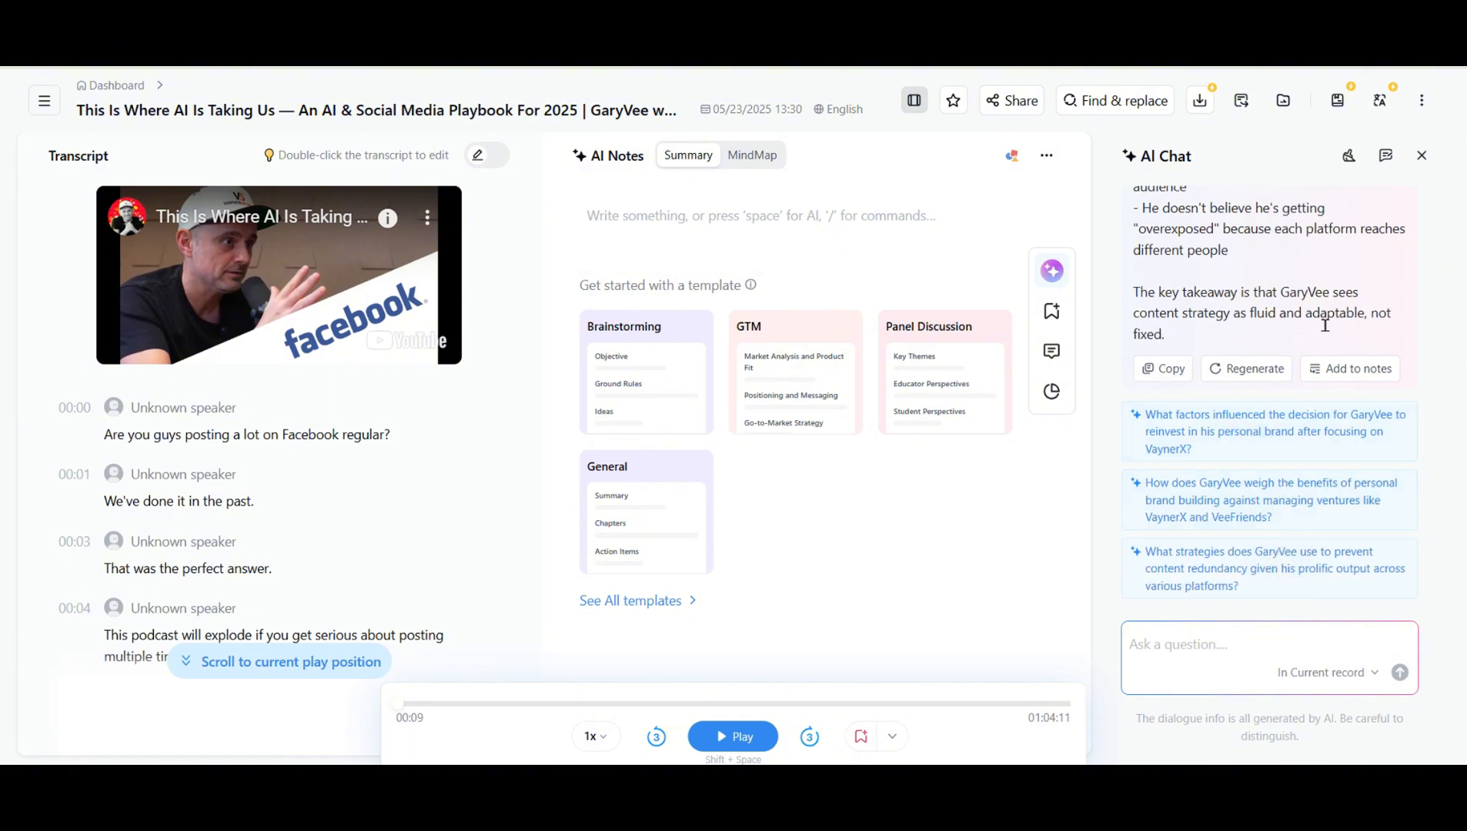
scroll(1211, 281, up, 5)
scroll(1212, 283, up, 11)
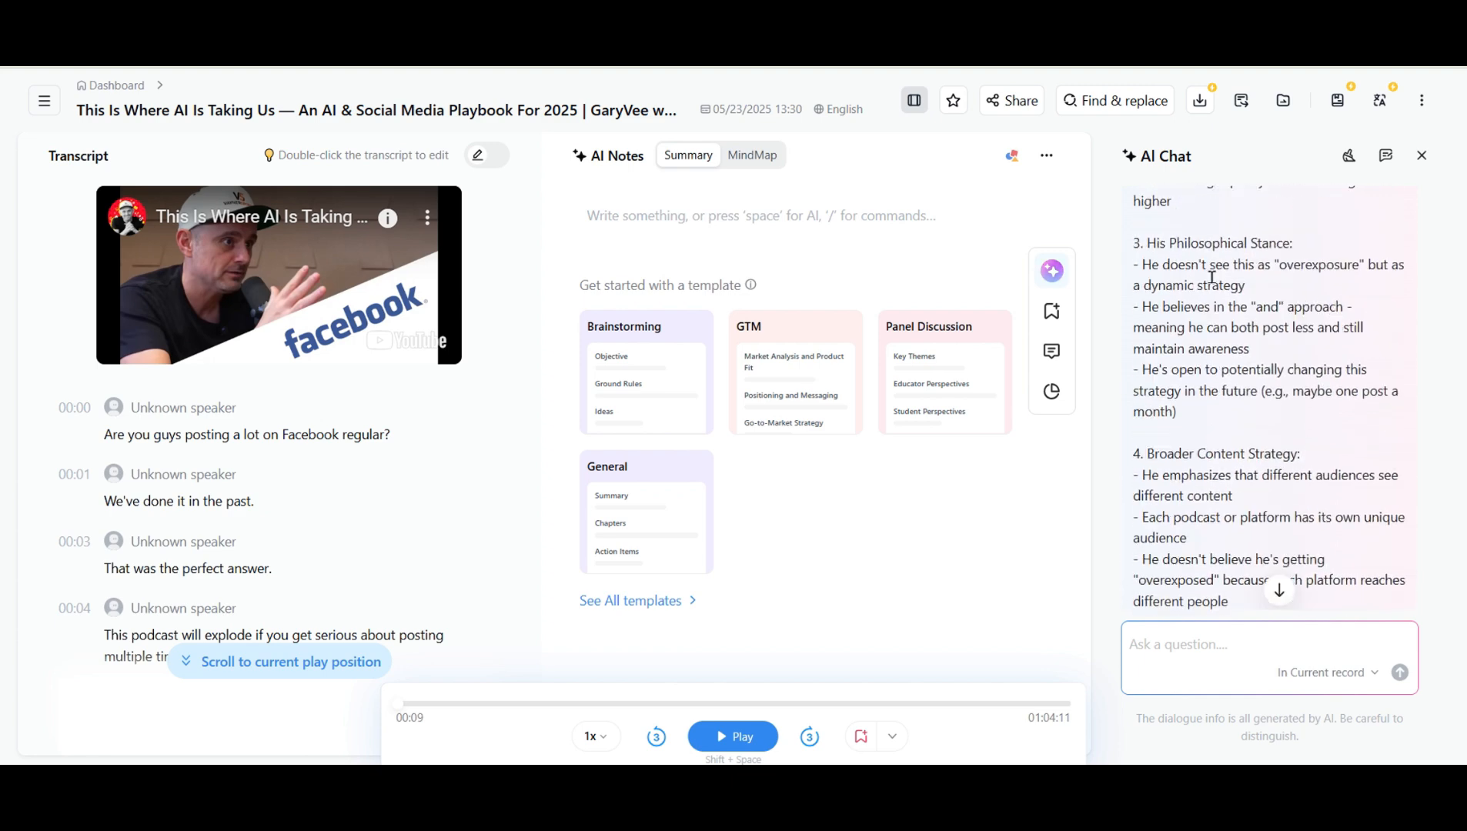
scroll(1211, 283, up, 3)
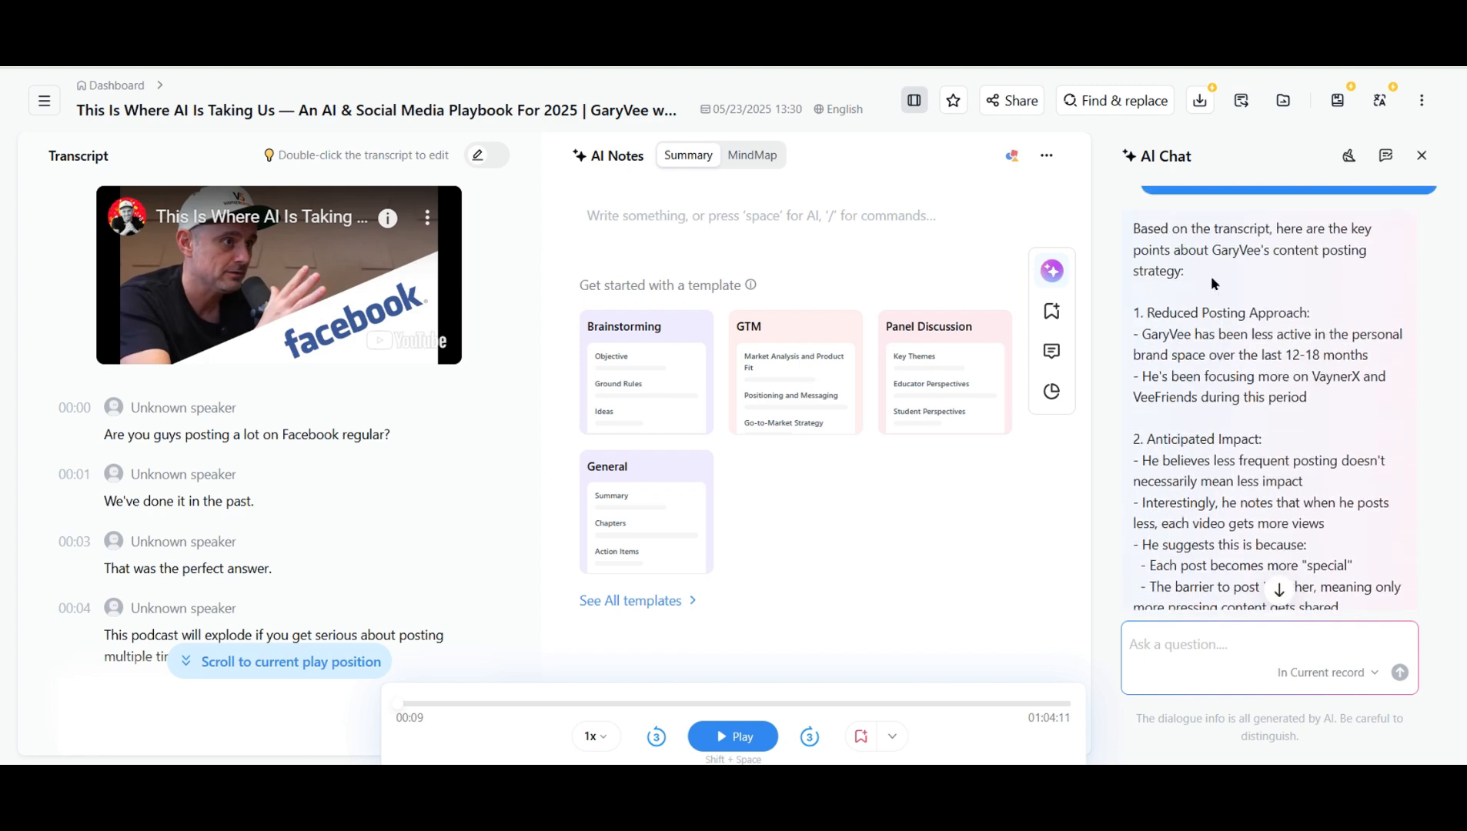
scroll(1211, 281, down, 9)
scroll(1211, 279, down, 8)
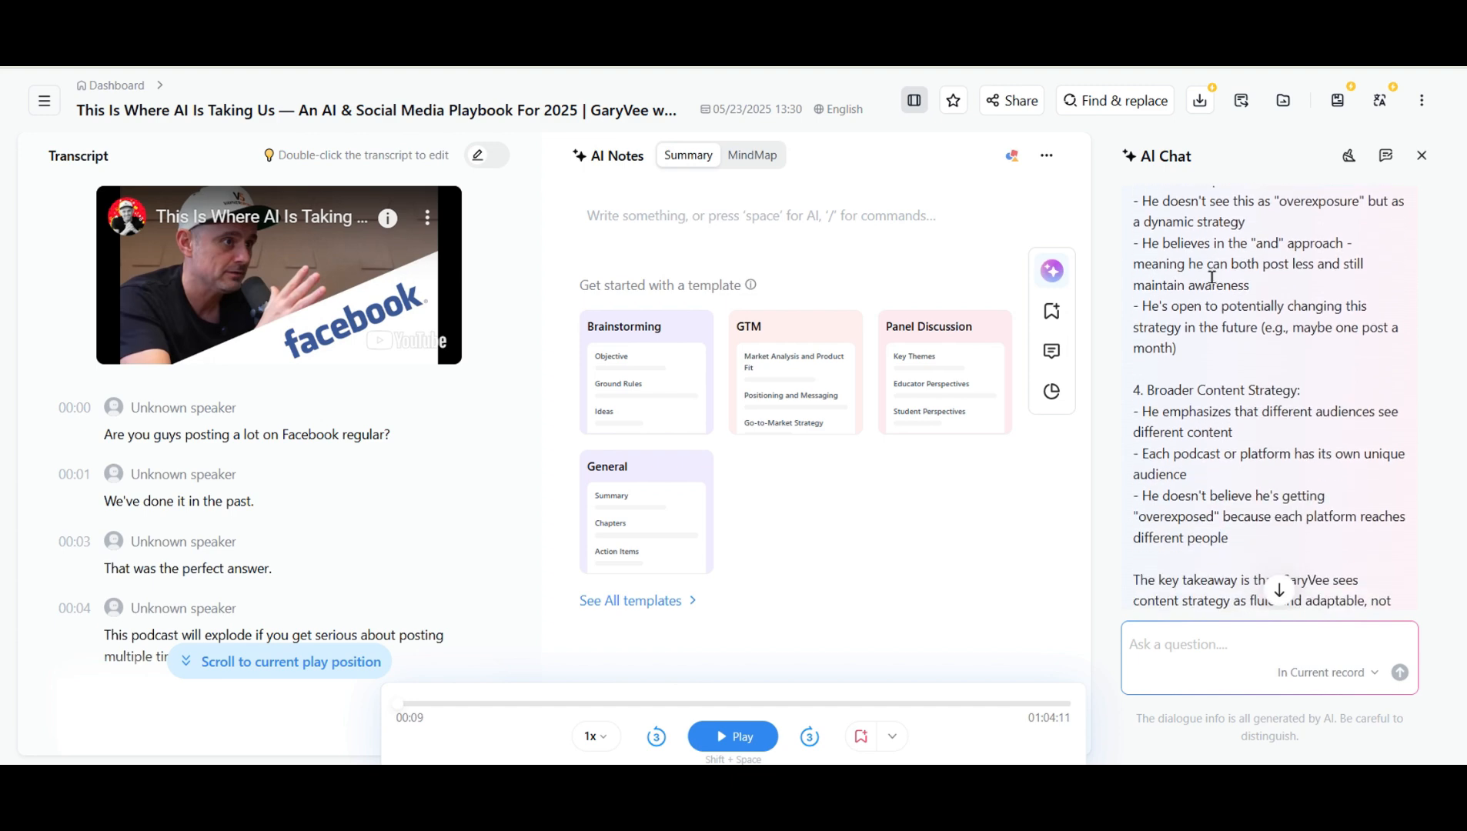
scroll(1211, 284, down, 3)
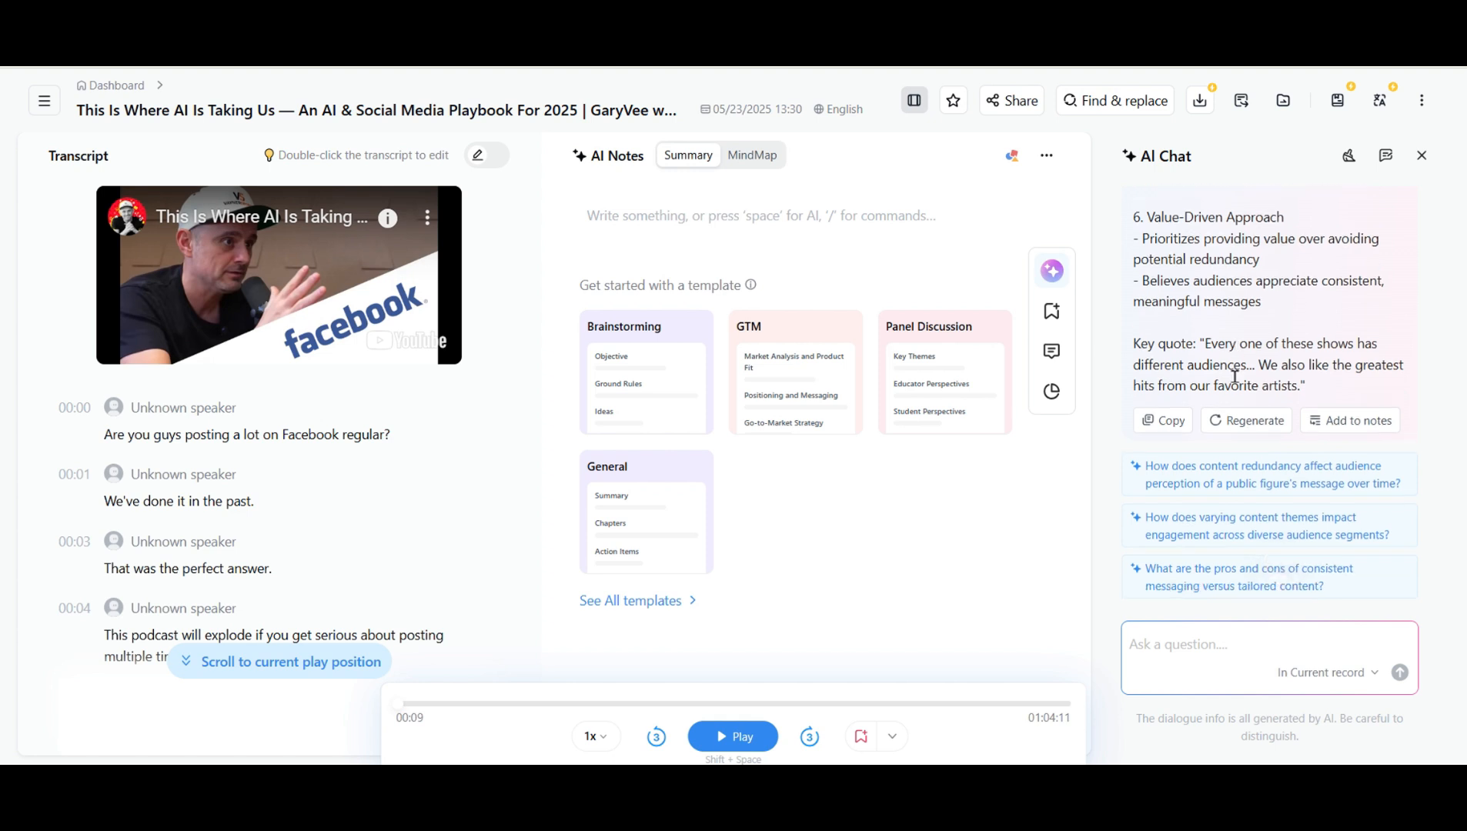
Ask AI Chat: "Please turn this into an engaging social media post in a human and genuine tone"
click(1213, 646)
text(Ples)
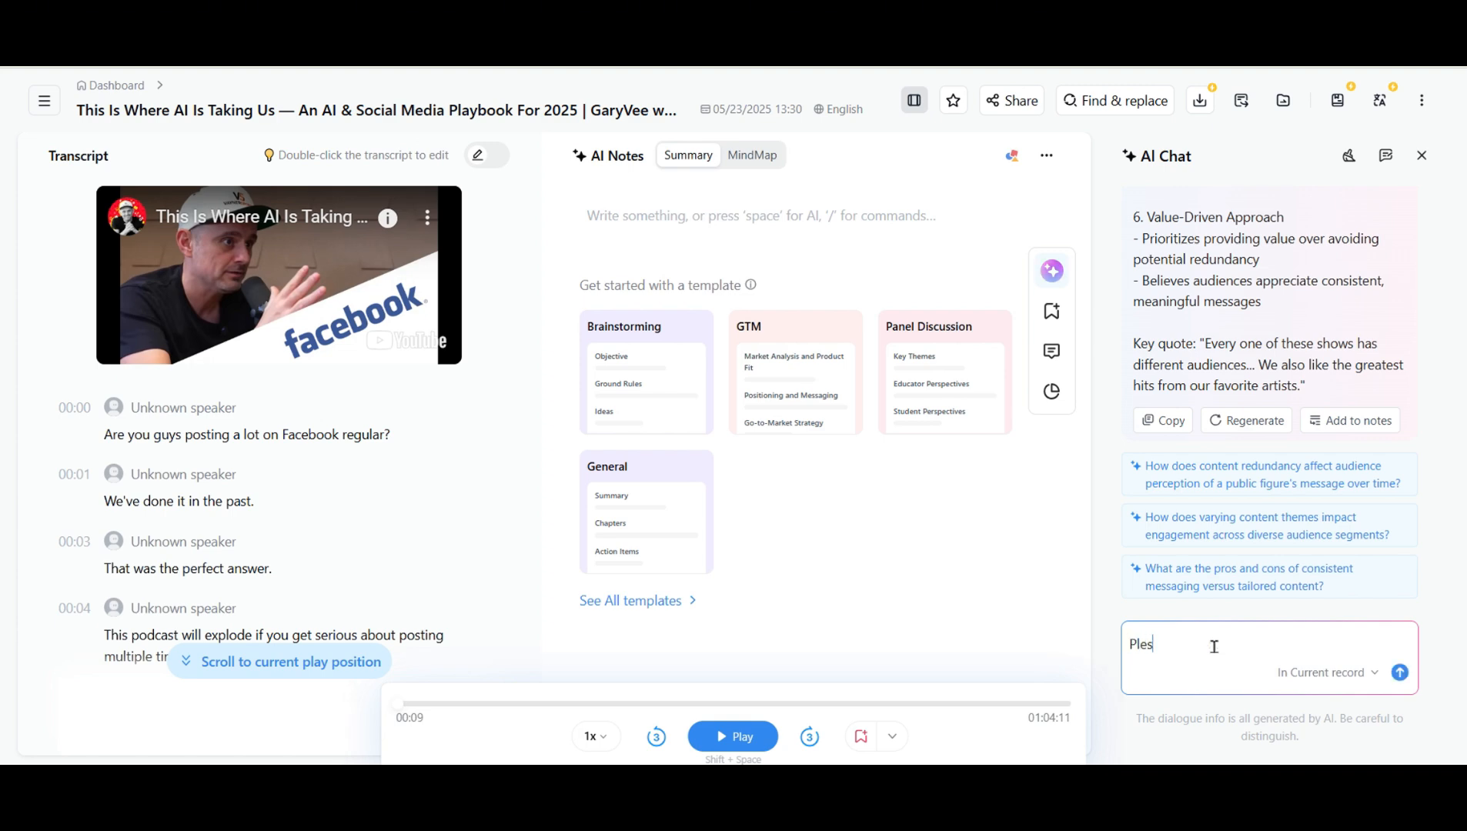
key(BackSpace)
text(ase turn this into an en)
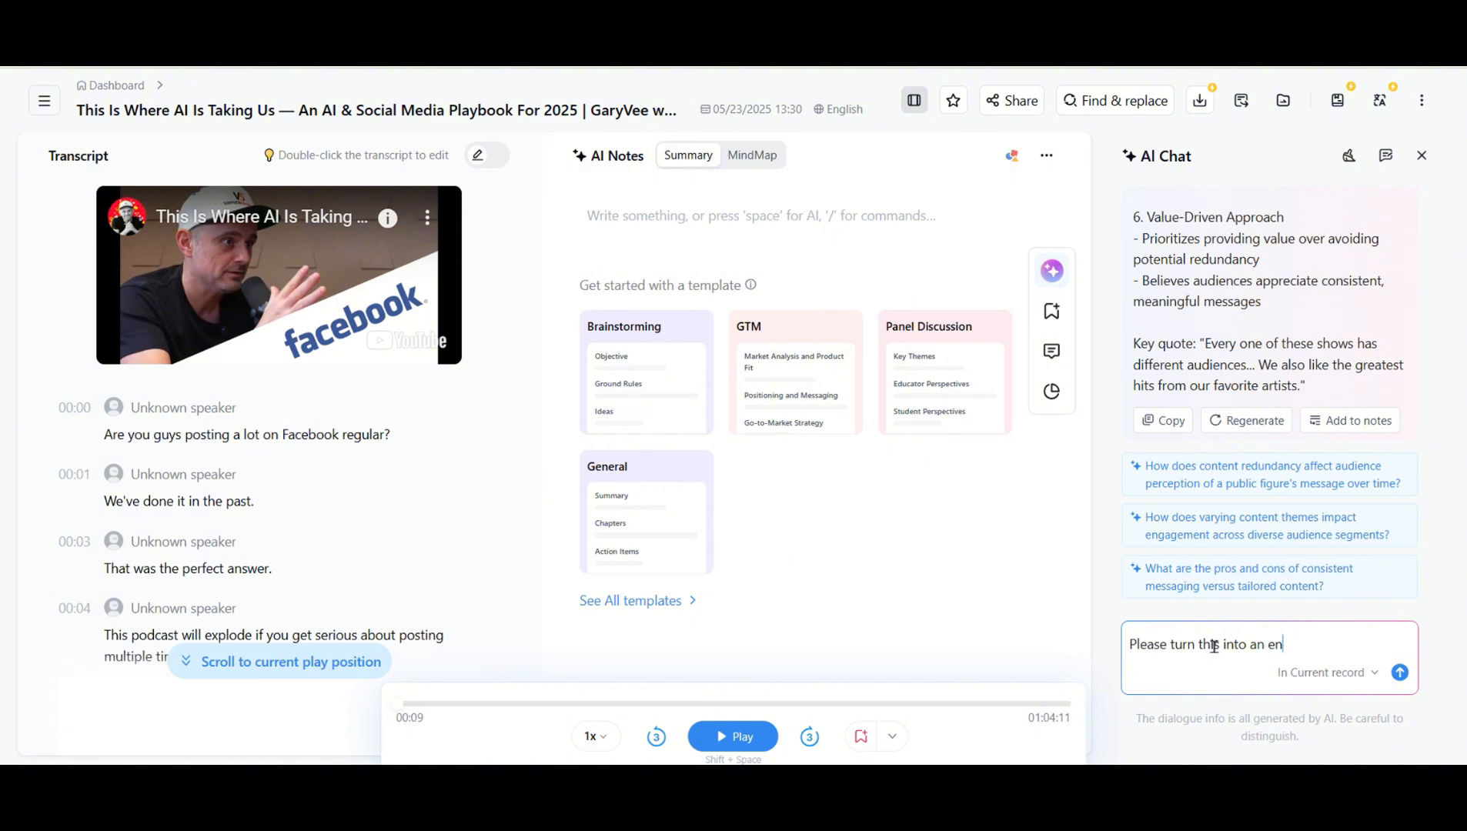
text(gaging social media post )
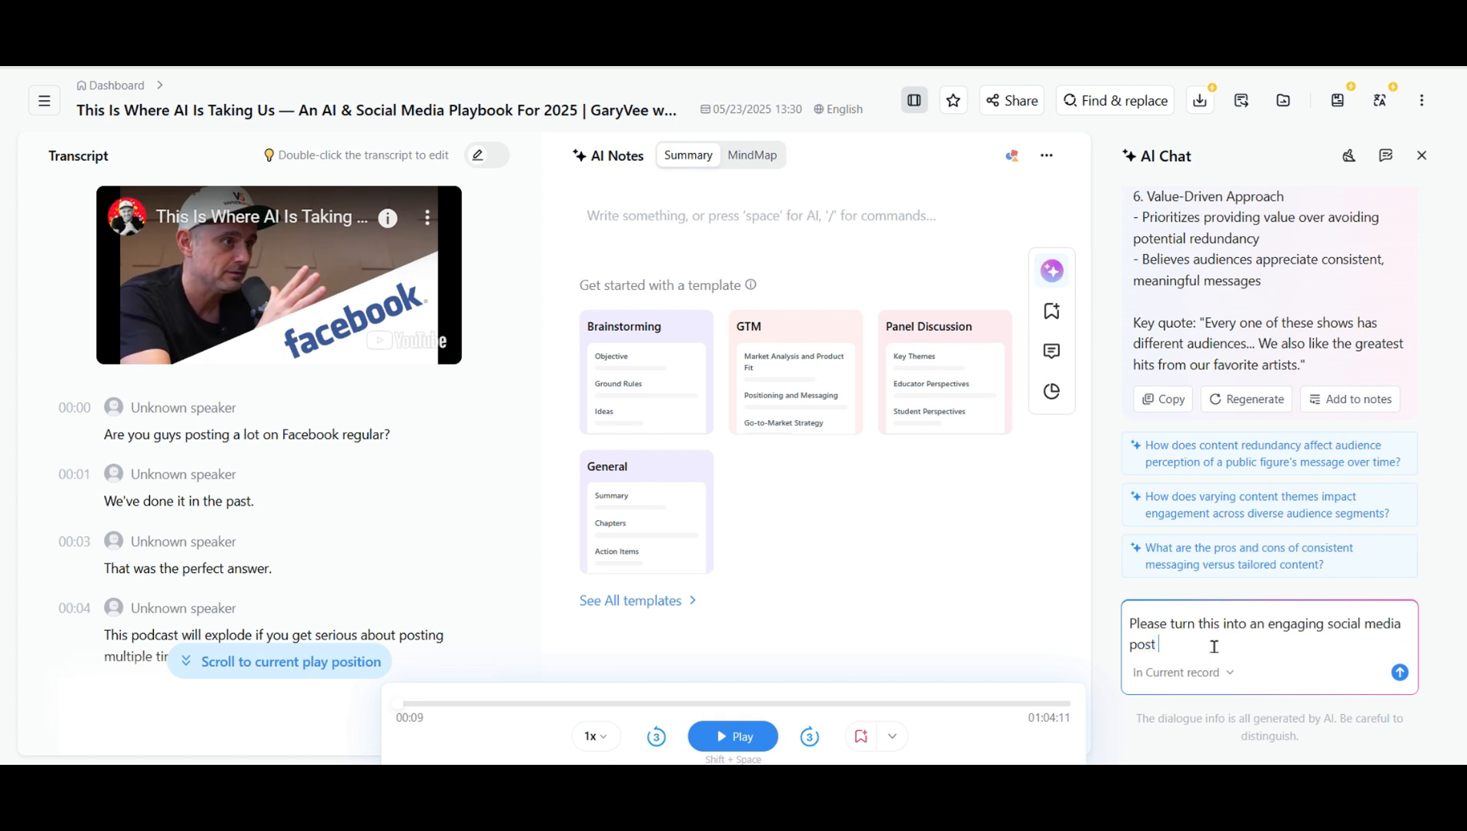
text(in a human and genuine tone)
click(1398, 673)
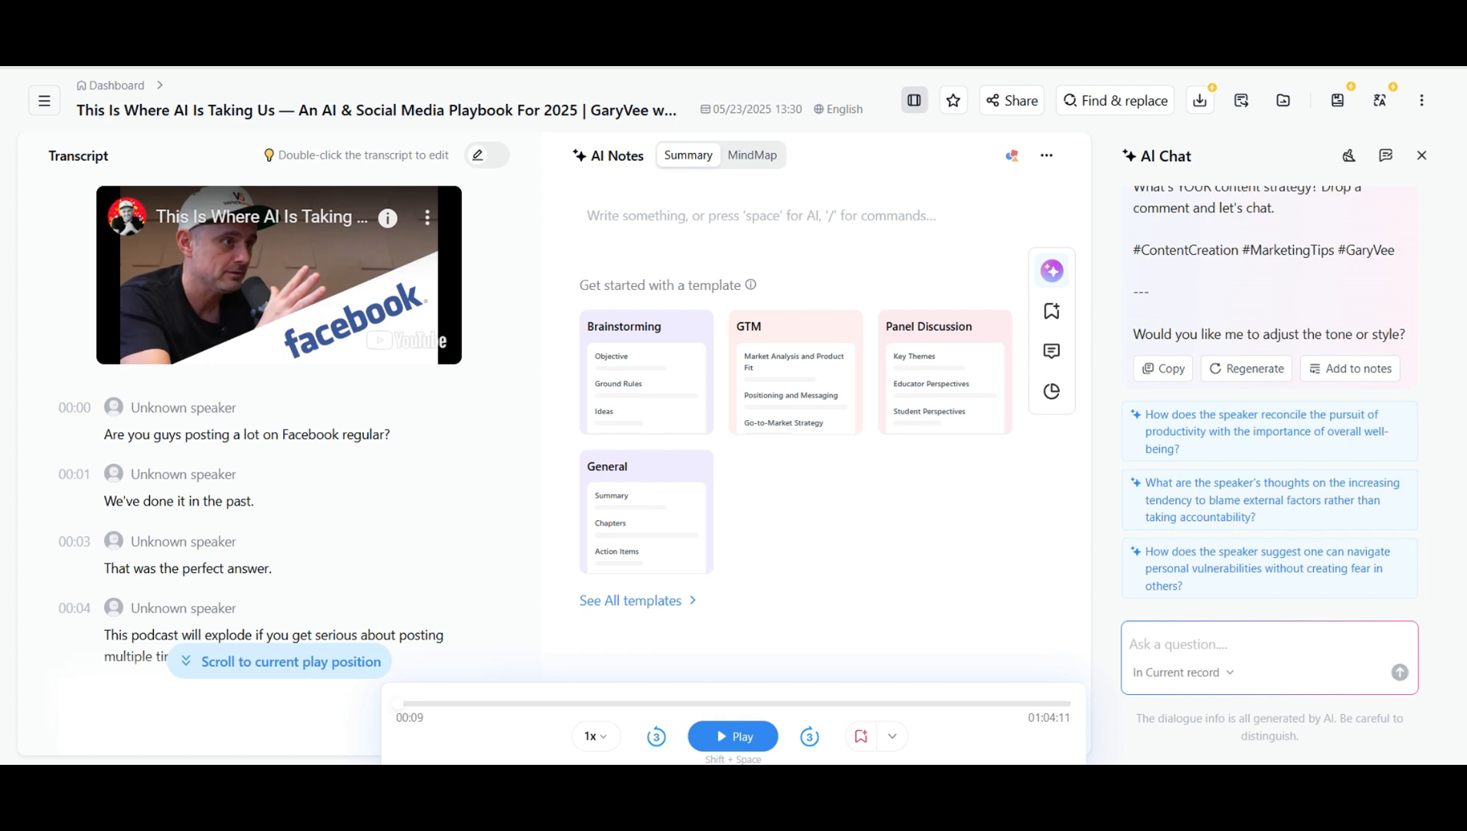
Review the social media post drafted by AI Chat, reading it from its beginning
scroll(1270, 465, up, 2)
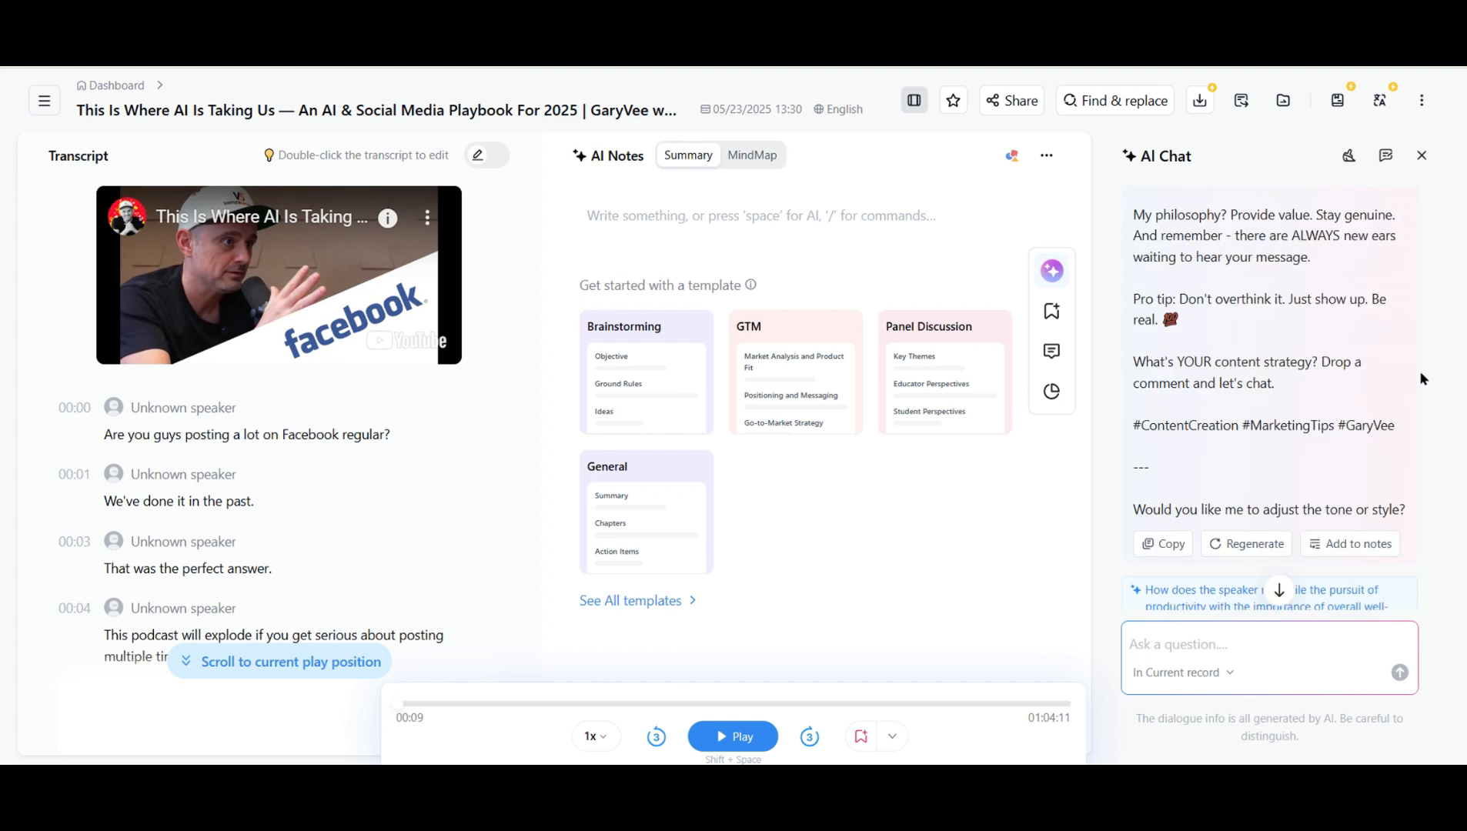
scroll(1409, 382, up, 4)
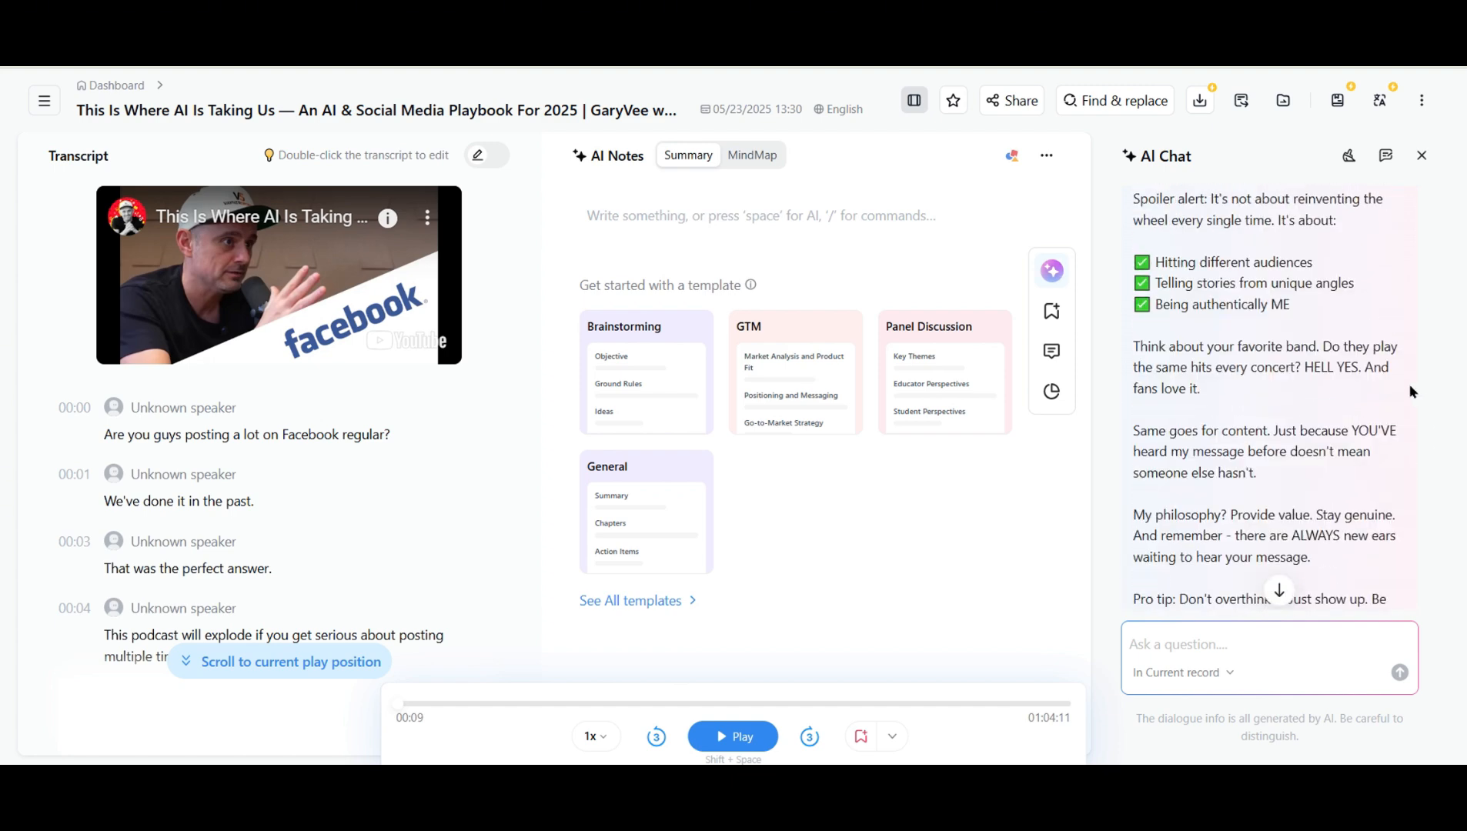
scroll(1408, 383, up, 3)
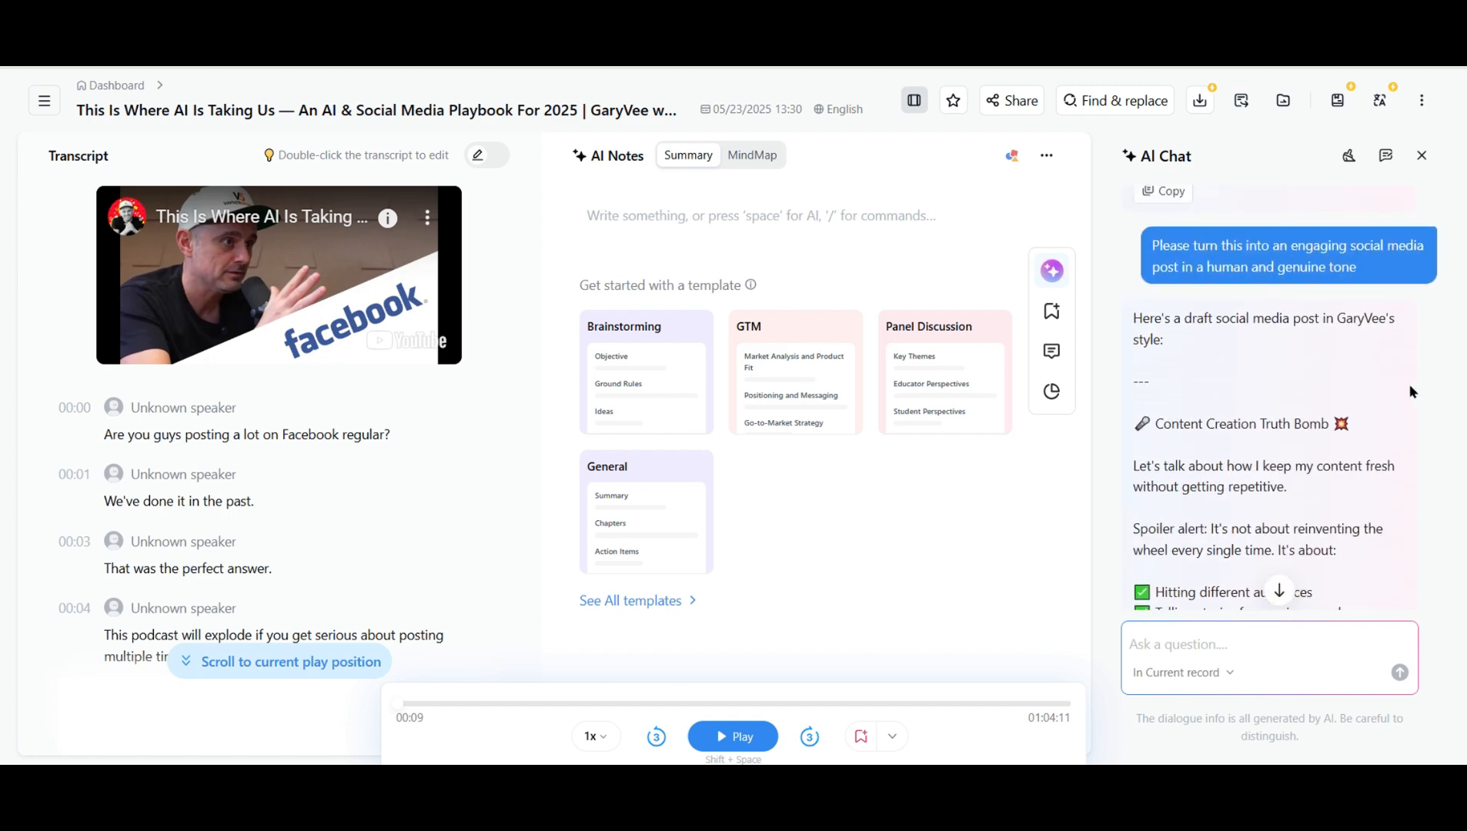
scroll(1410, 387, down, 2)
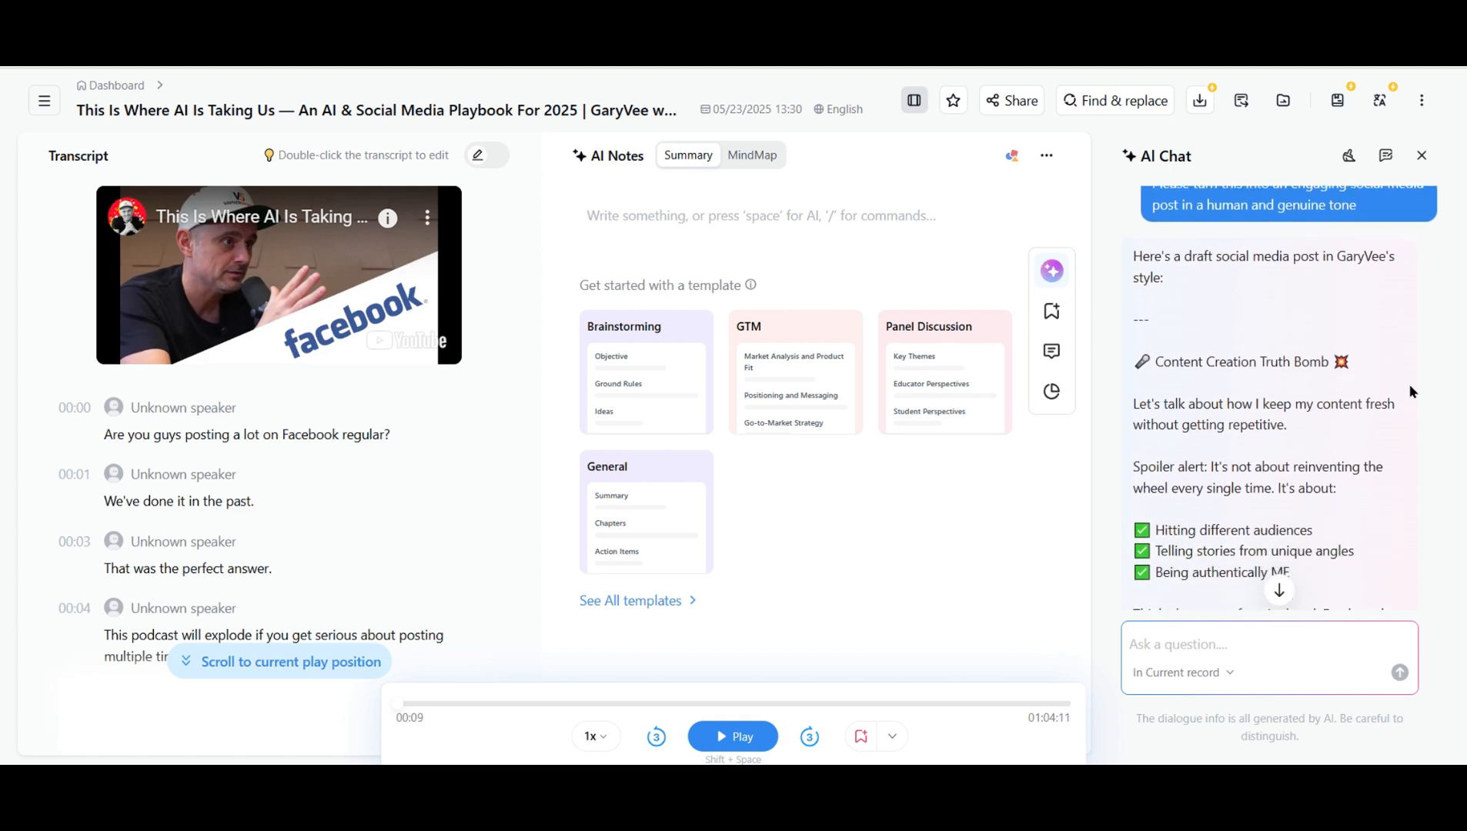
scroll(1410, 389, down, 2)
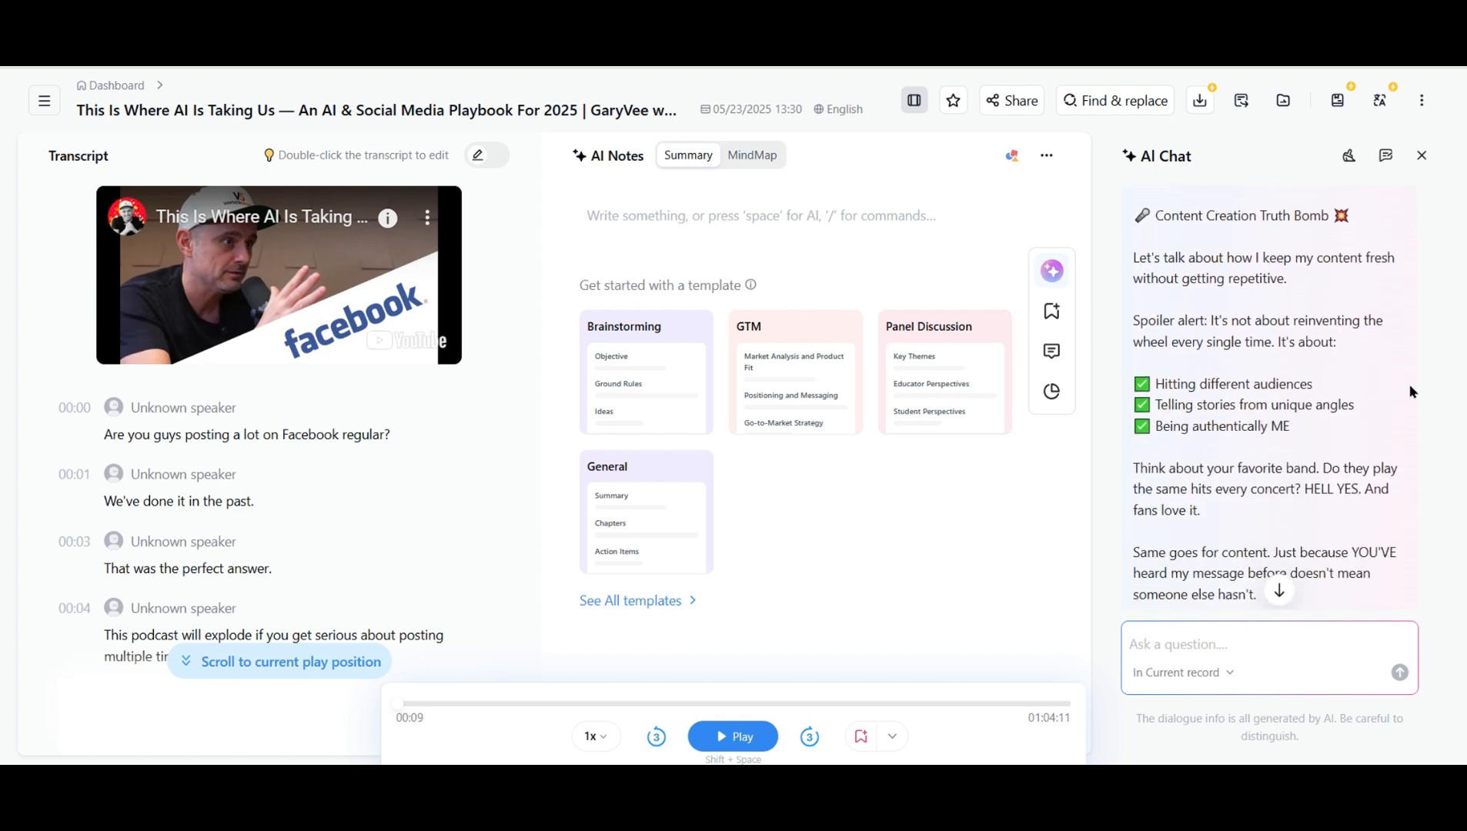
scroll(1408, 391, down, 1)
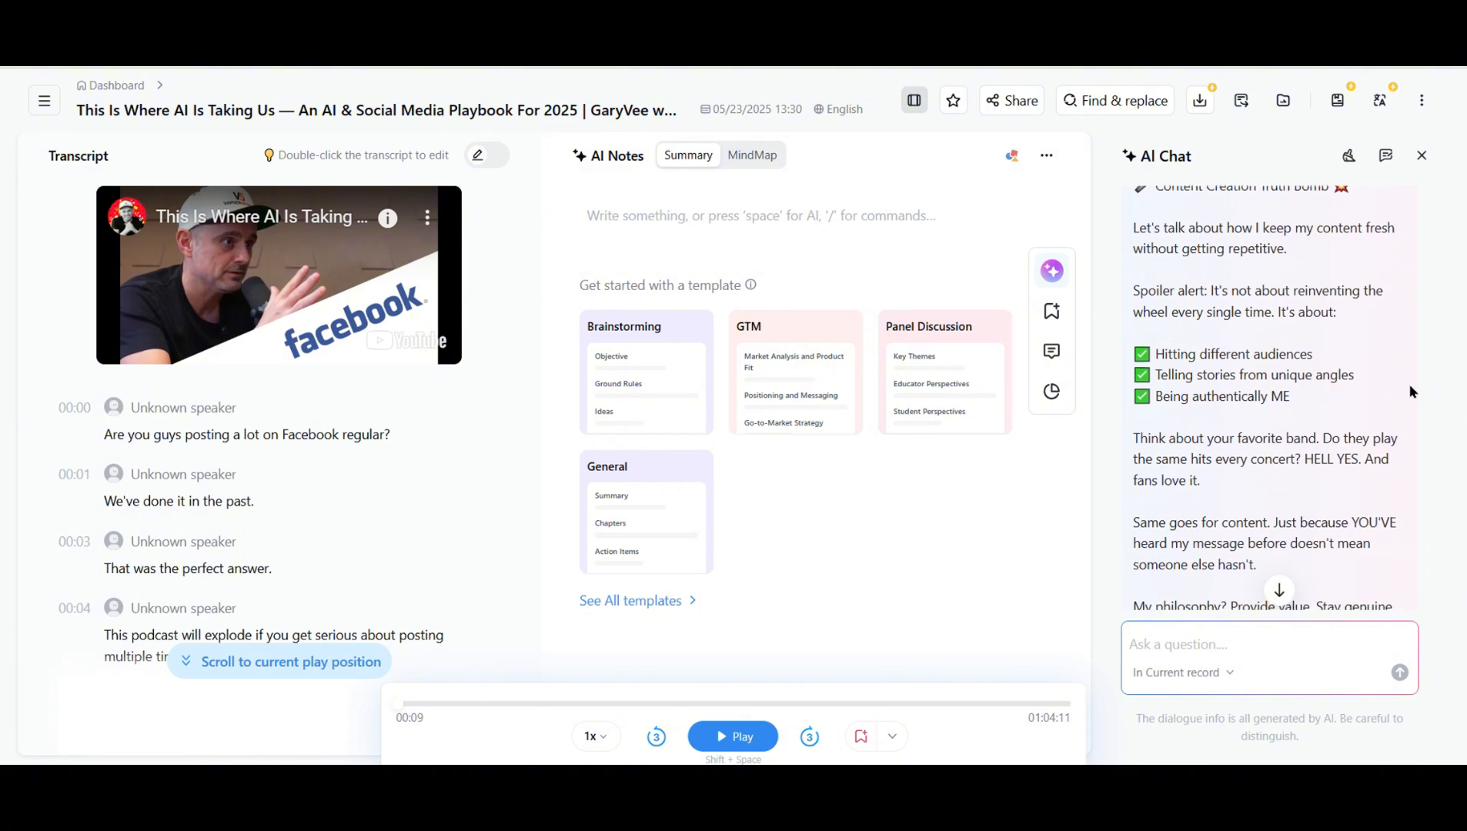
scroll(1410, 389, down, 2)
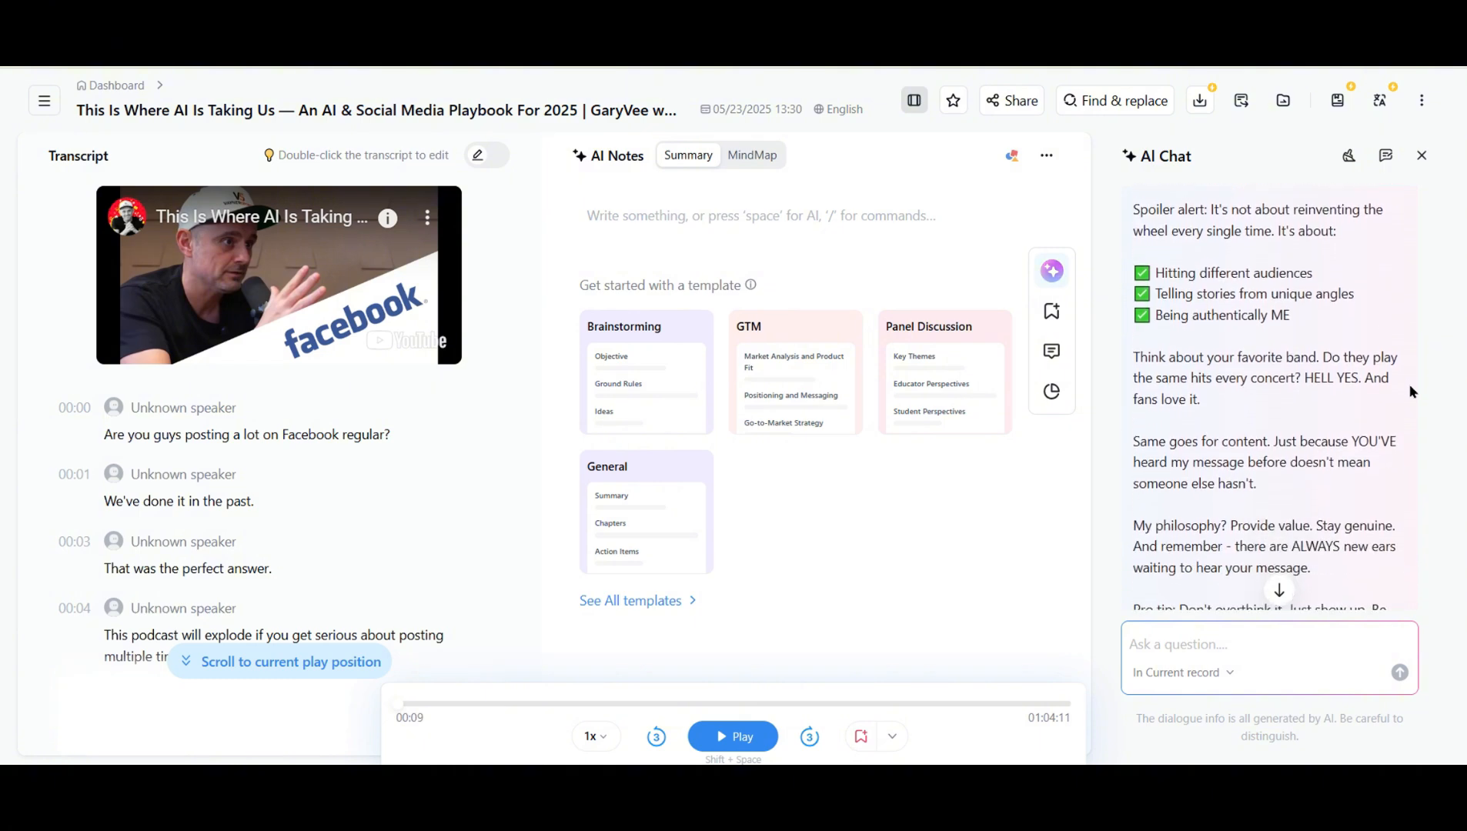
Review the rest of the drafted social media post, including its pro tip, closing question and hashtags
scroll(1410, 389, down, 1)
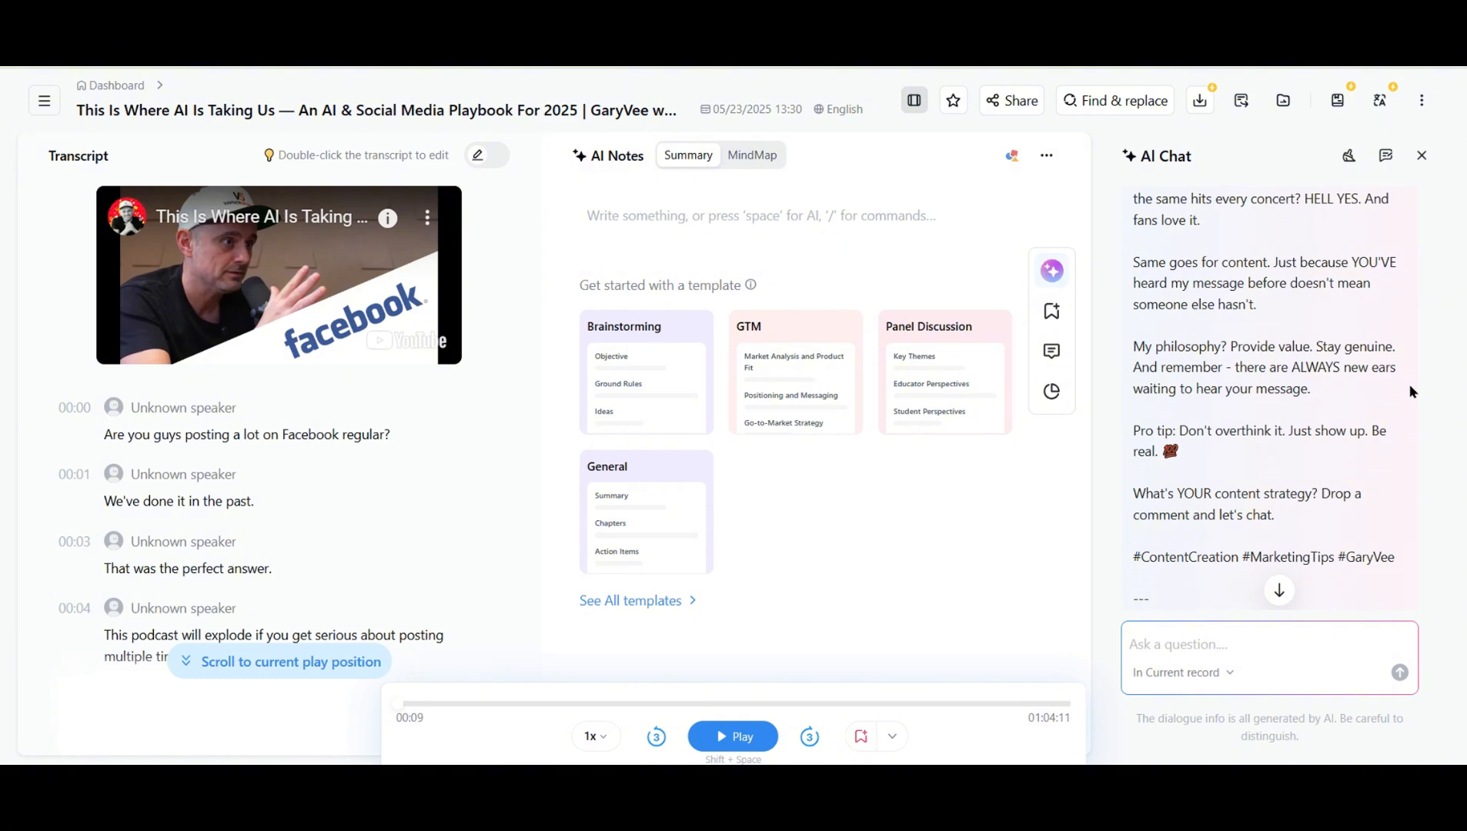
scroll(1408, 391, up, 2)
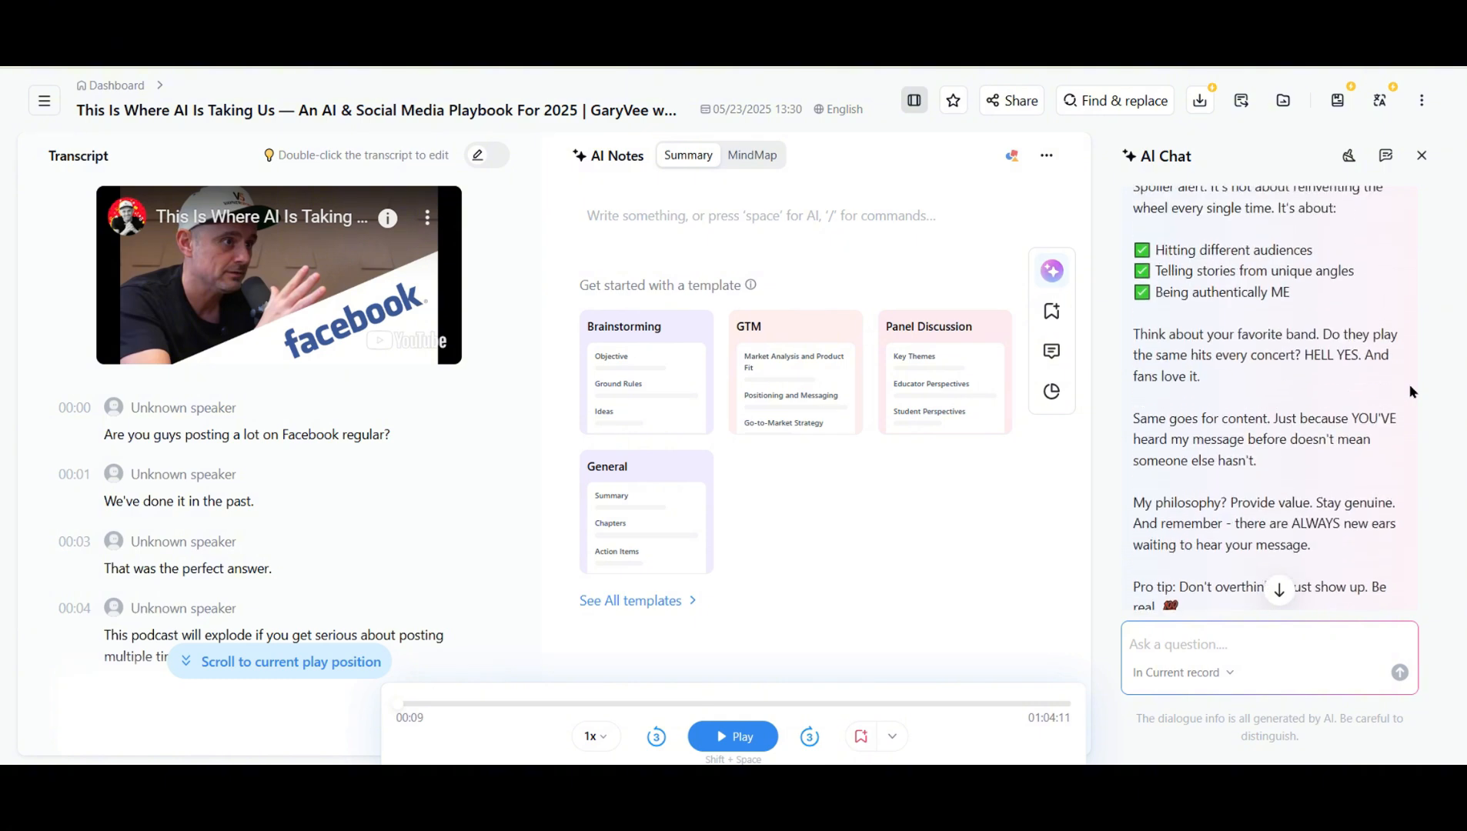
scroll(1411, 391, up, 1)
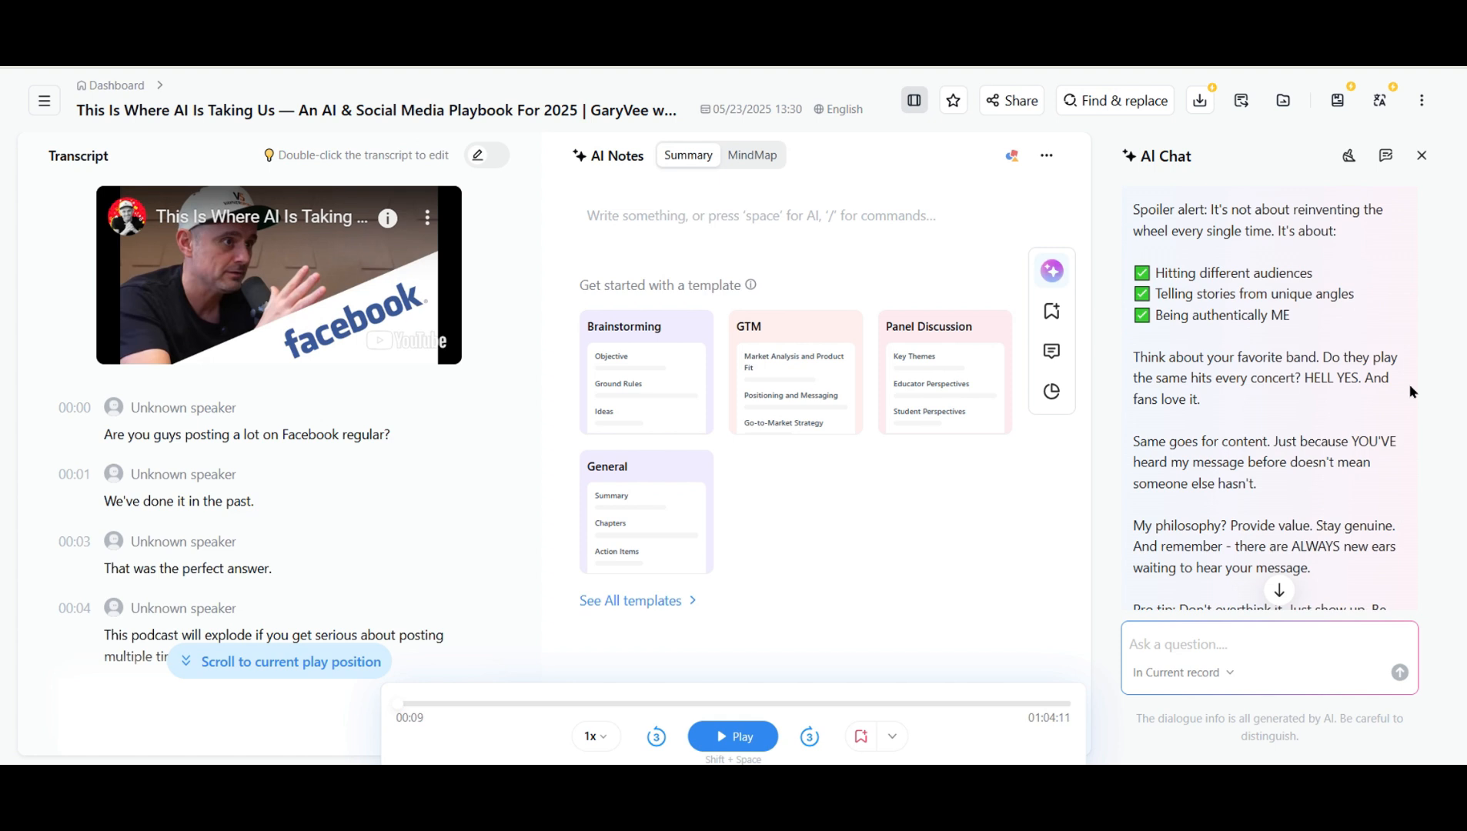
scroll(1409, 388, up, 1)
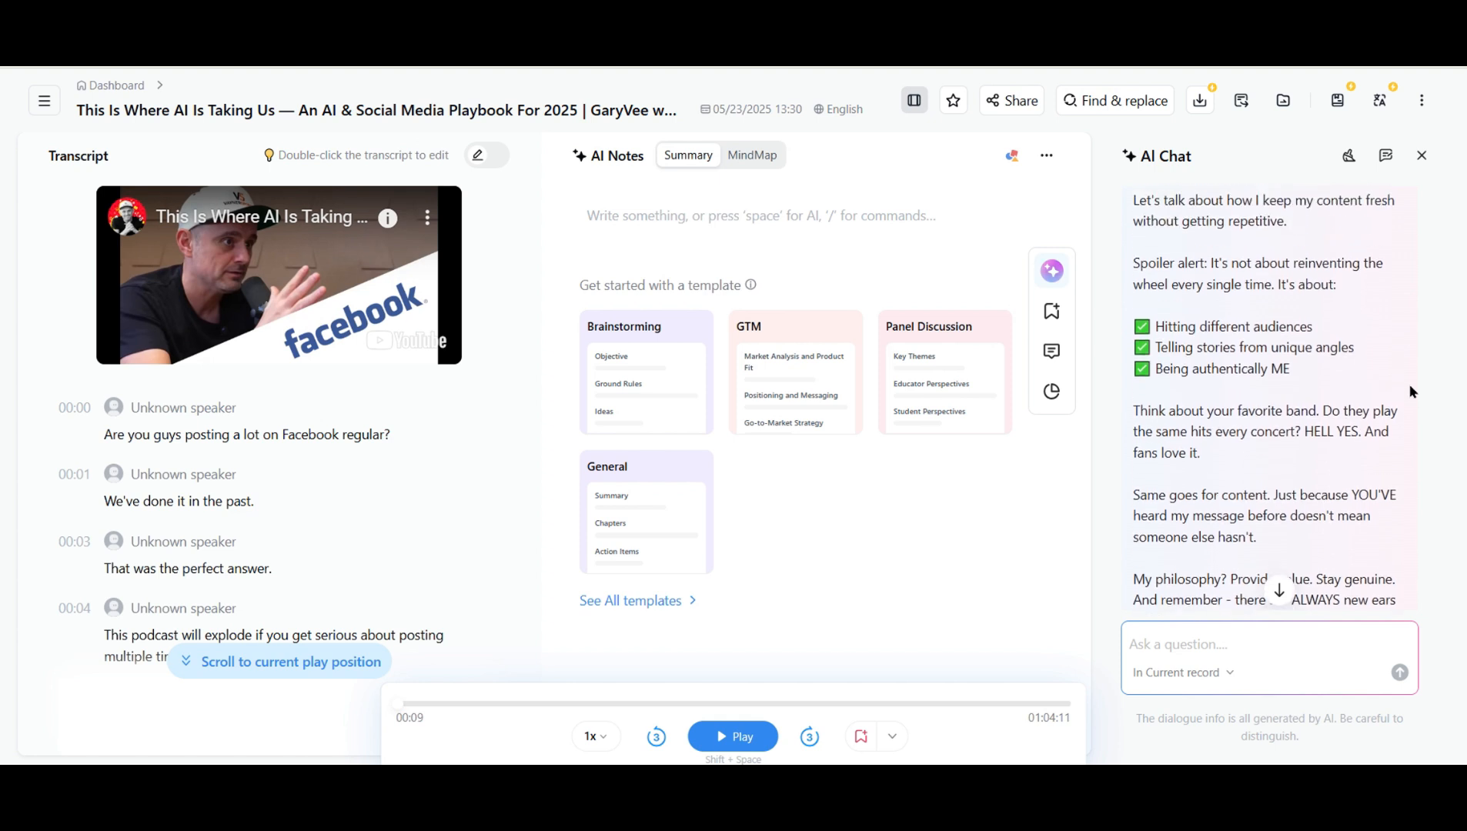
scroll(1409, 382, up, 2)
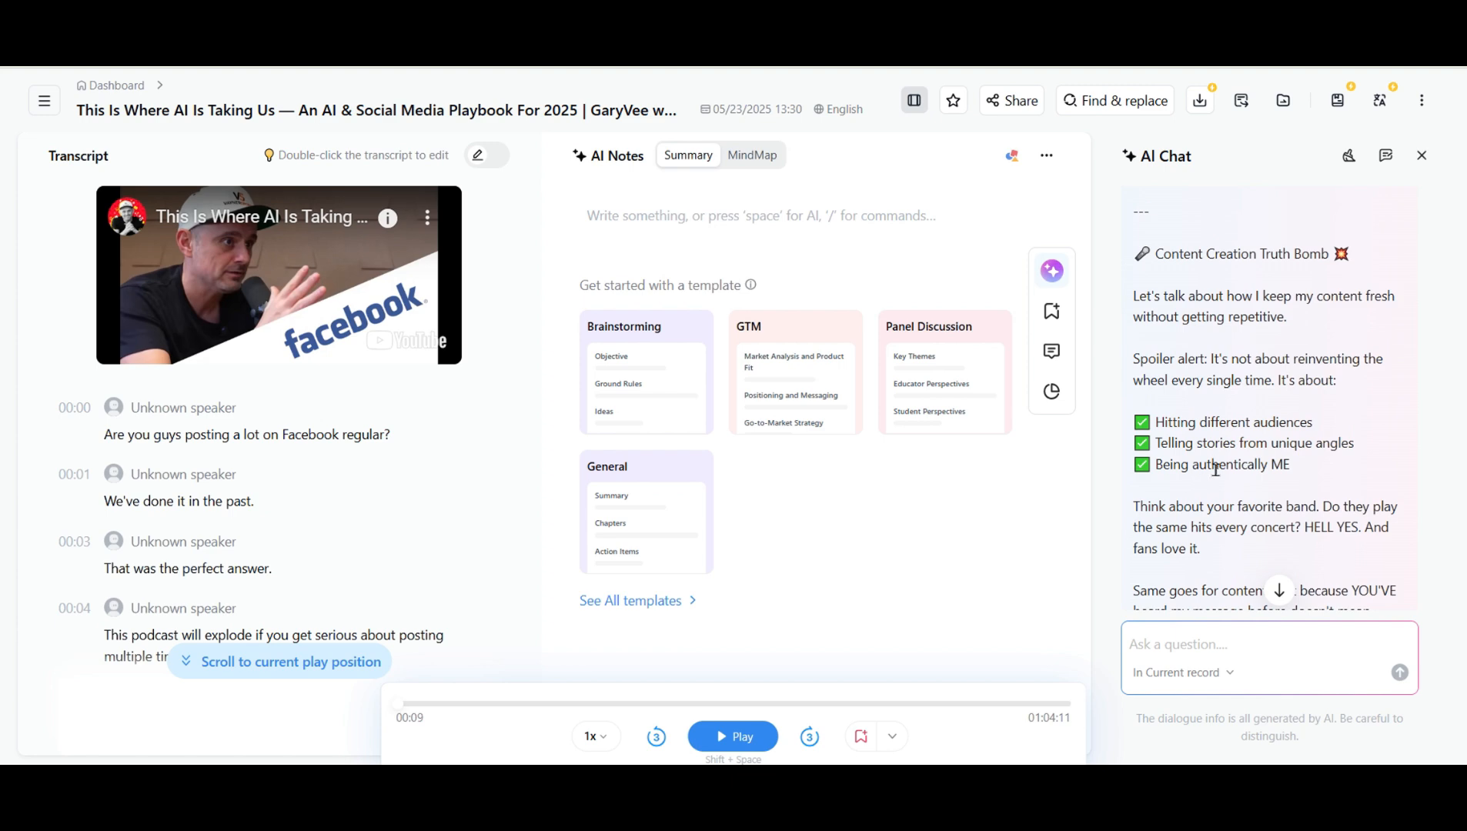
scroll(1306, 485, down, 6)
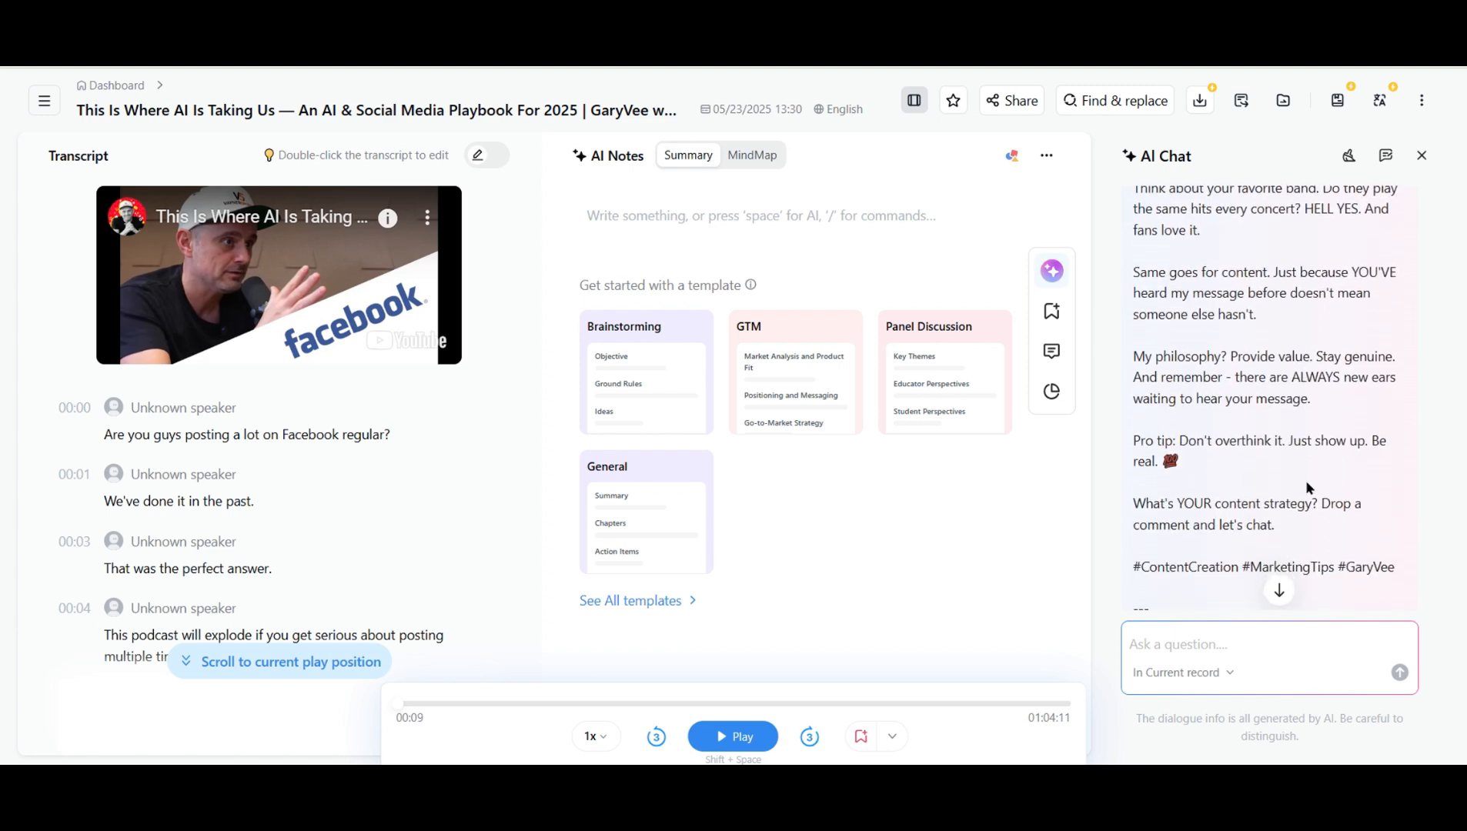
scroll(1305, 480, down, 1)
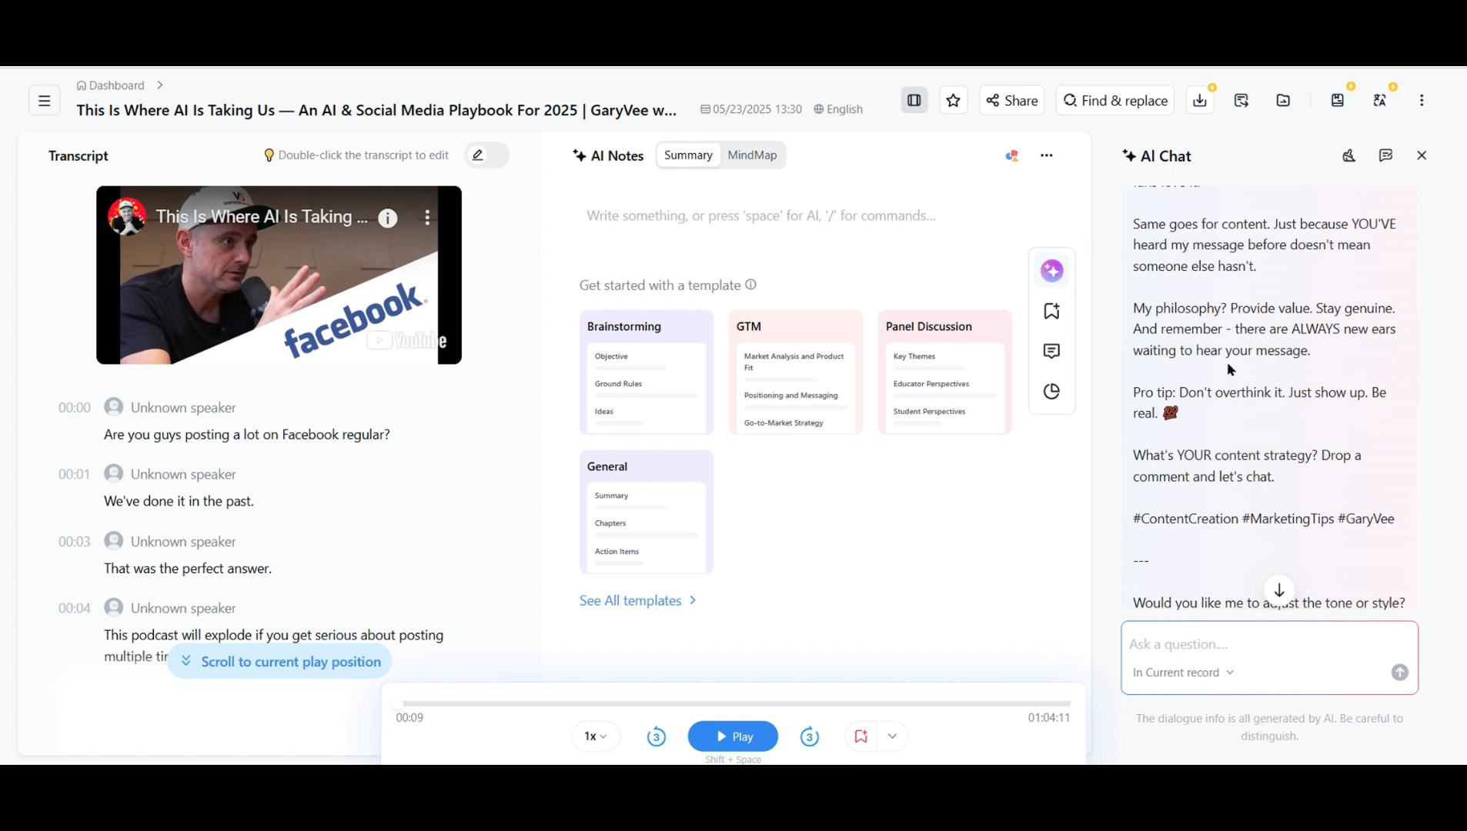
scroll(1265, 408, down, 1)
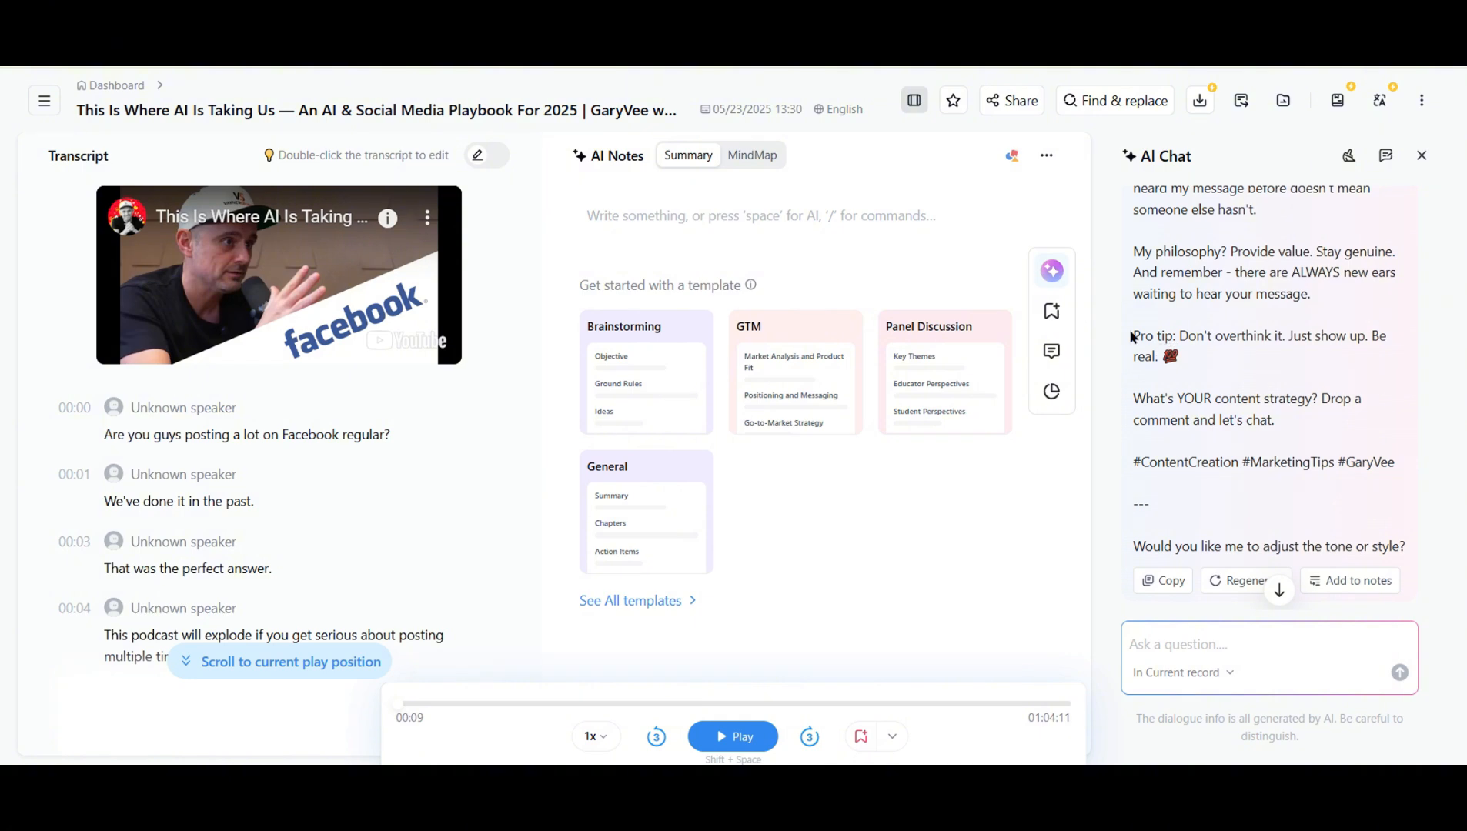
drag(1140, 337, 1195, 369)
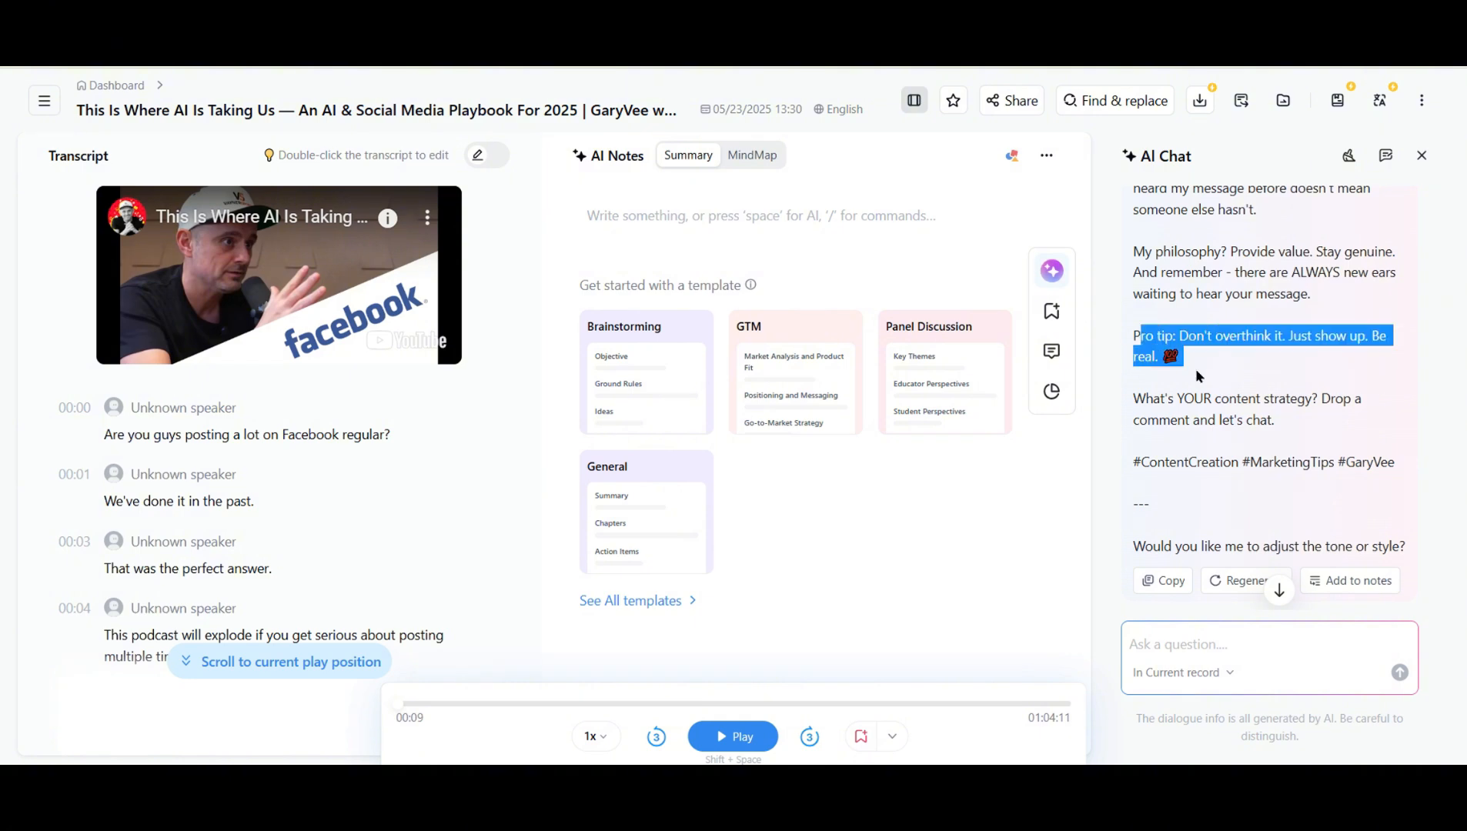
click(1134, 344)
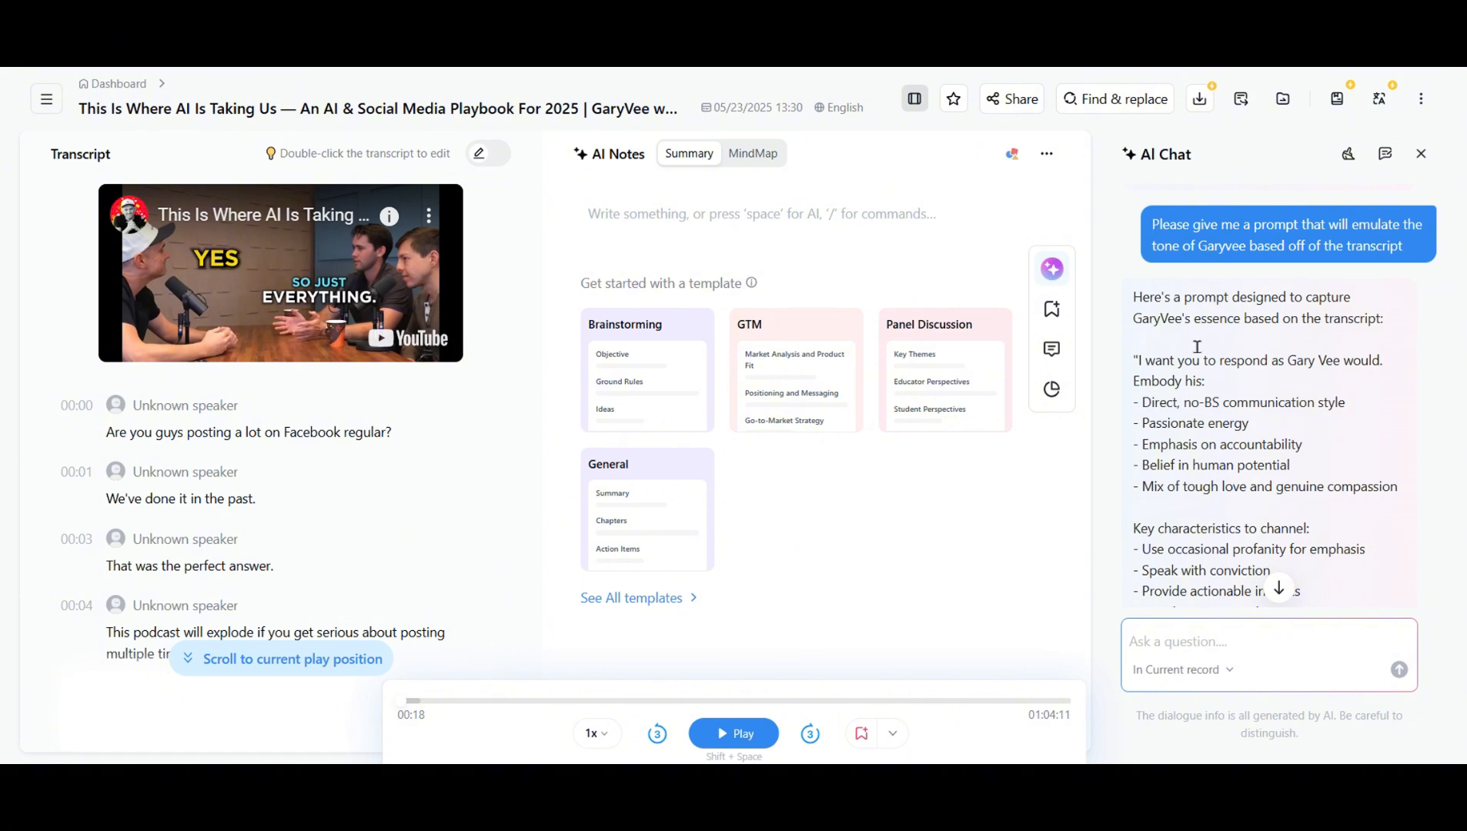
Read AI Chat's prompt for emulating GaryVee's tone, from the traits to embody through the potential prompt formats
scroll(1194, 355, down, 2)
scroll(1194, 355, down, 2)
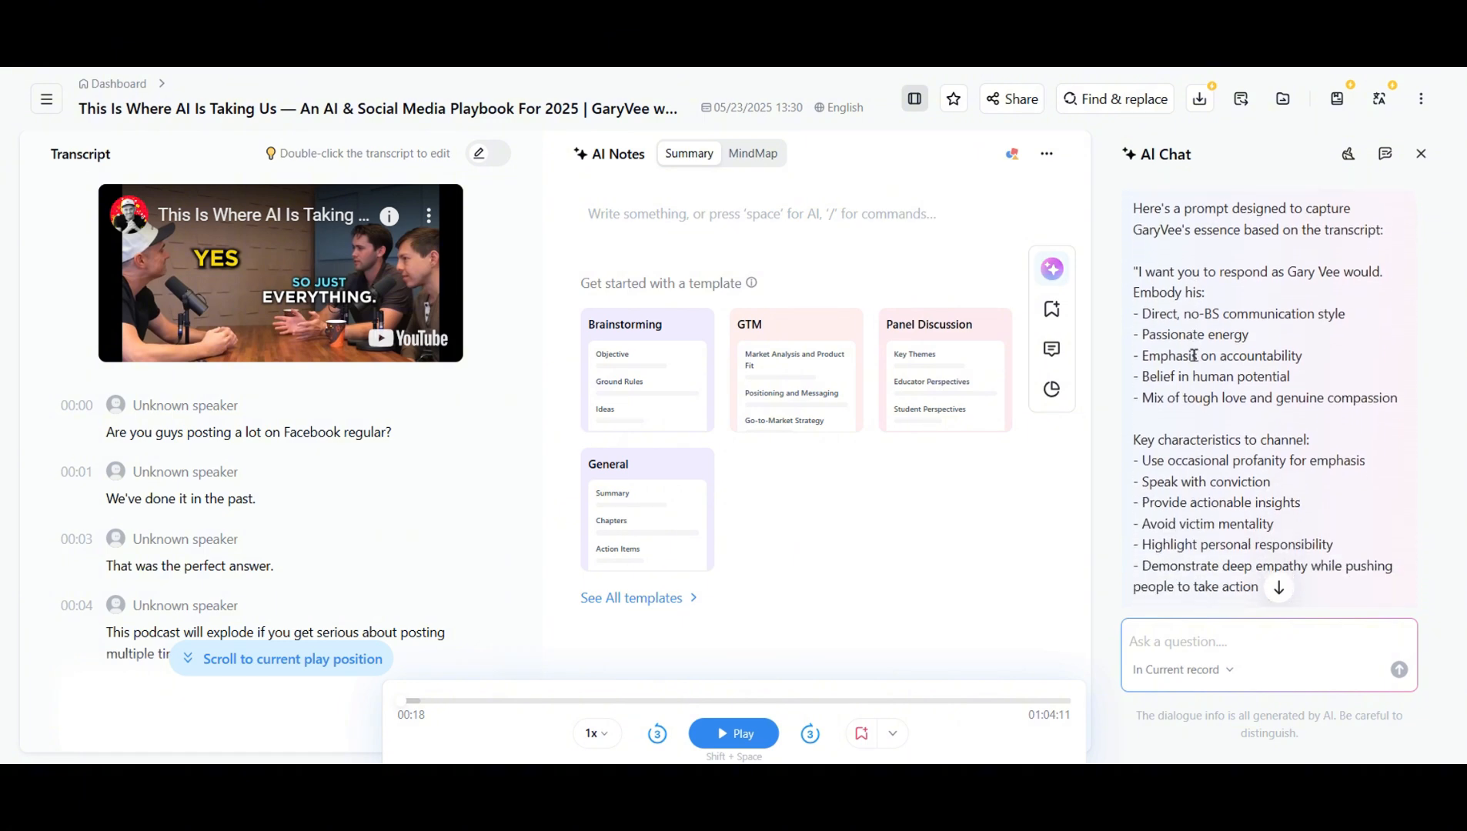
scroll(1196, 362, down, 2)
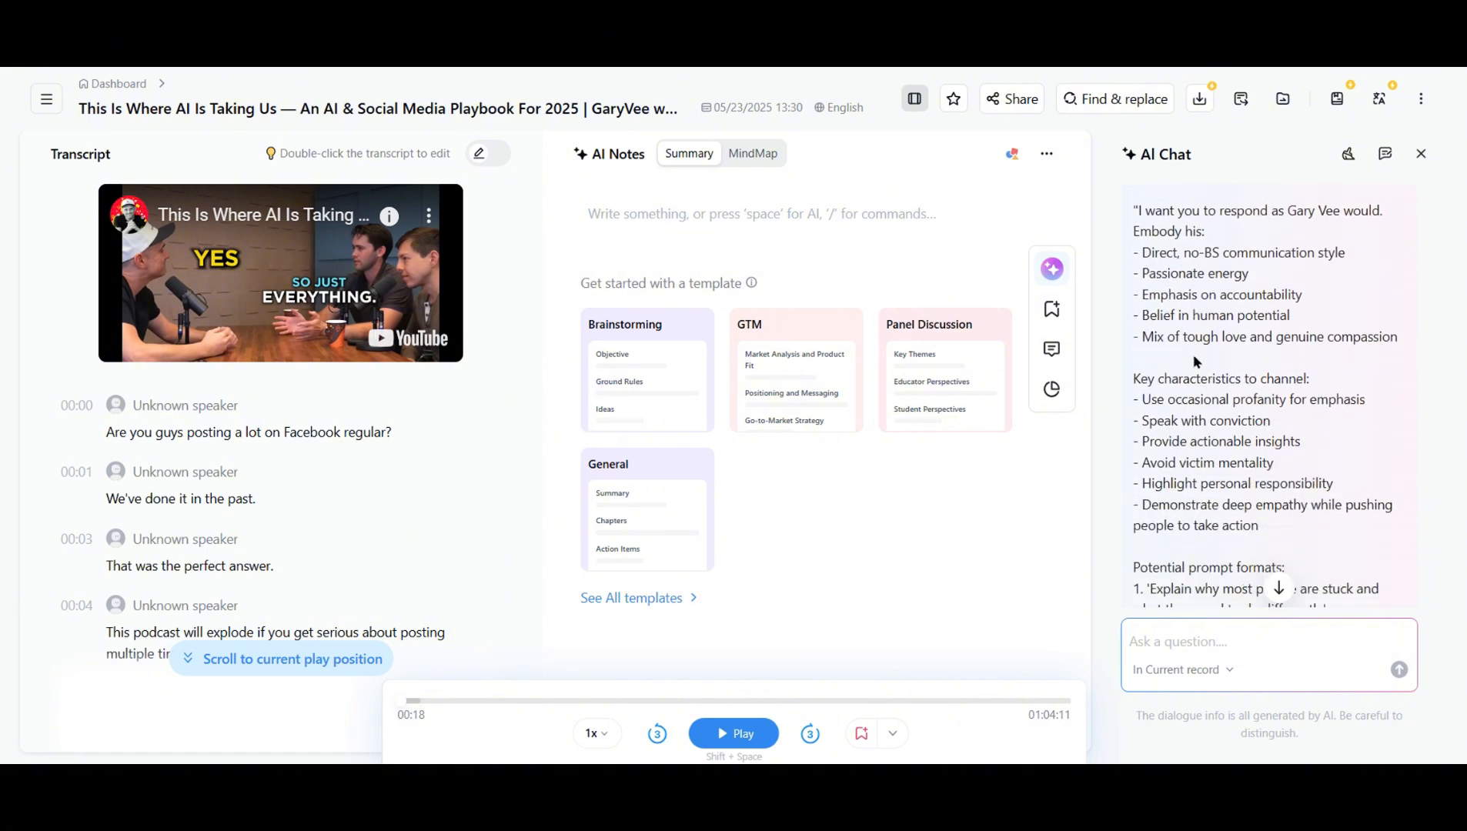
scroll(1195, 362, up, 2)
scroll(1195, 361, down, 3)
scroll(1193, 355, down, 1)
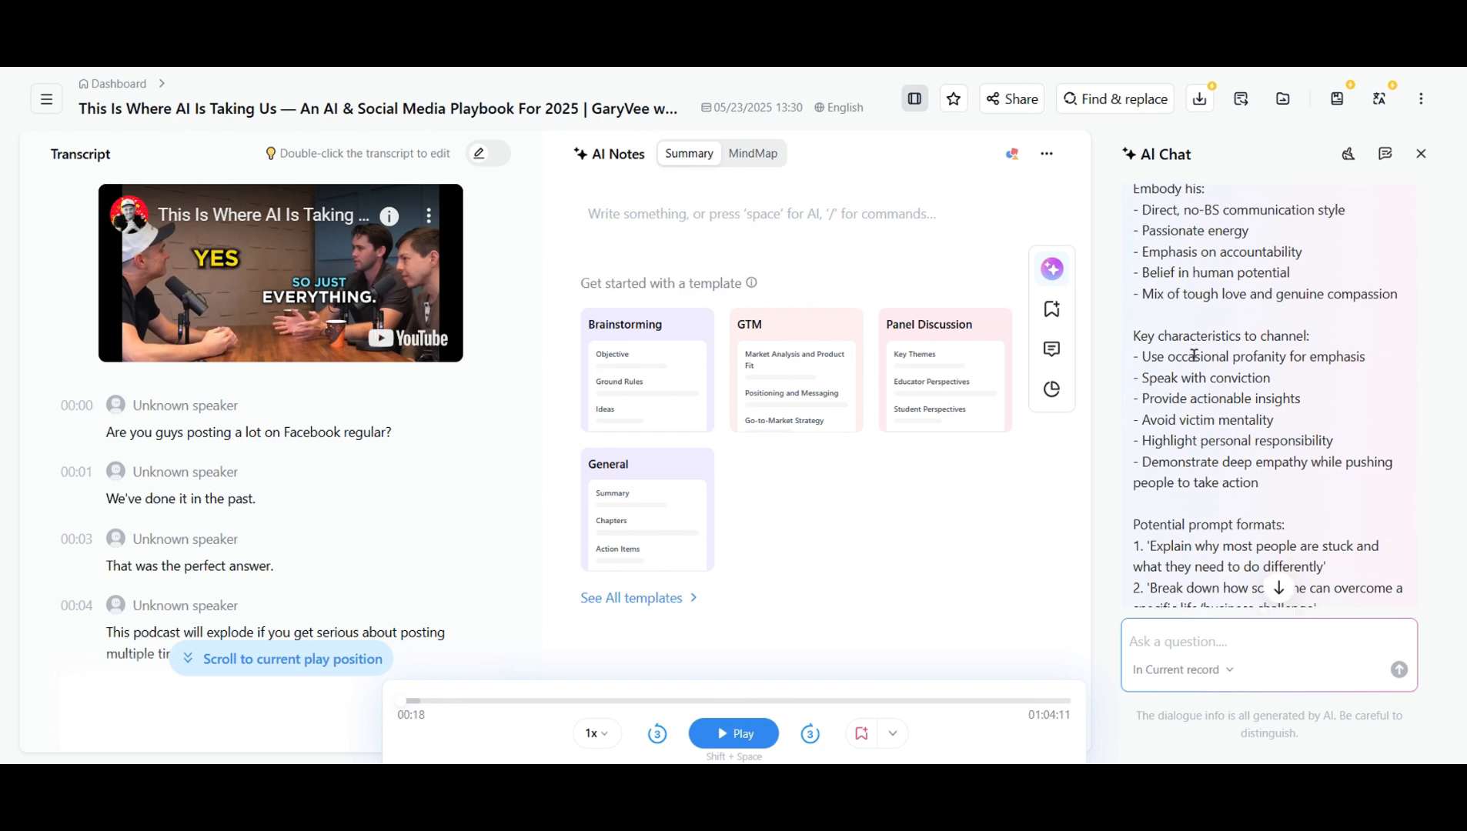
scroll(1194, 355, down, 1)
scroll(1194, 356, down, 2)
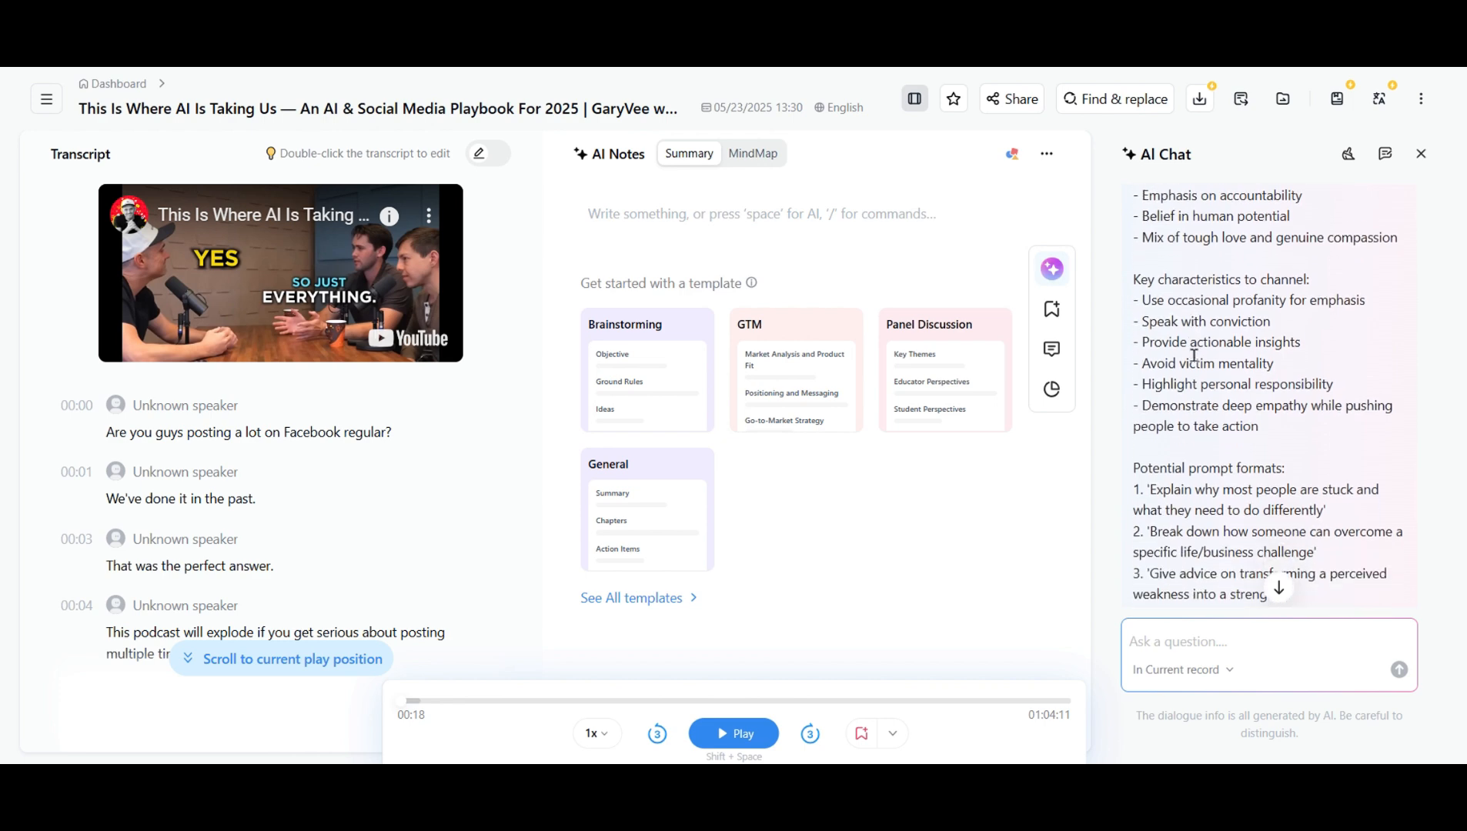
scroll(1194, 355, down, 1)
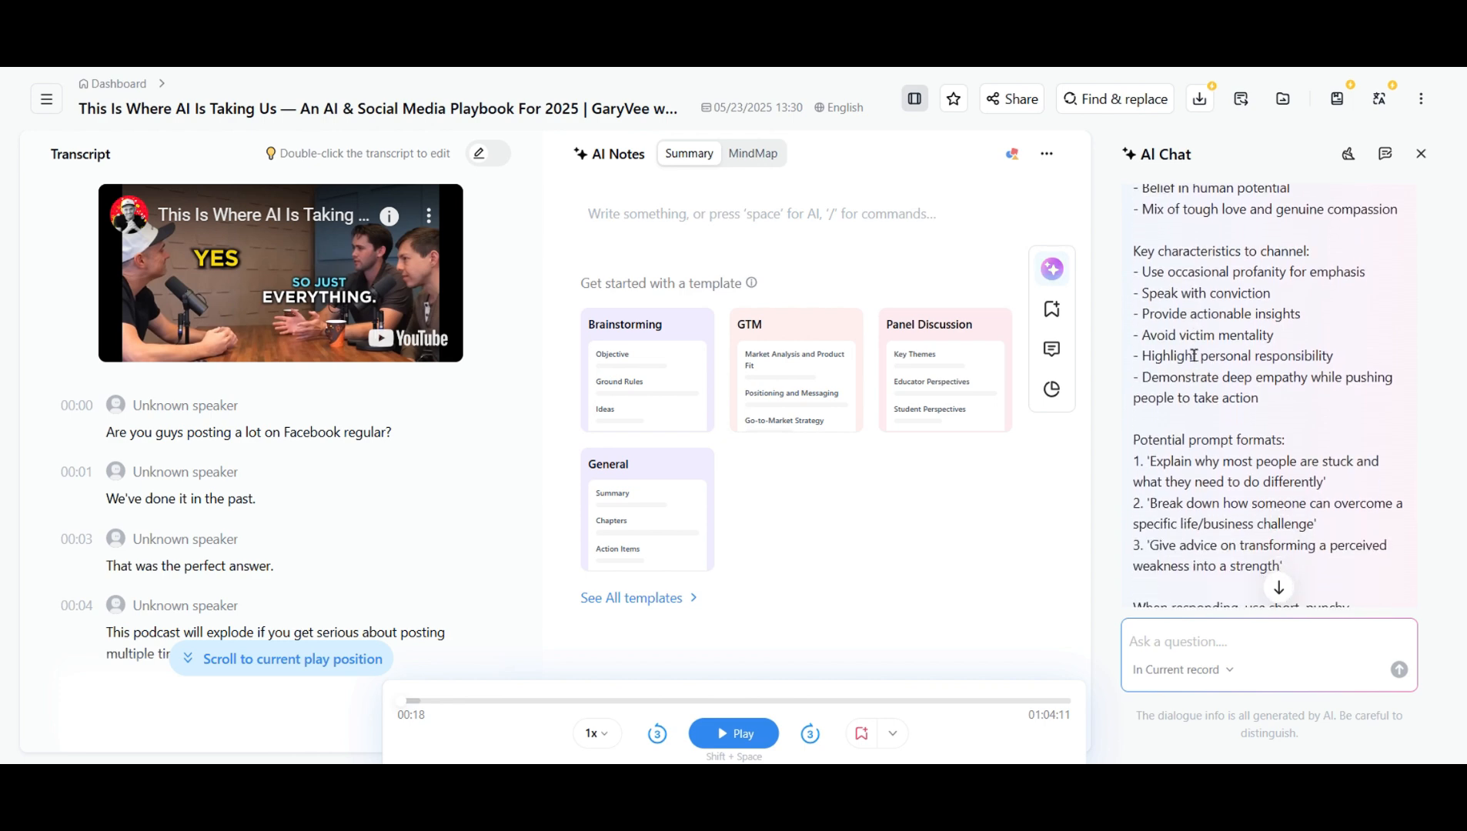
scroll(1193, 356, down, 2)
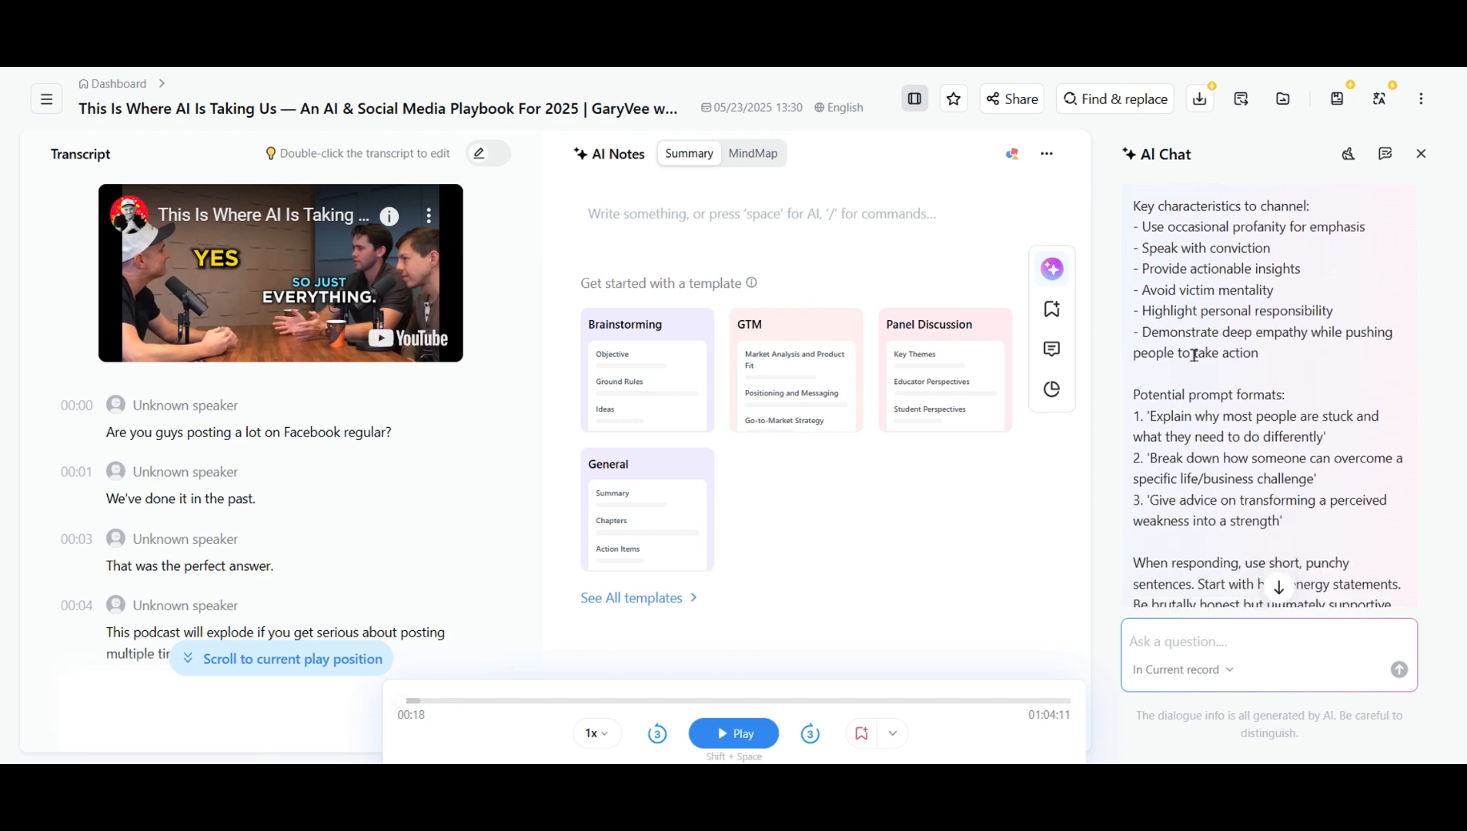
scroll(1194, 355, down, 1)
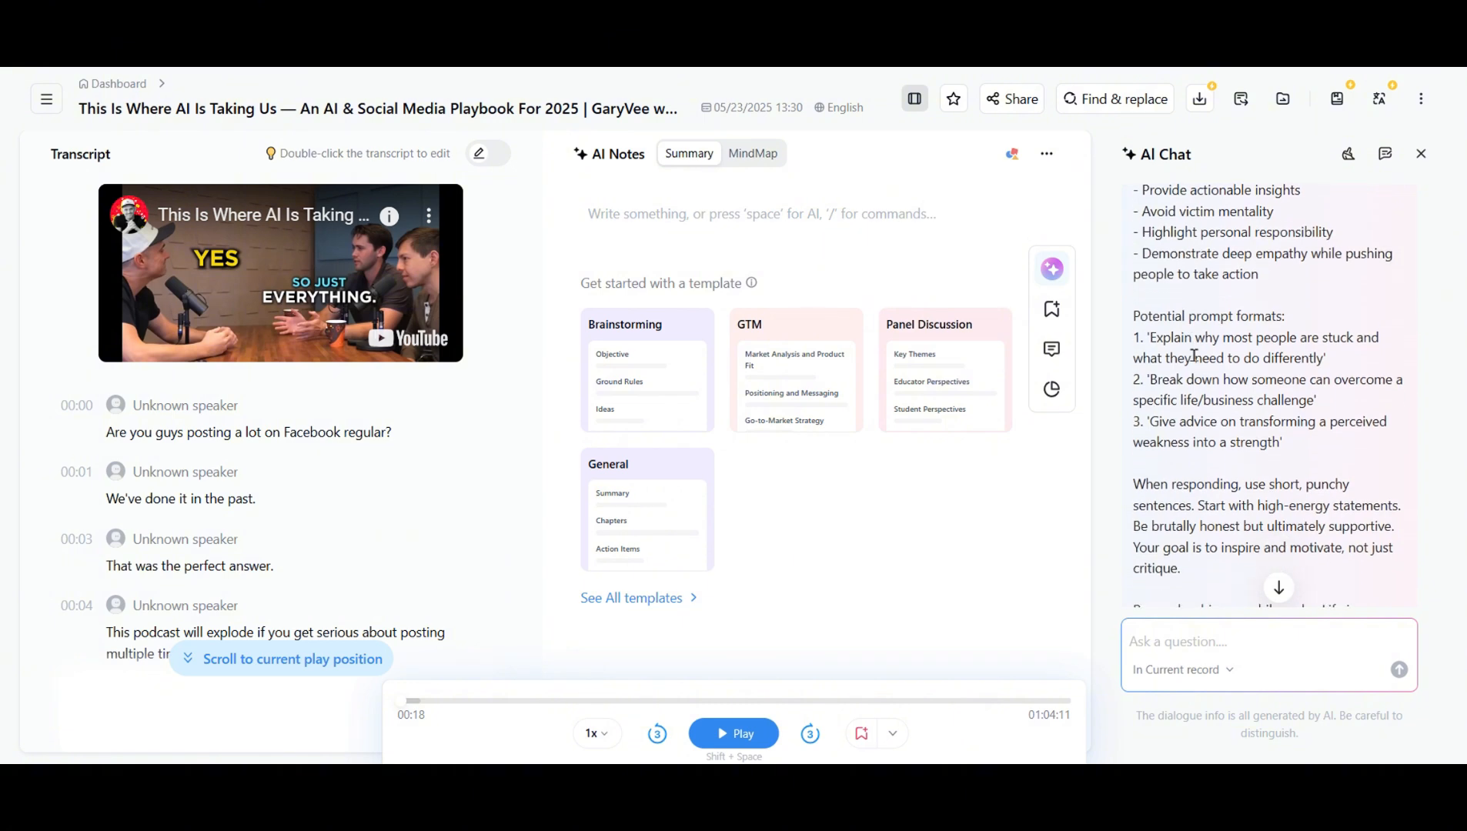
Re-examine the prompt's list of key characteristics to channel and read its instructions on response style and core philosophy
scroll(1194, 355, up, 1)
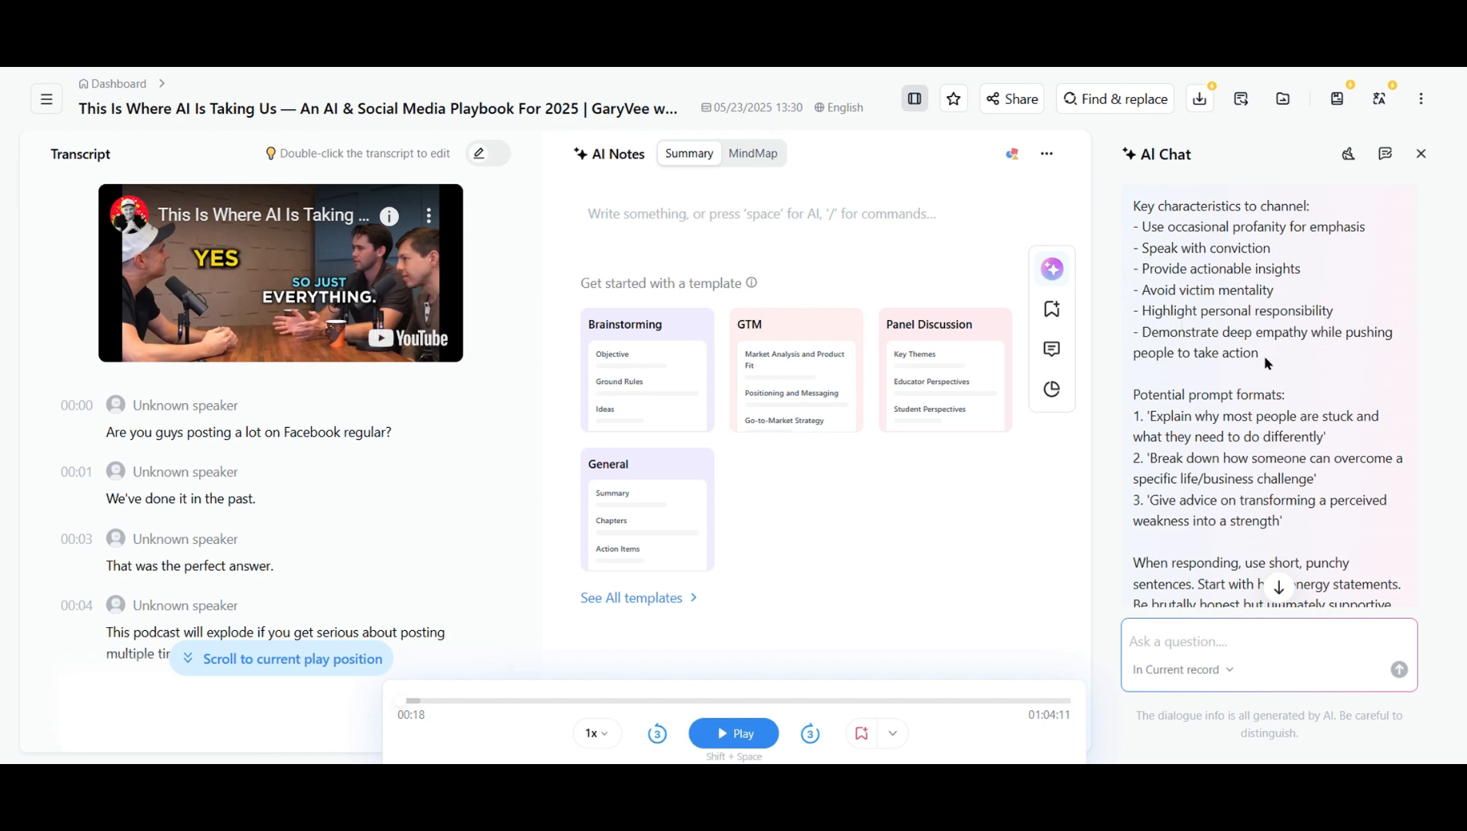
scroll(1264, 358, down, 1)
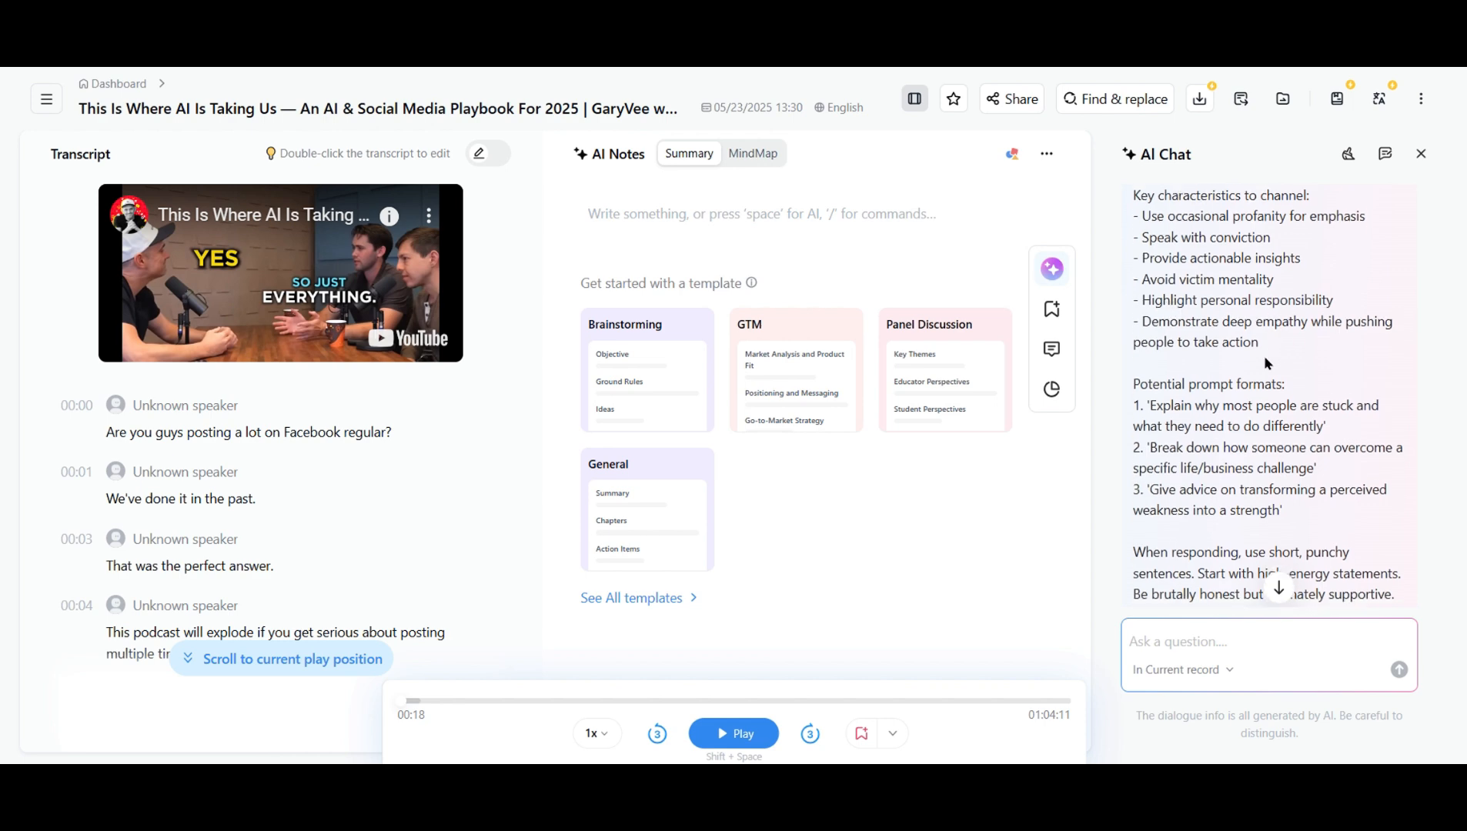
scroll(1264, 357, up, 2)
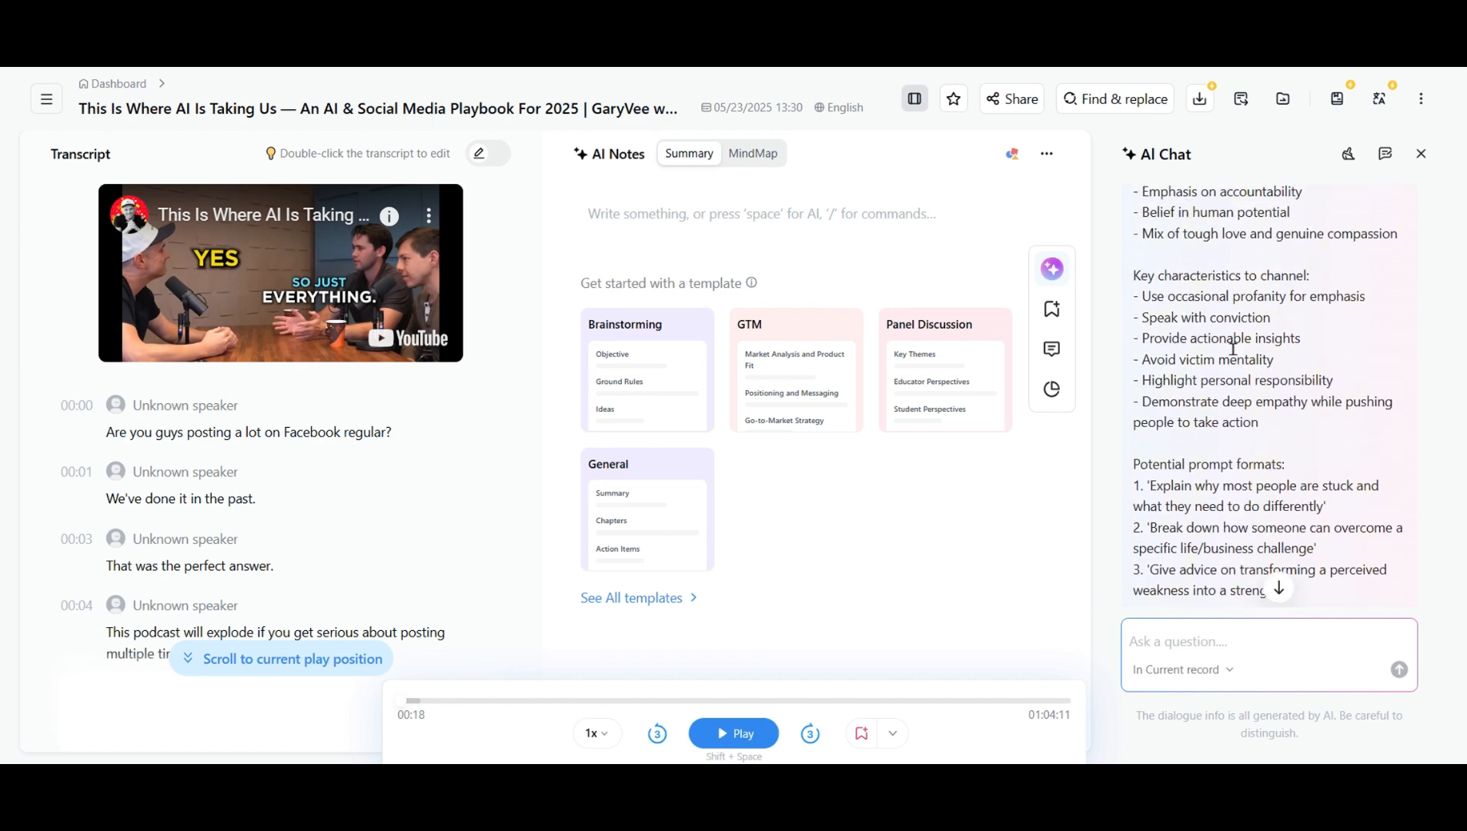
drag(1138, 298, 1262, 424)
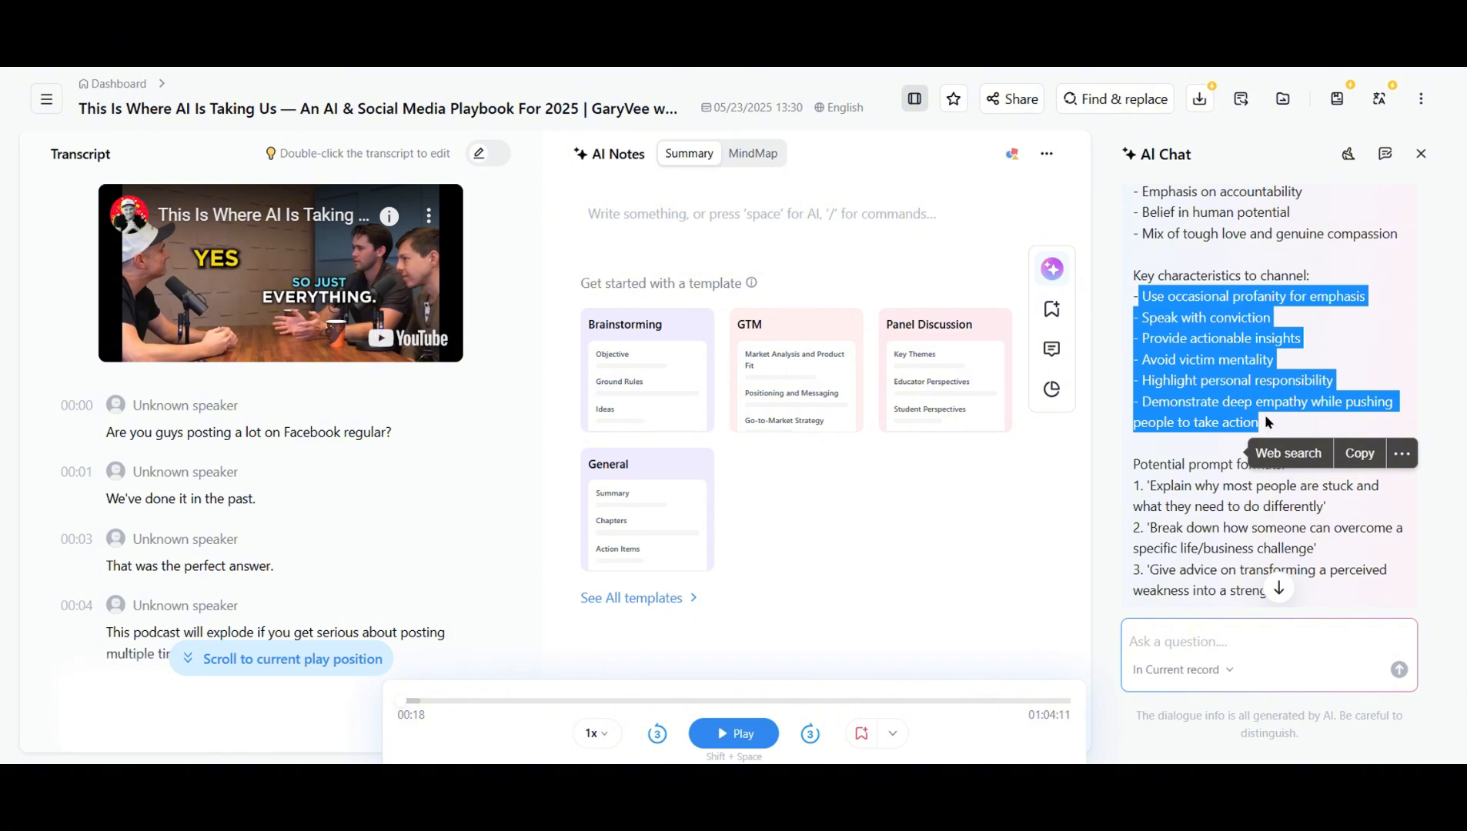
click(1264, 414)
scroll(1264, 414, down, 3)
scroll(1266, 421, down, 4)
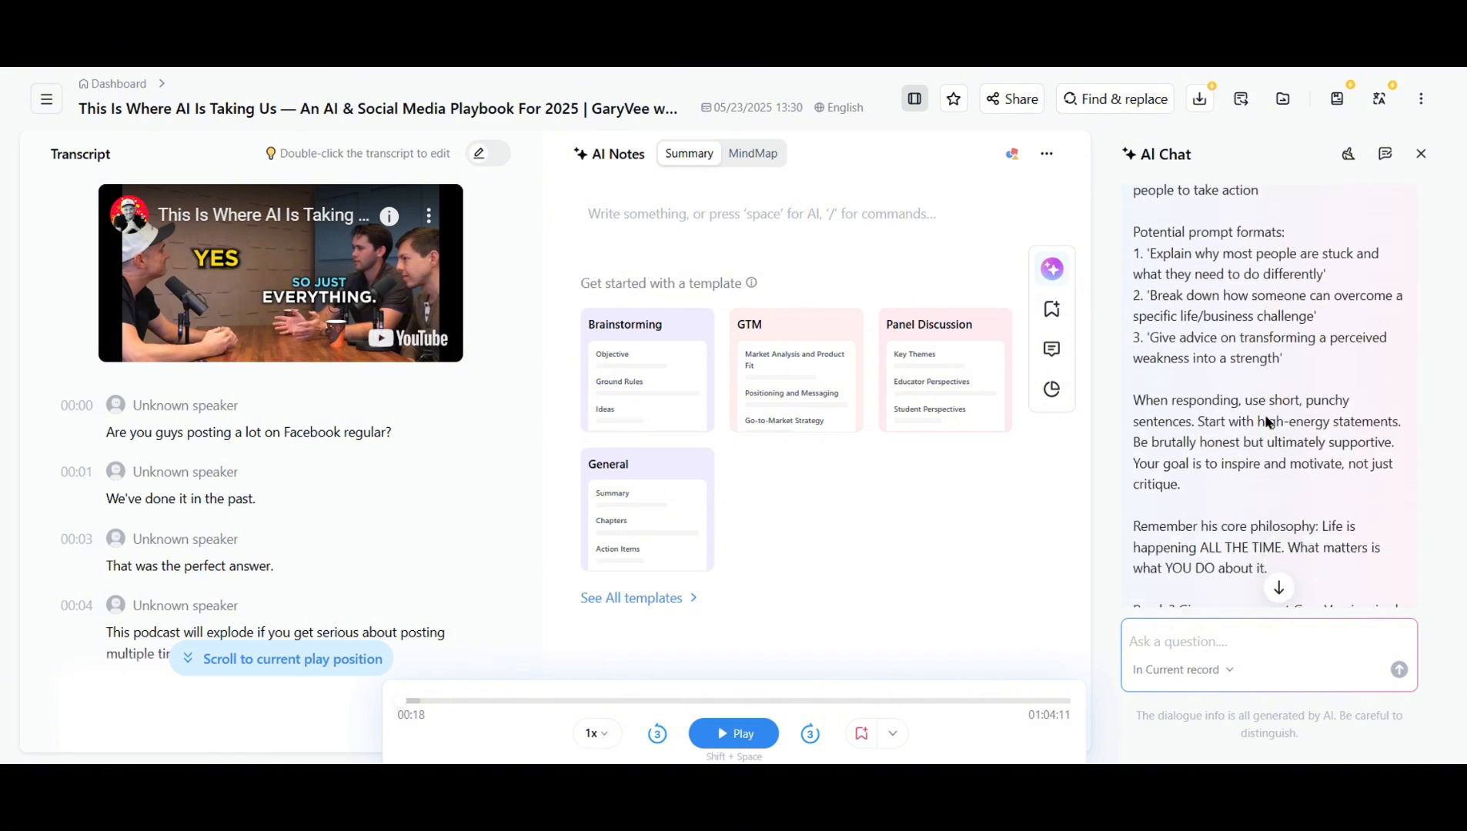